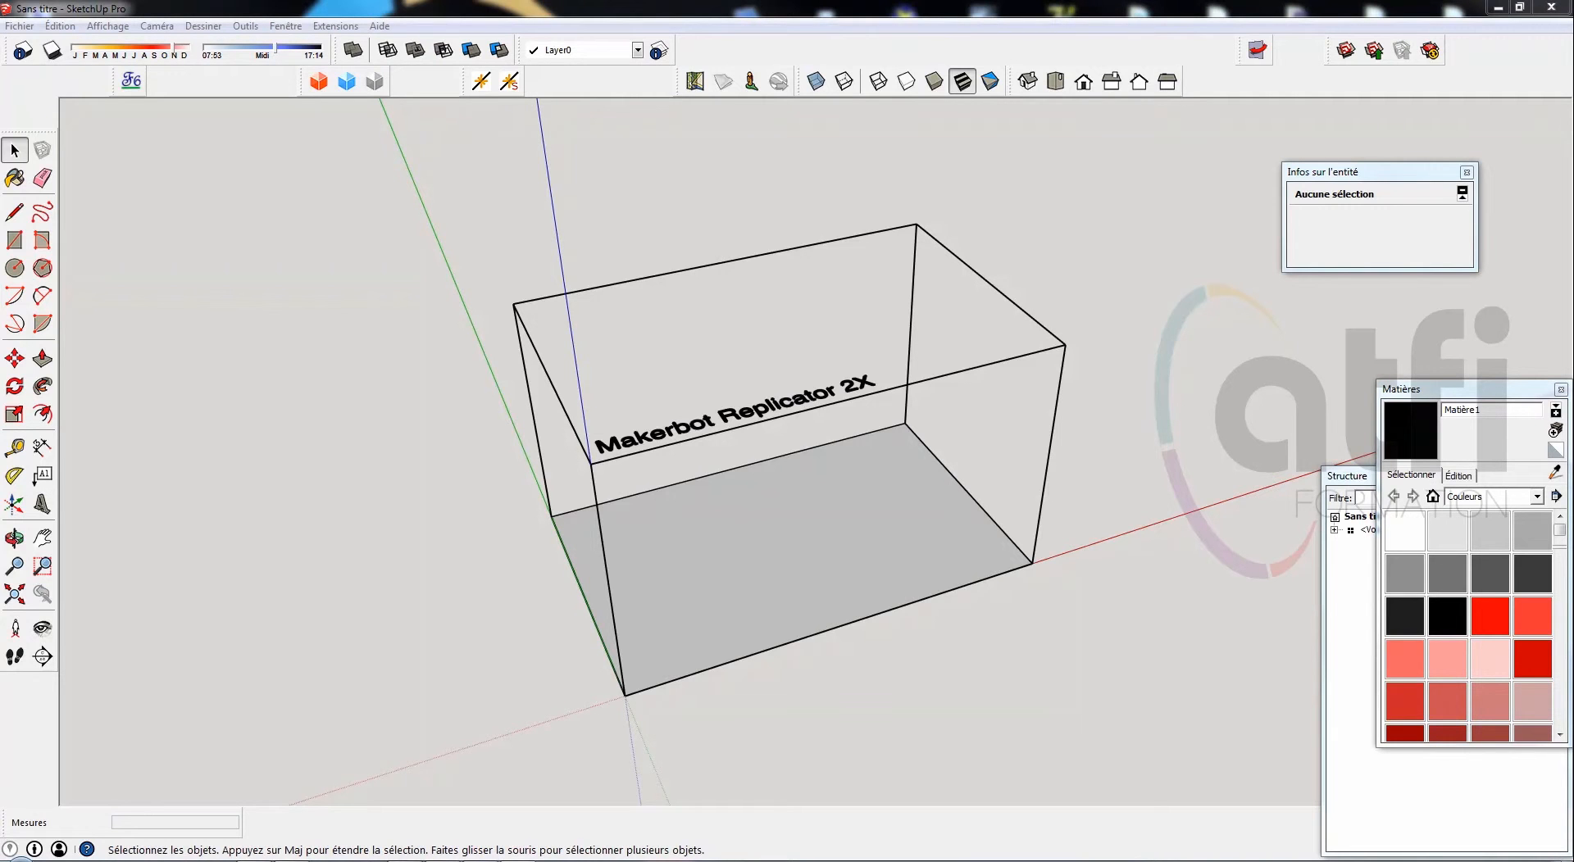
Switch to Windows Explorer and open the SketchUp Plugins folder through its "Plugins - Raccourci" shortcut on the desktop
{"action": "left_click", "coordinate": [350, 834]}
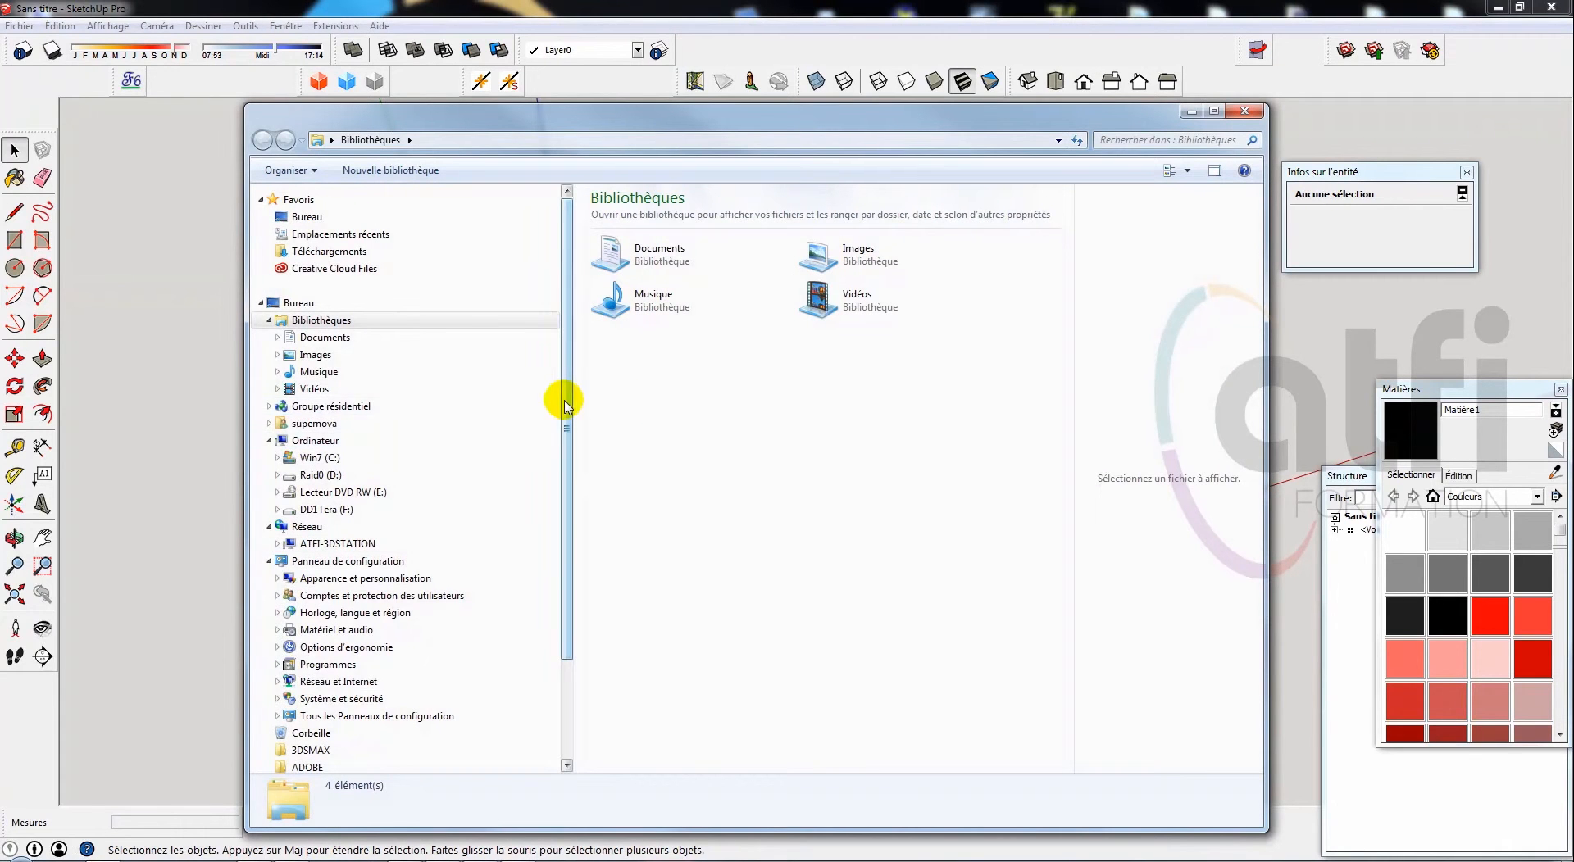
{"action": "left_click_drag", "start_coordinate": [565, 398], "coordinate": [562, 482]}
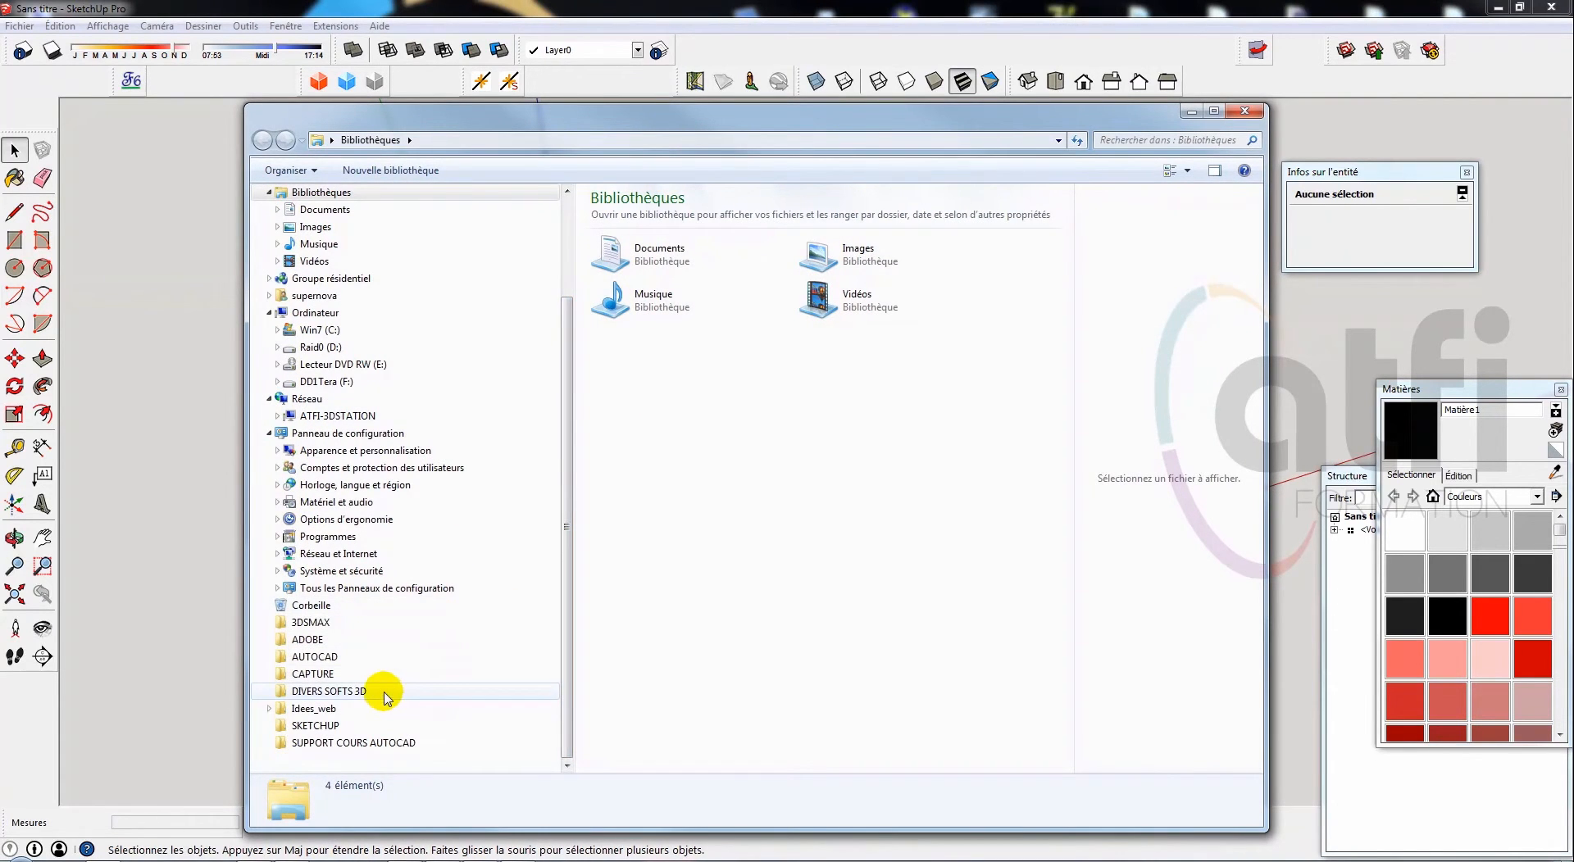
{"action": "left_click_drag", "start_coordinate": [566, 400], "coordinate": [566, 299]}
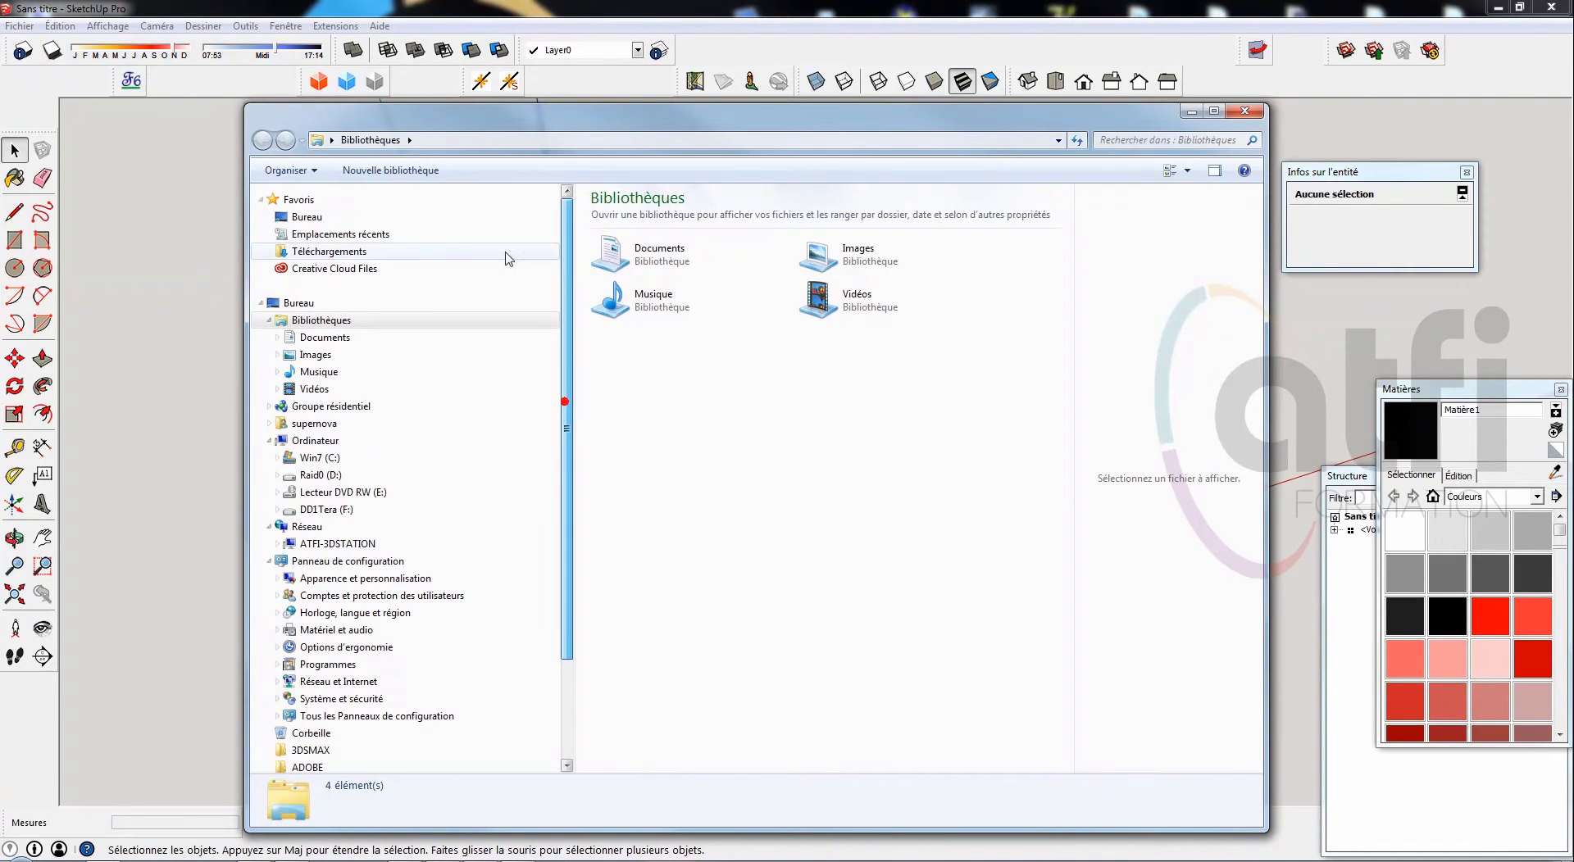
{"action": "left_click", "coordinate": [305, 218]}
{"action": "left_click_drag", "start_coordinate": [1068, 396], "coordinate": [1069, 725]}
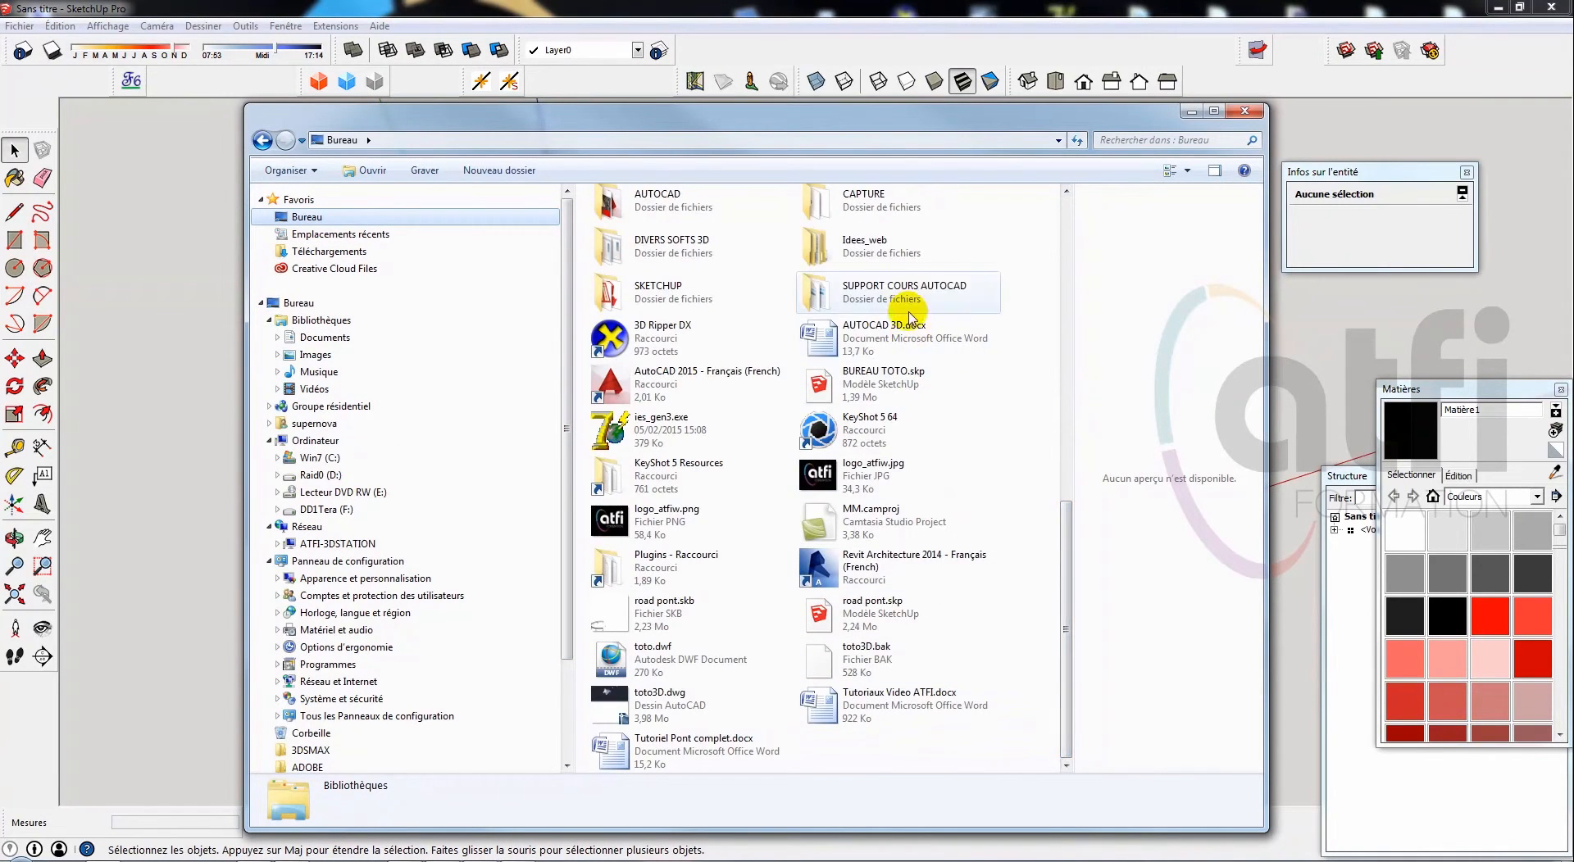
{"action": "double_click", "coordinate": [672, 568]}
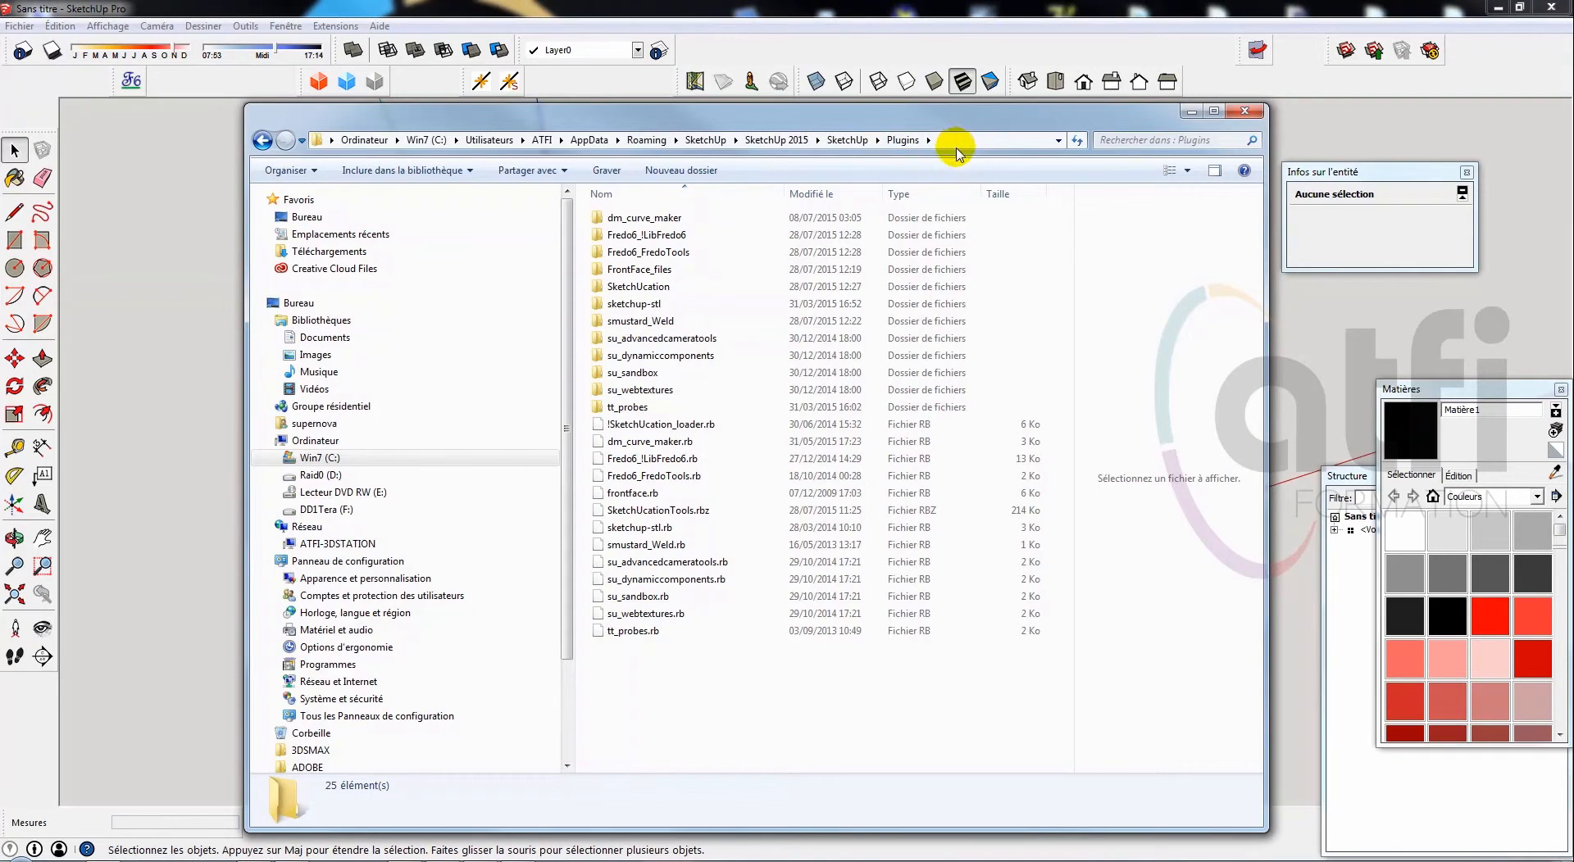
Examine the option for sending the Plugins folder to the desktop as a shortcut from its parent SketchUp folder, and reopen Plugins
{"action": "mouse_move", "coordinate": [948, 130]}
{"action": "left_mouse_down"}
{"action": "mouse_move", "coordinate": [918, 119]}
{"action": "mouse_move", "coordinate": [986, 117]}
{"action": "left_mouse_up"}
{"action": "left_click", "coordinate": [889, 129]}
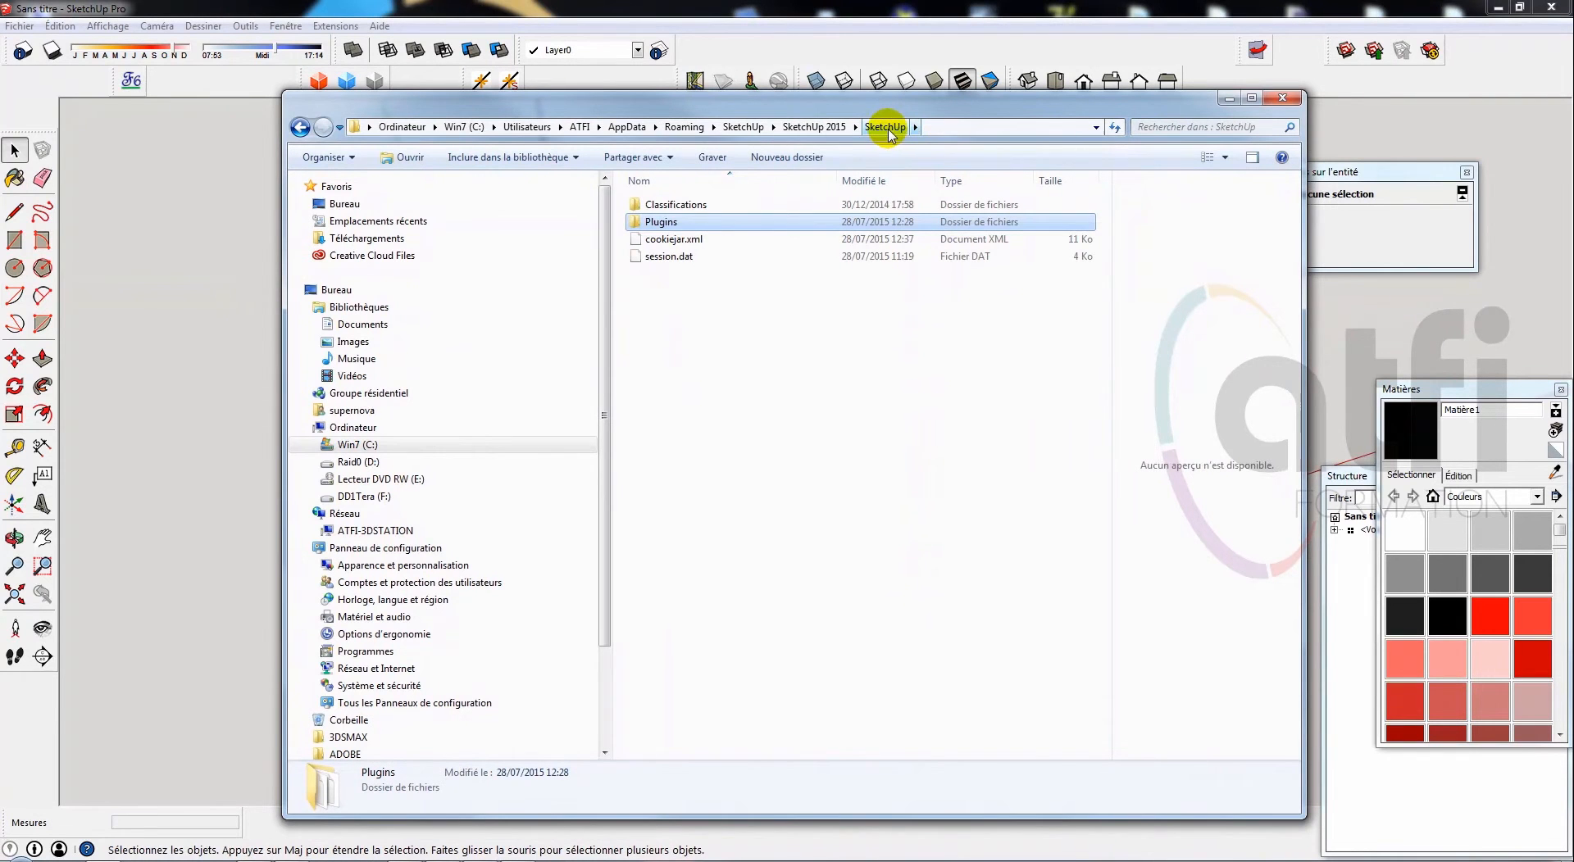
{"action": "right_click", "coordinate": [665, 223]}
{"action": "mouse_move", "coordinate": [520, 518]}
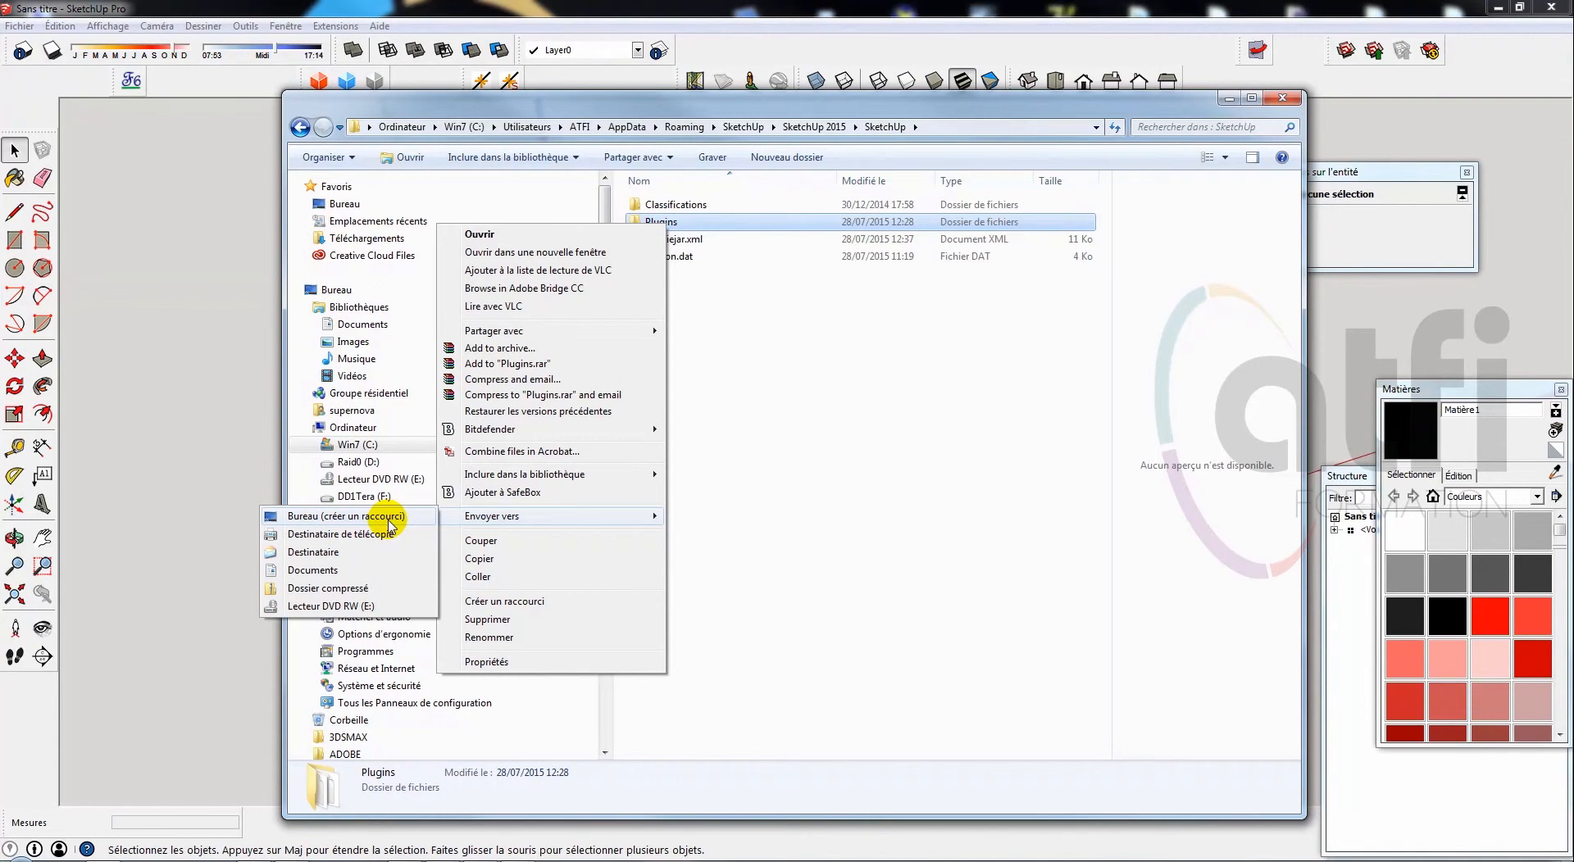
{"action": "left_click", "coordinate": [685, 221]}
{"action": "double_click", "coordinate": [687, 222]}
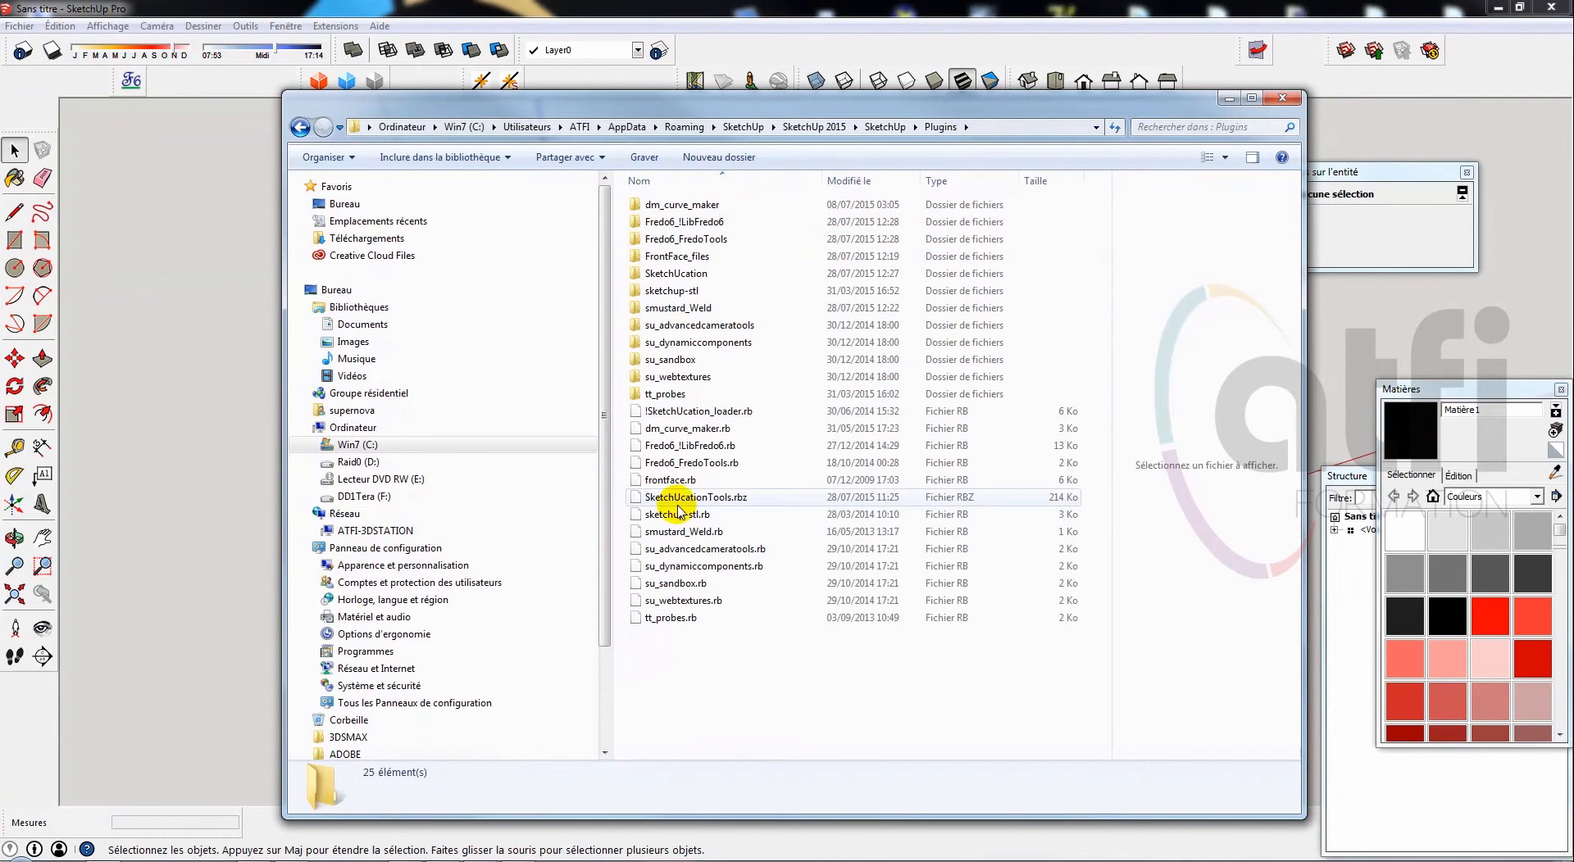
Delete the Fredo6, FrontFace, SketchUcation and smustard_Weld folders from Plugins together with their .rb files and SketchUcationTools.rbz
{"action": "left_click_drag", "start_coordinate": [751, 217], "coordinate": [674, 261]}
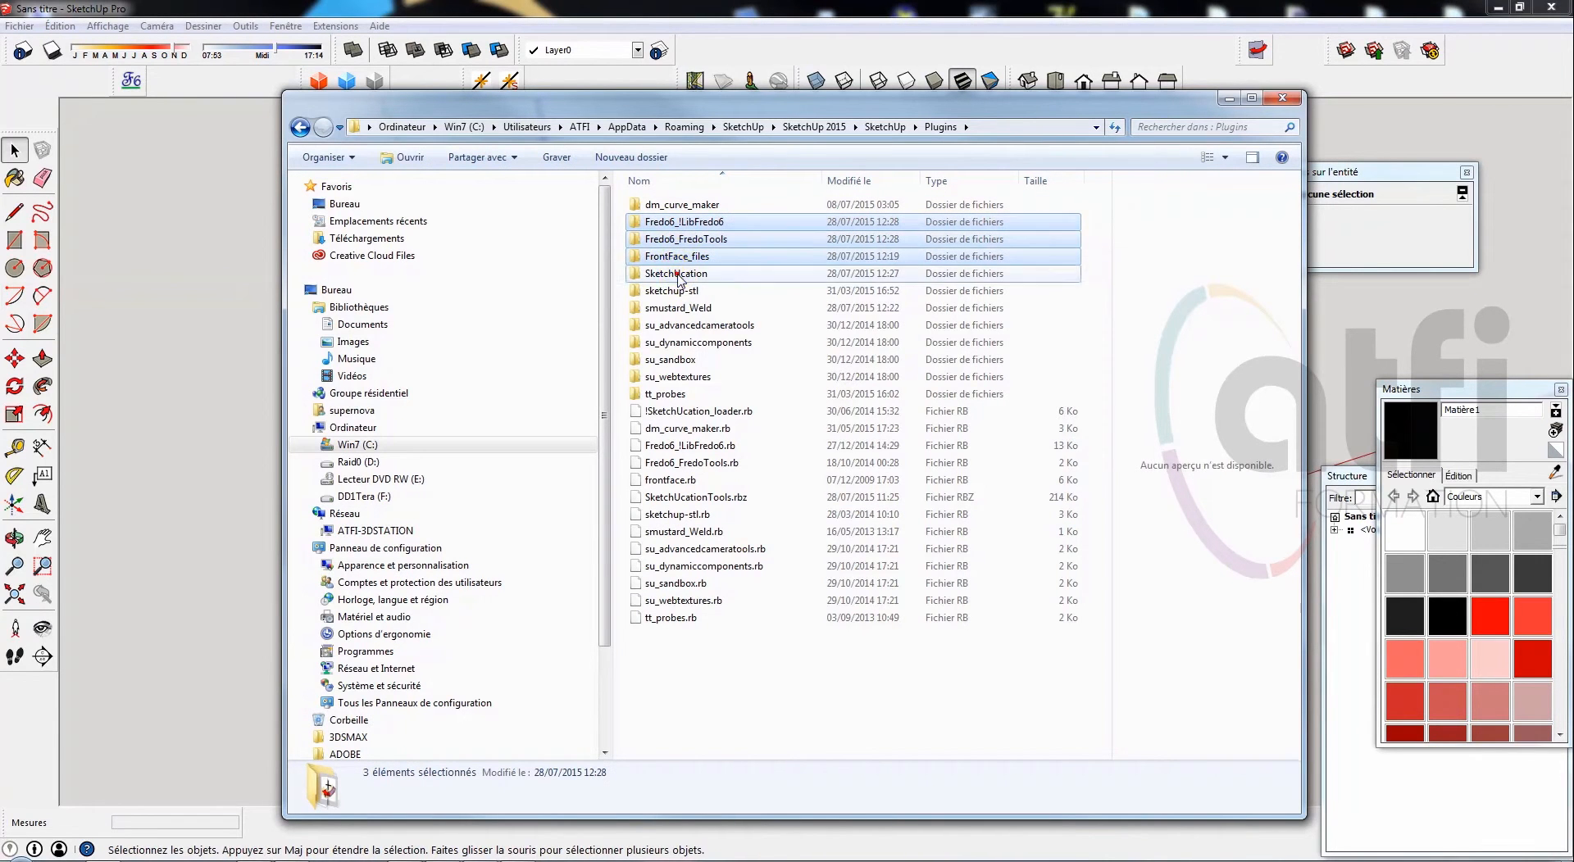
{"action": "left_click", "coordinate": [679, 276], "text": "ctrl"}
{"action": "left_click", "coordinate": [681, 307], "text": "ctrl"}
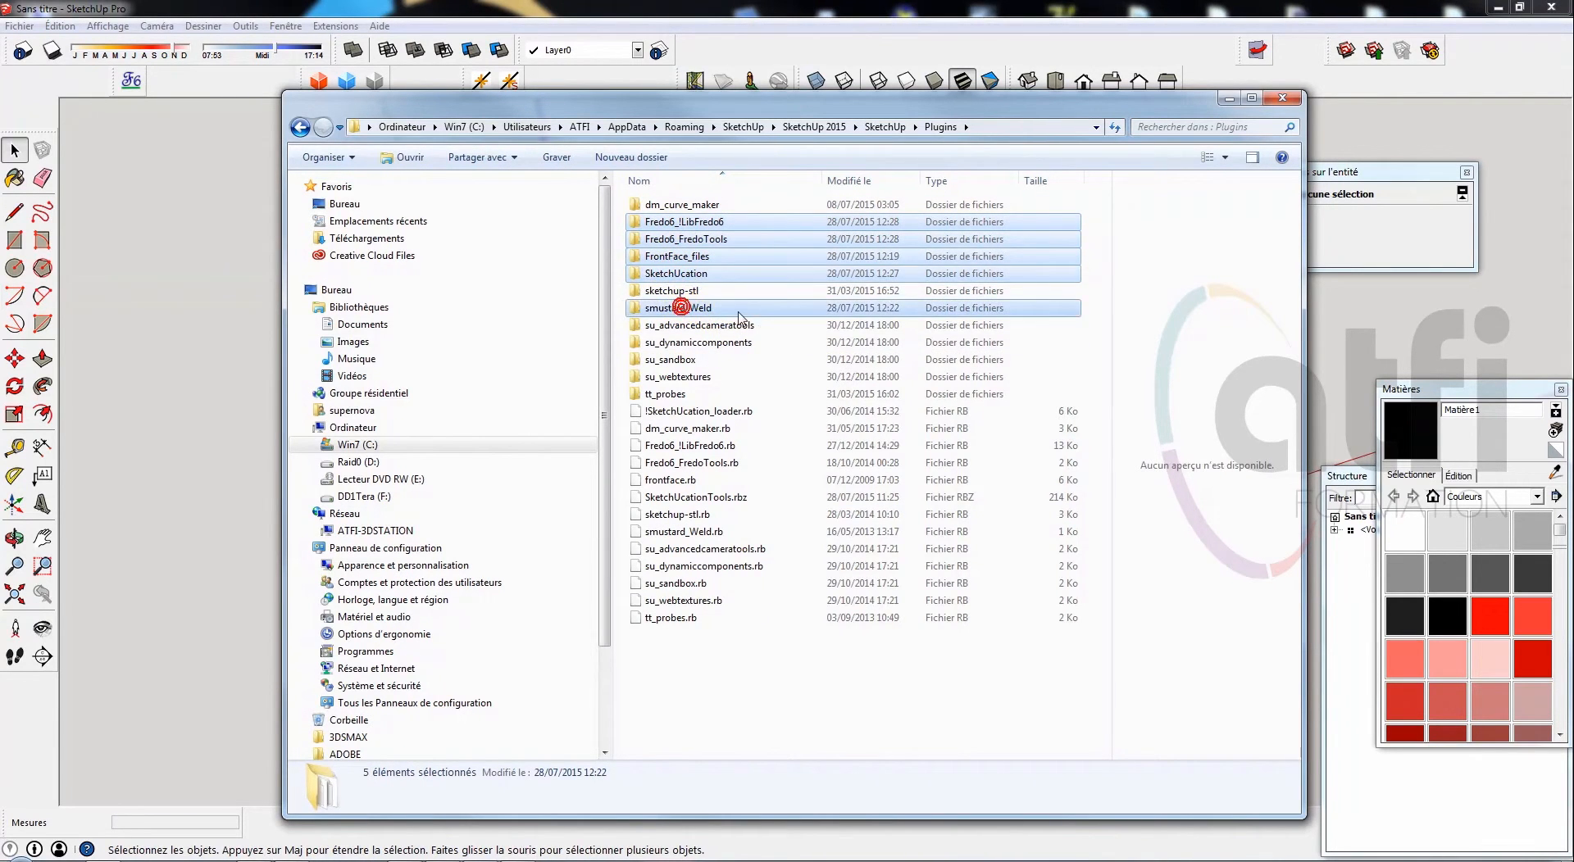
{"action": "left_click", "coordinate": [681, 412], "text": "ctrl"}
{"action": "left_click", "coordinate": [685, 445], "text": "ctrl"}
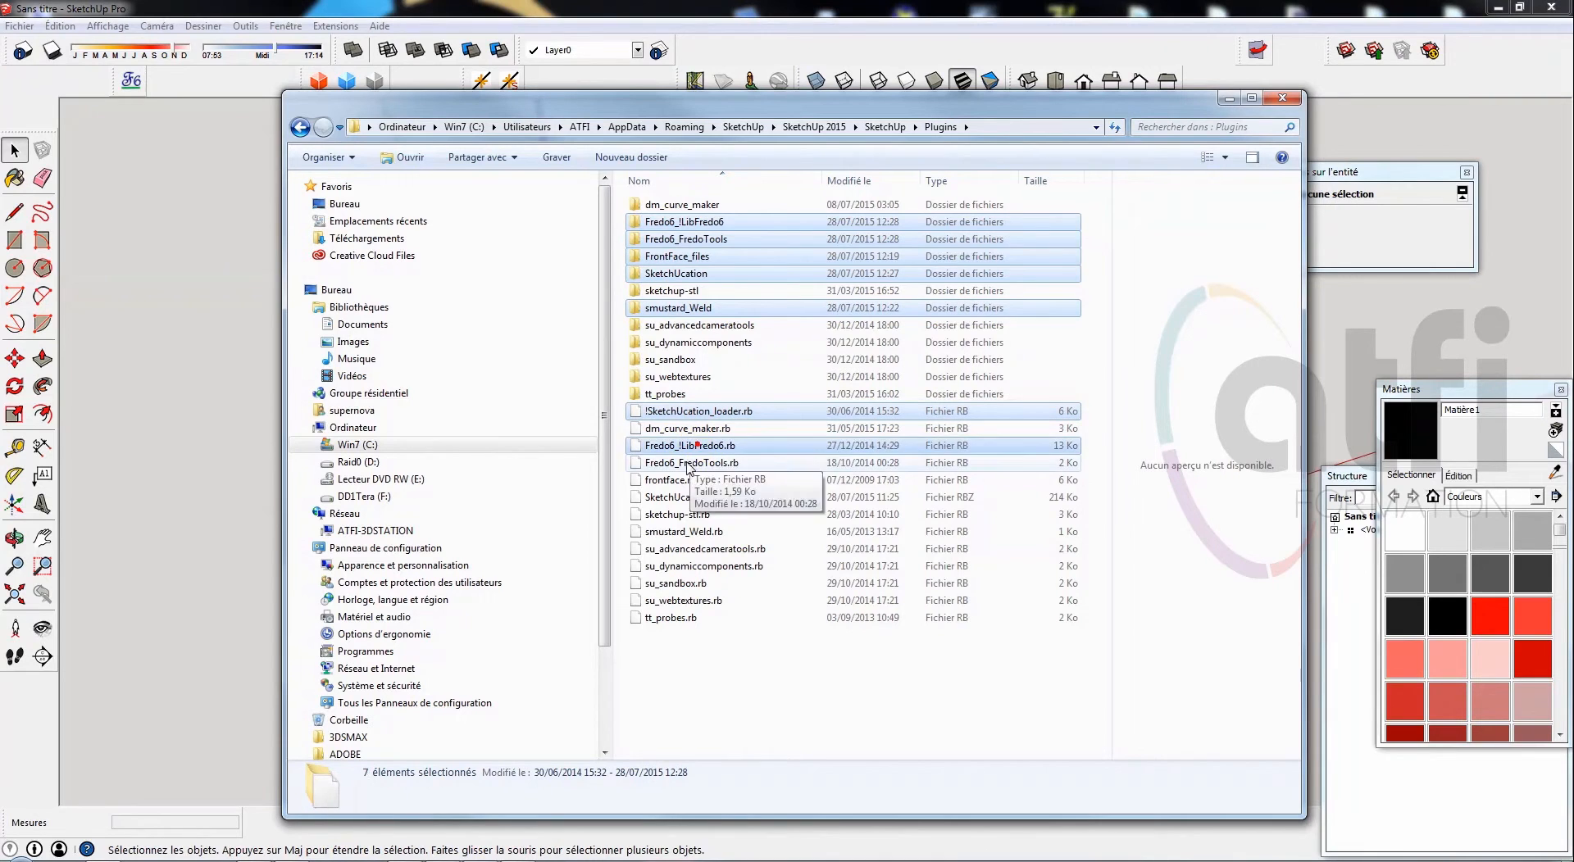
{"action": "left_click", "coordinate": [687, 463], "text": "ctrl"}
{"action": "left_click", "coordinate": [681, 480], "text": "ctrl"}
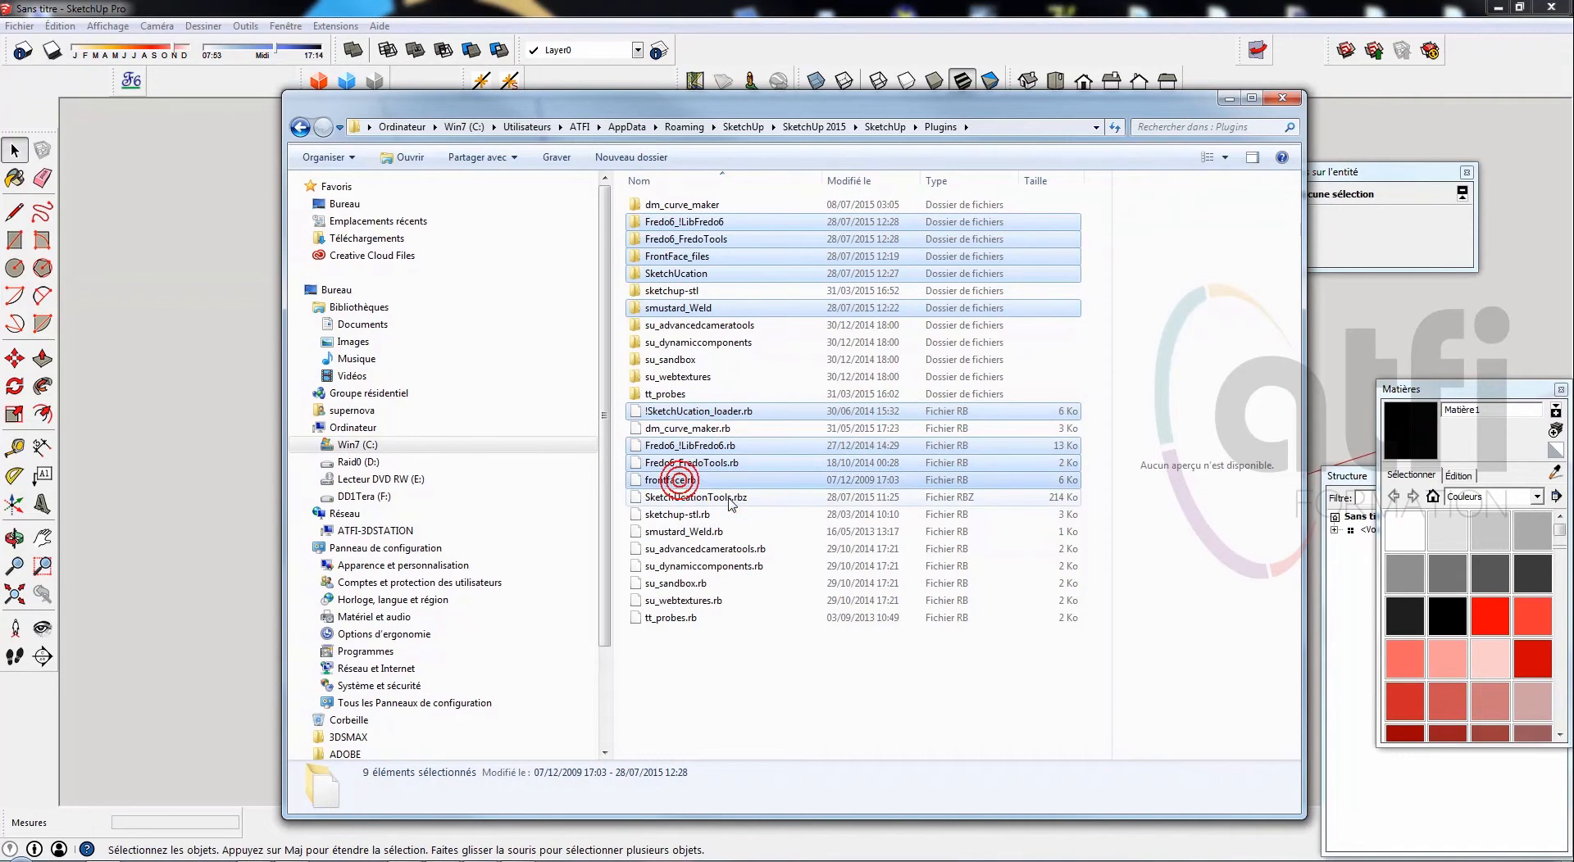
{"action": "left_click", "coordinate": [709, 498], "text": "ctrl"}
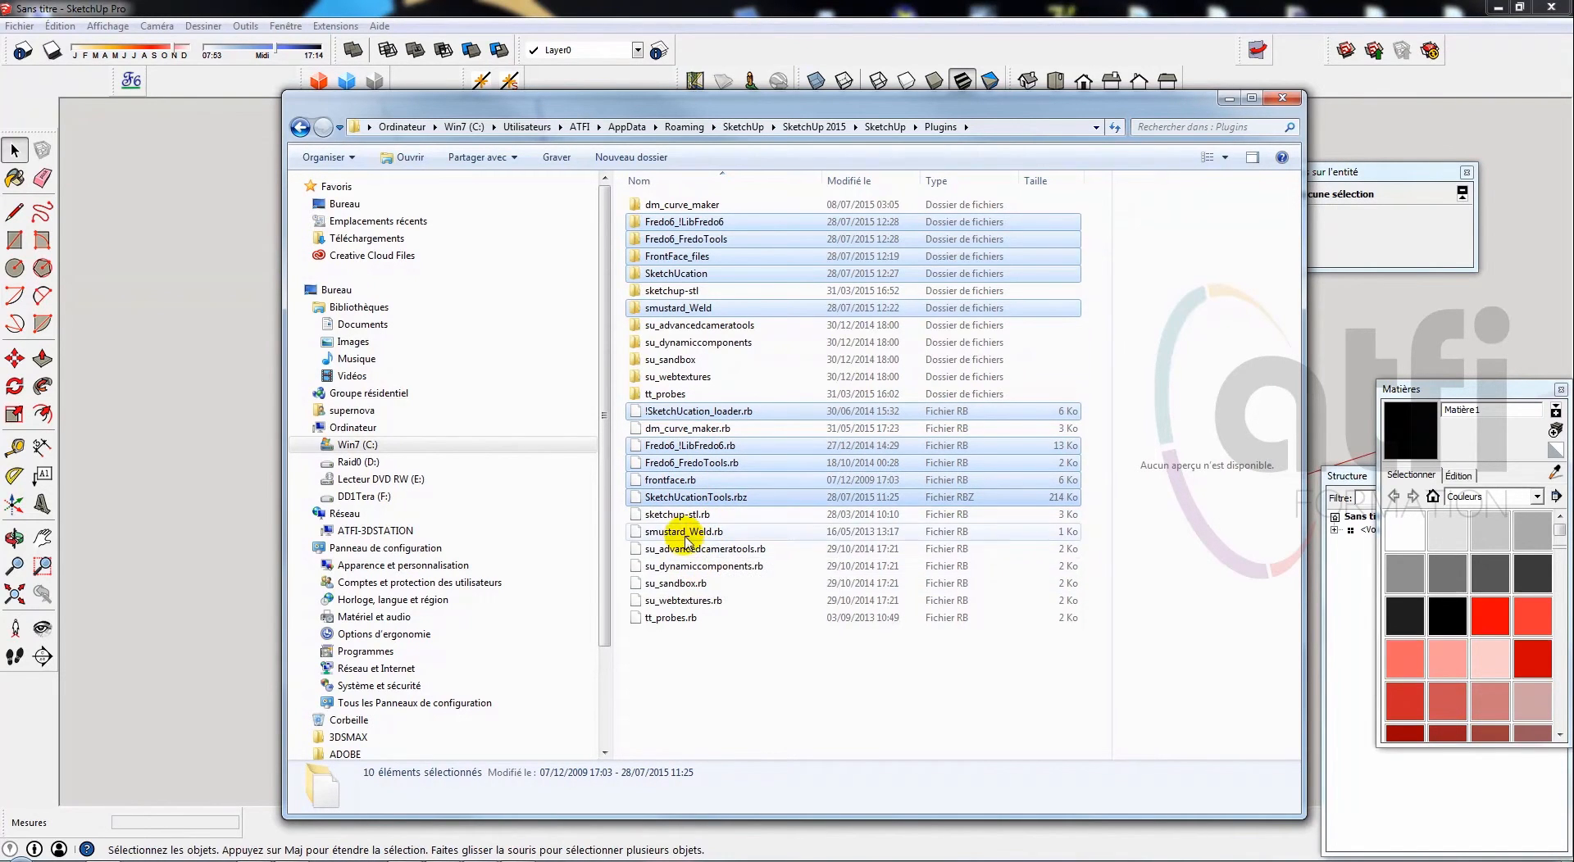
{"action": "left_click", "coordinate": [685, 532], "text": "ctrl"}
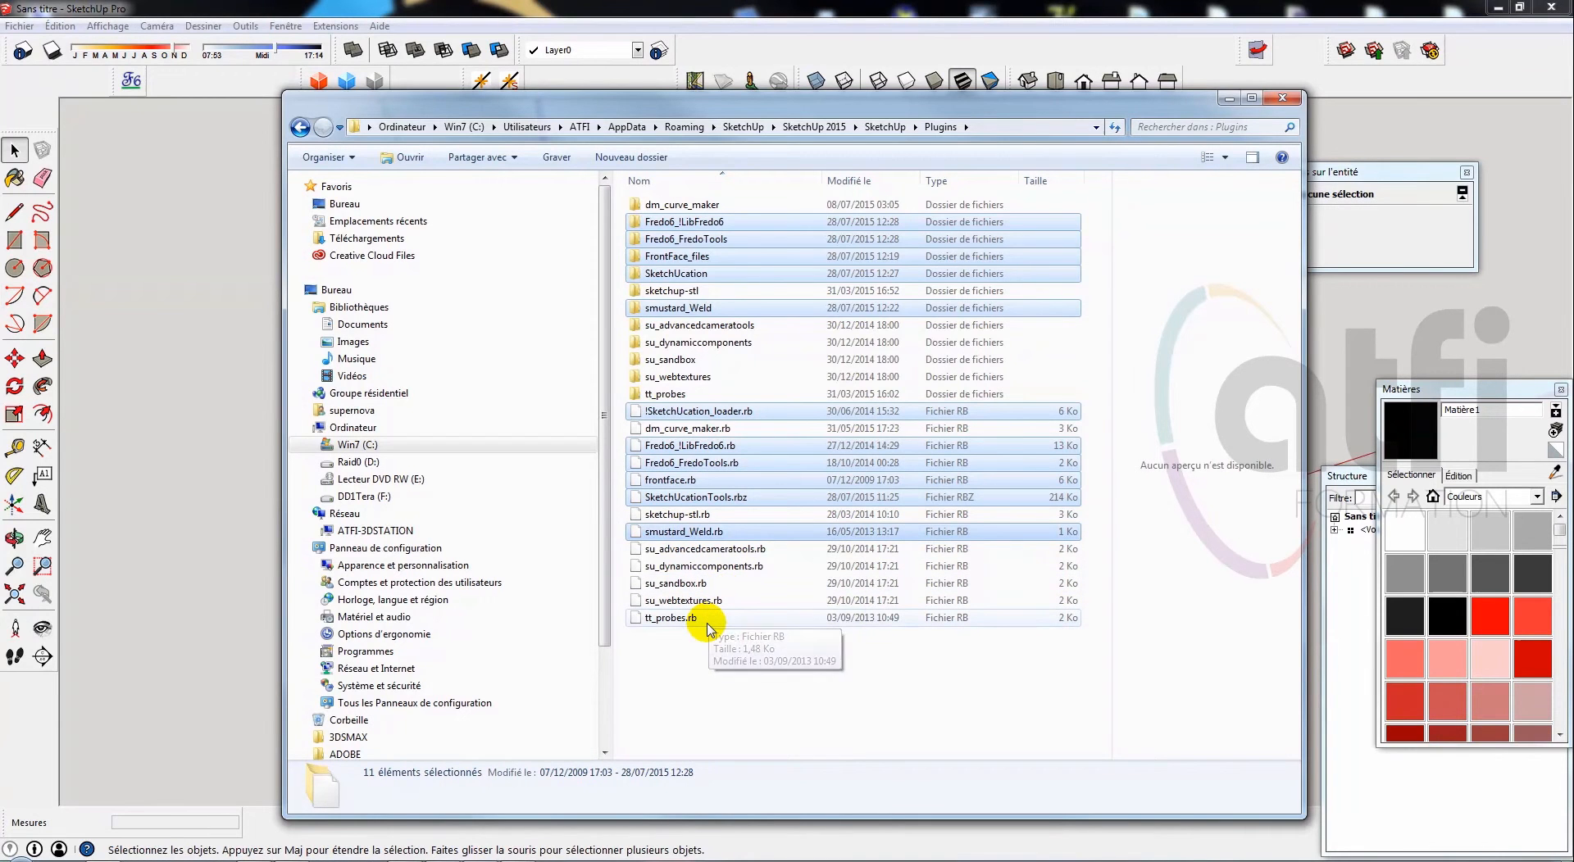
{"action": "key", "text": "Delete"}
{"action": "key", "text": "Return"}
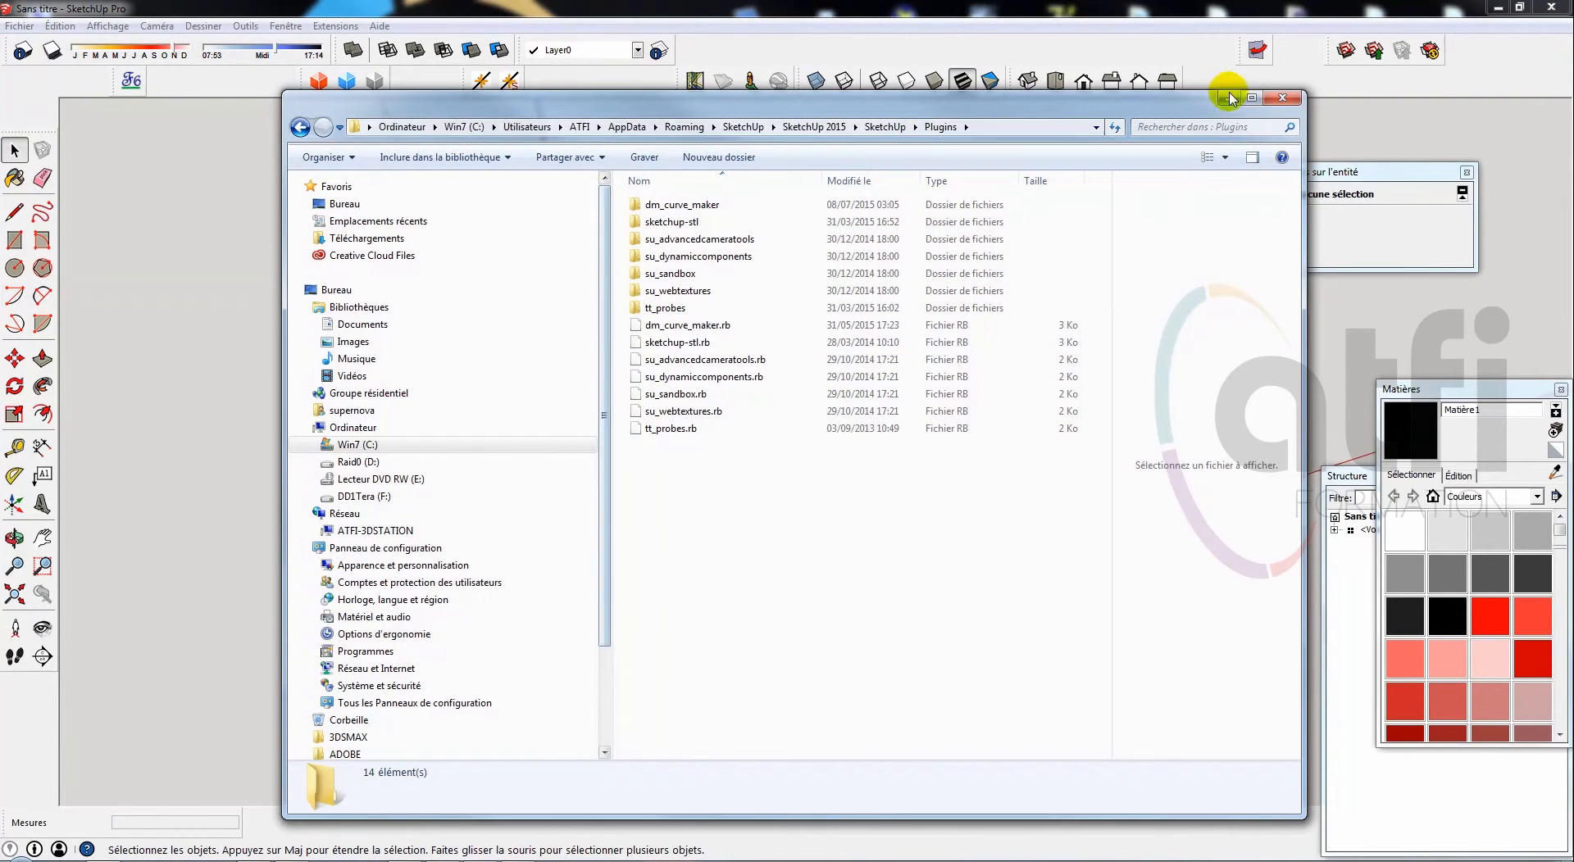
Close SketchUp and relaunch SketchUp 2015 from the desktop, continuing past the welcome window into a new model
{"action": "left_click", "coordinate": [1379, 85]}
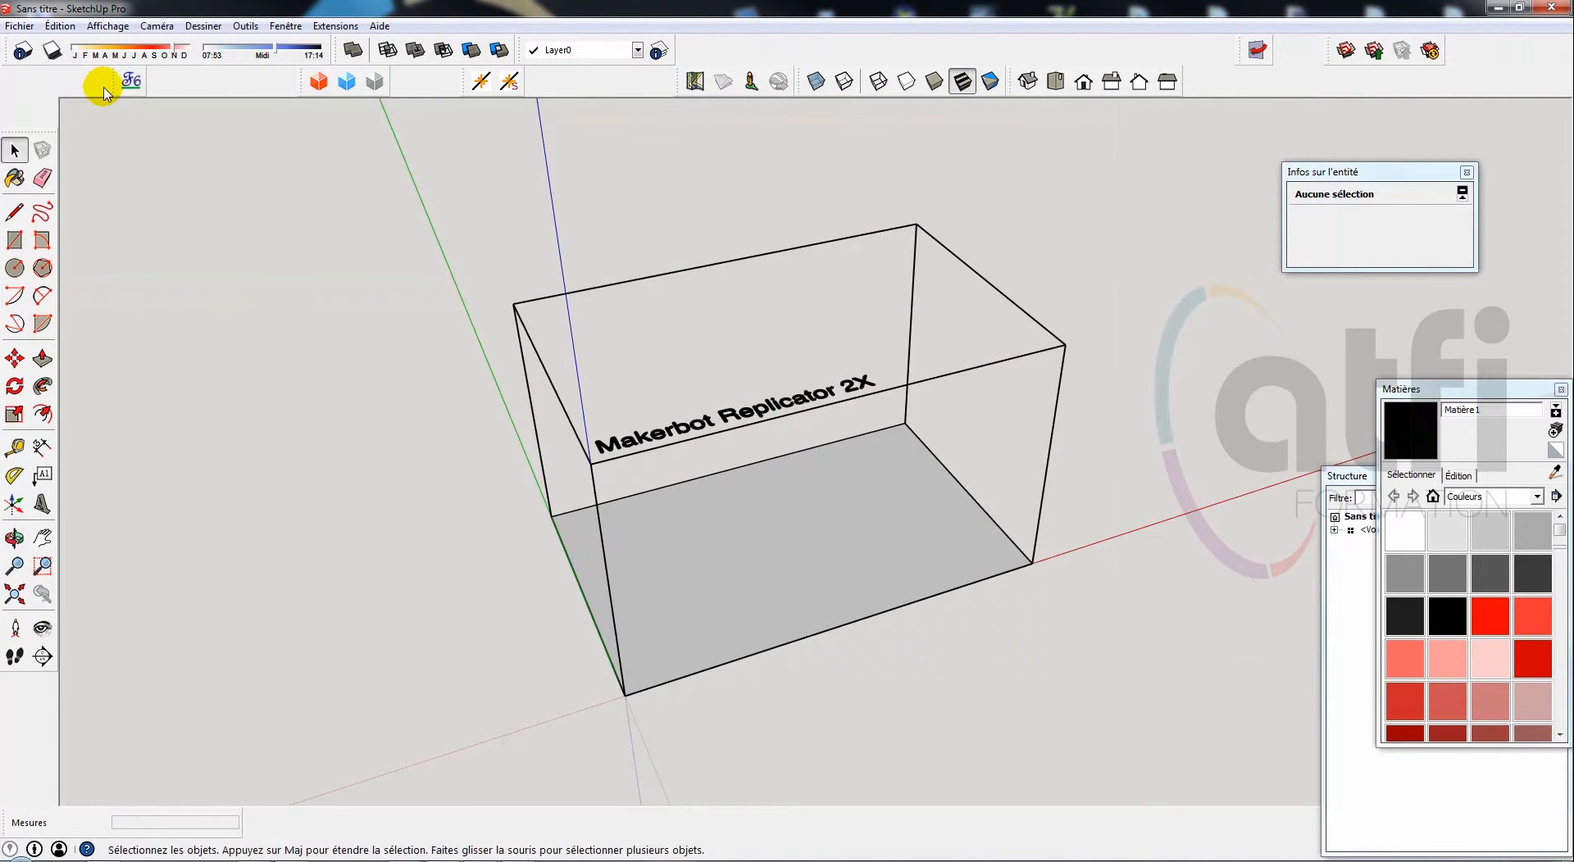
{"action": "left_click", "coordinate": [1552, 10]}
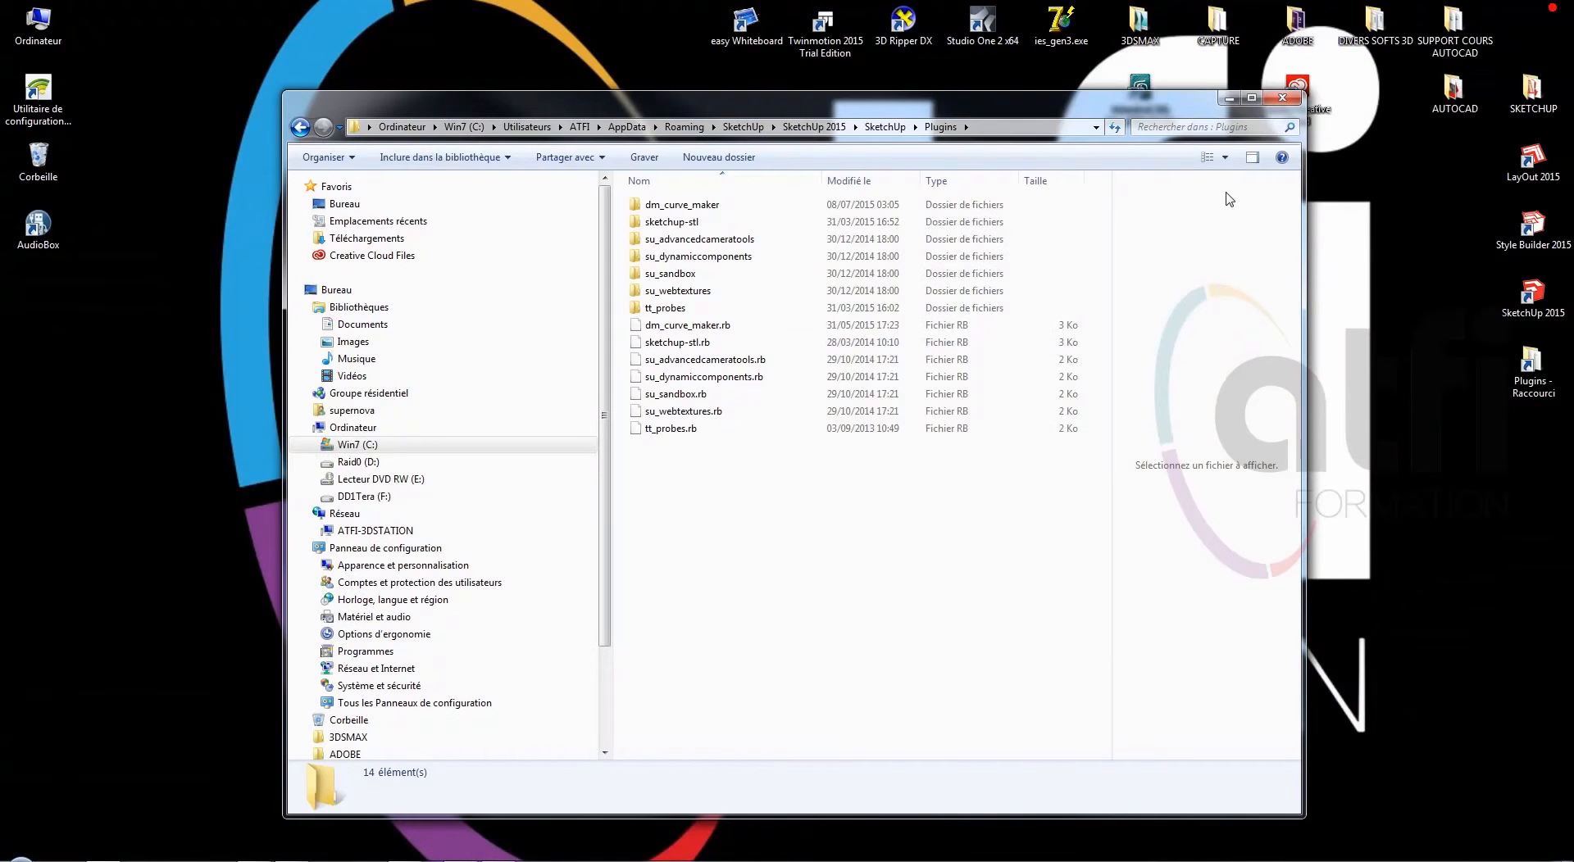
{"action": "left_click", "coordinate": [1537, 294]}
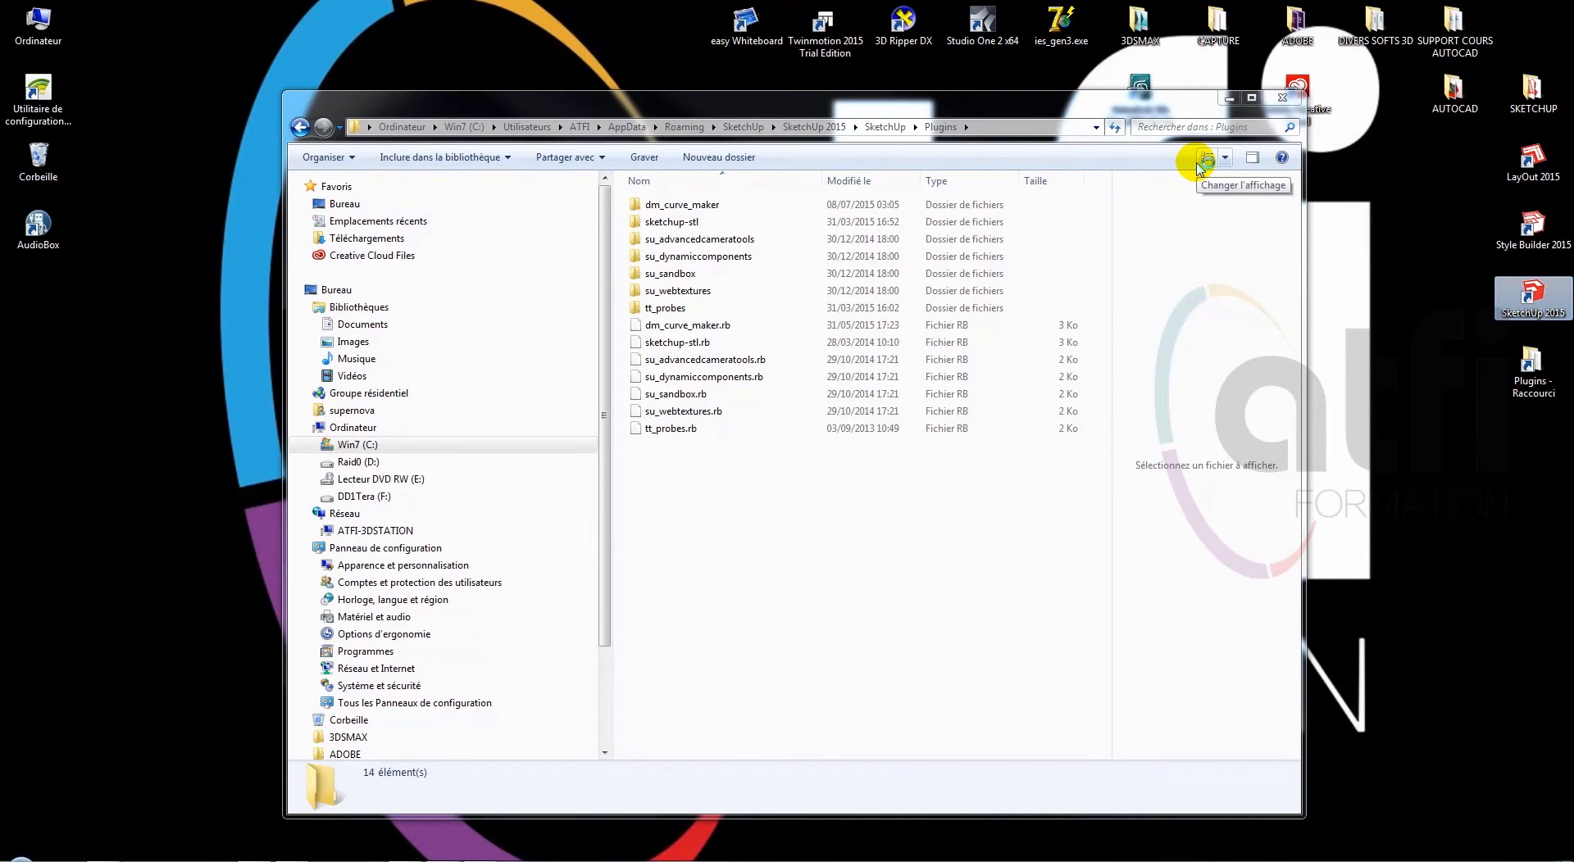
{"action": "left_click", "coordinate": [1230, 107]}
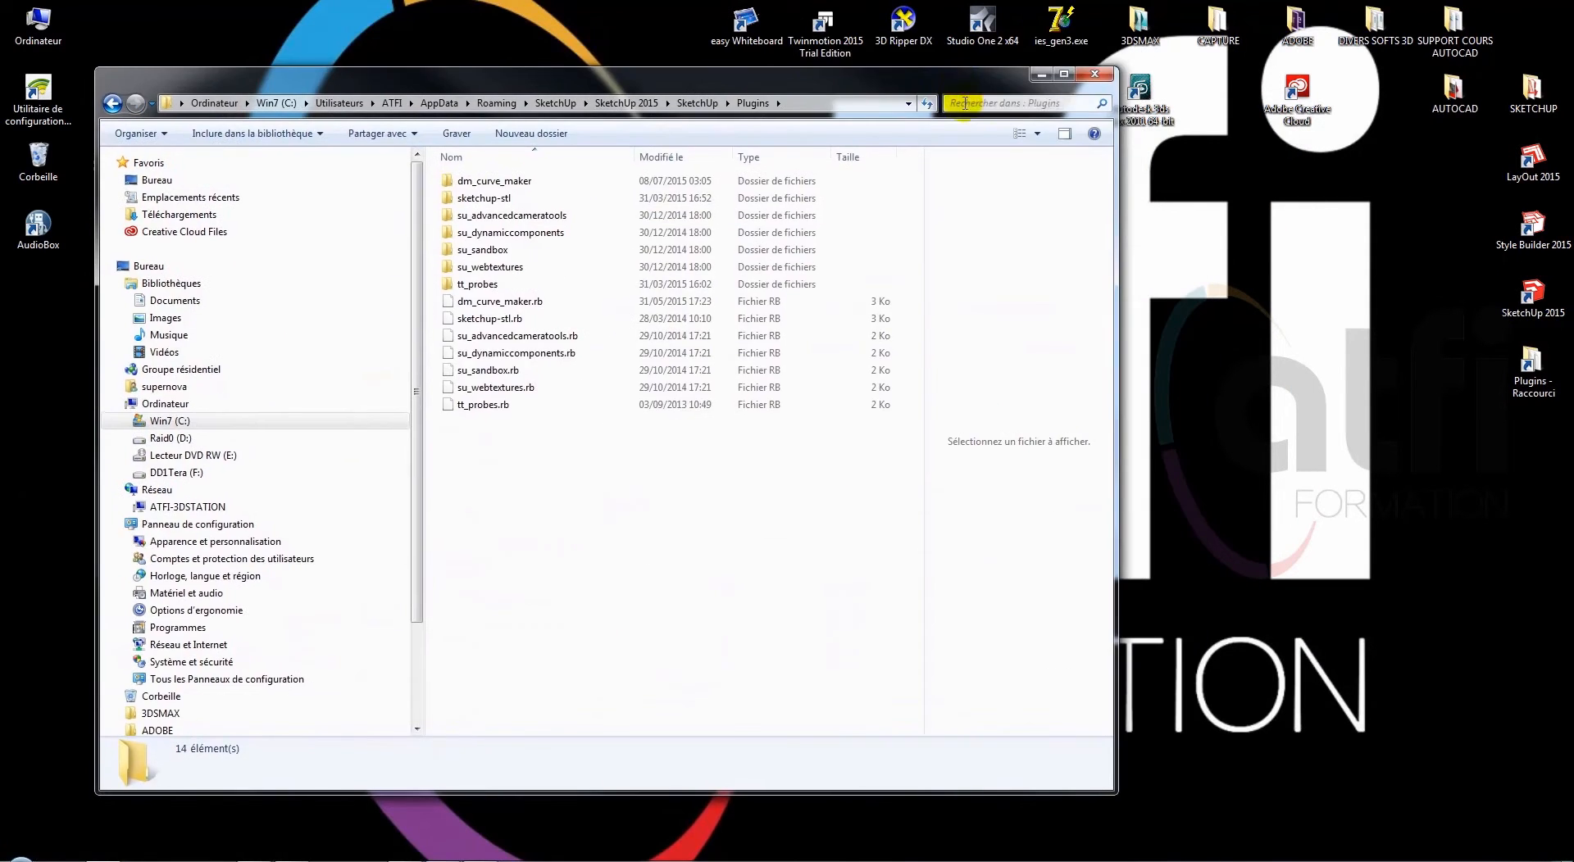
{"action": "double_click", "coordinate": [1531, 301]}
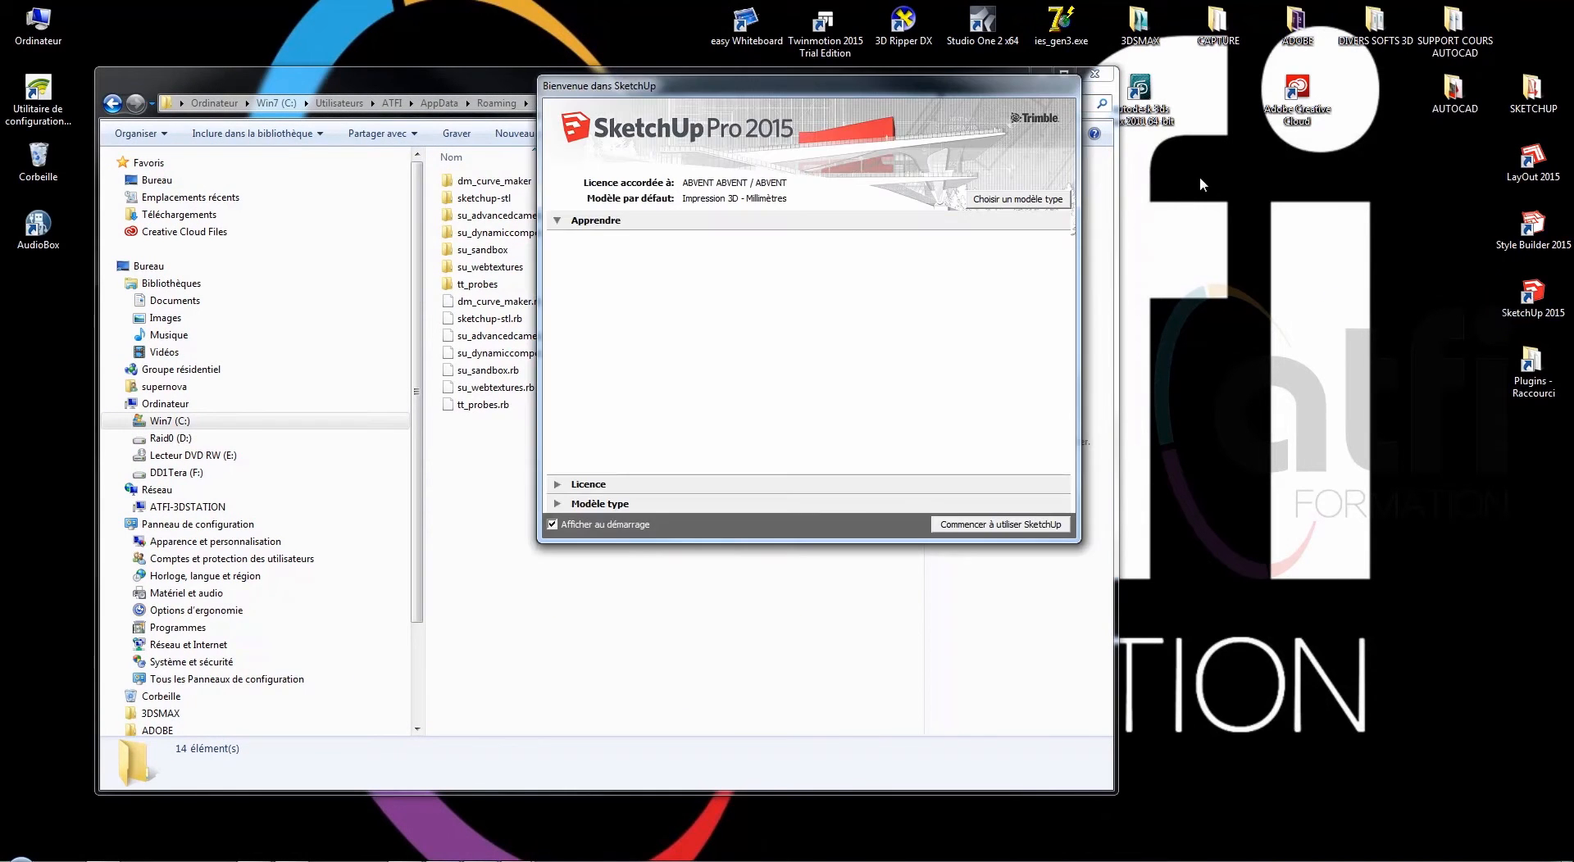
{"action": "left_click", "coordinate": [1041, 522]}
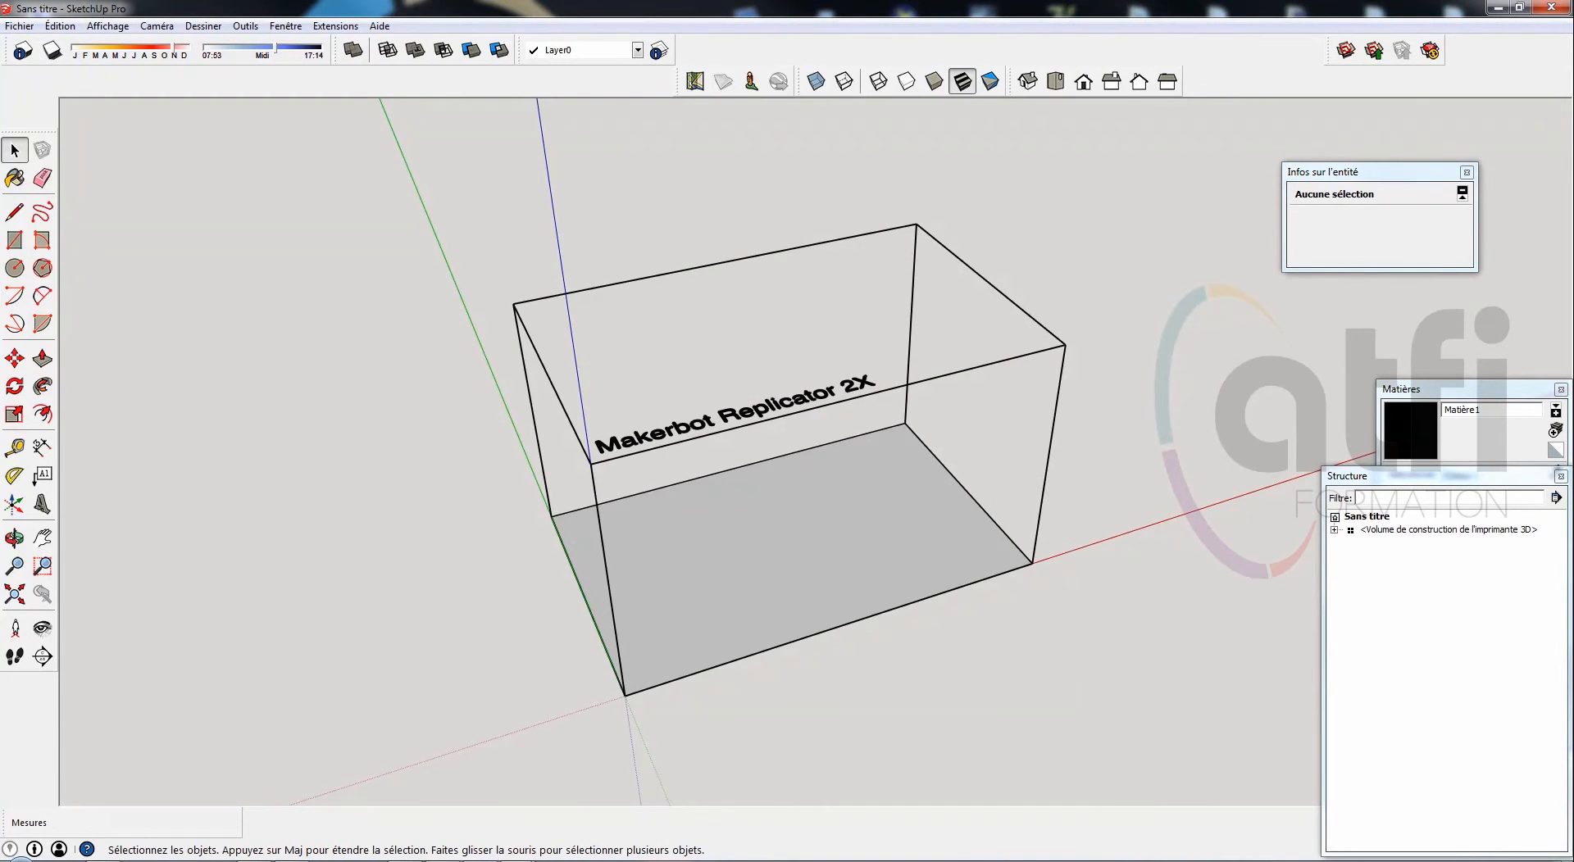
Switch to Chrome, open the plugin author's SketchUp Extensions page from the browsing history, and download FrontFace1-2.zip
{"action": "left_click", "coordinate": [369, 861]}
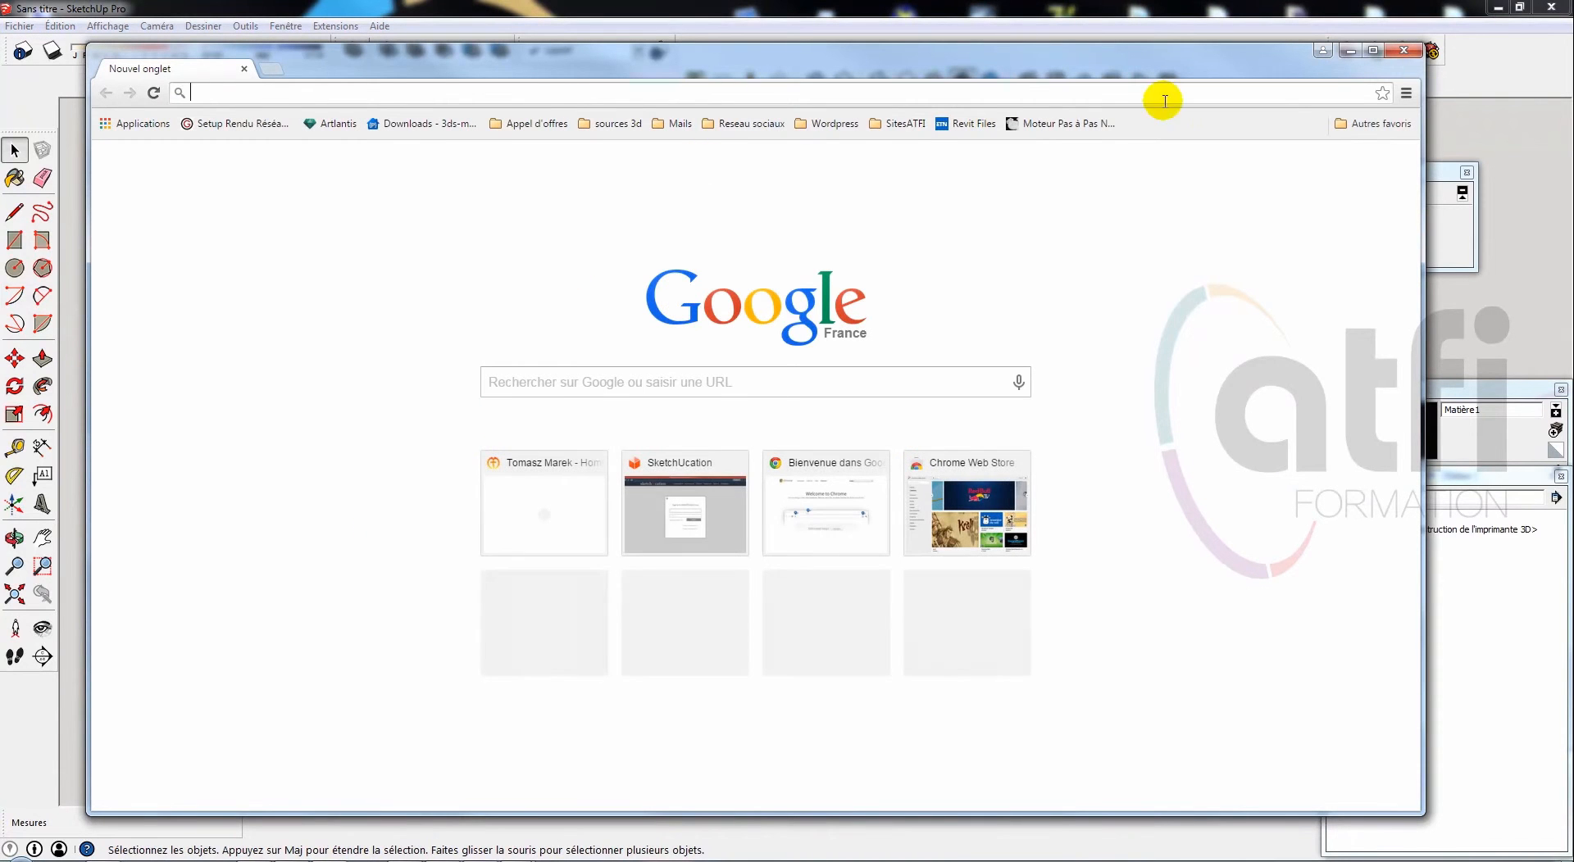
{"action": "left_click", "coordinate": [1407, 93]}
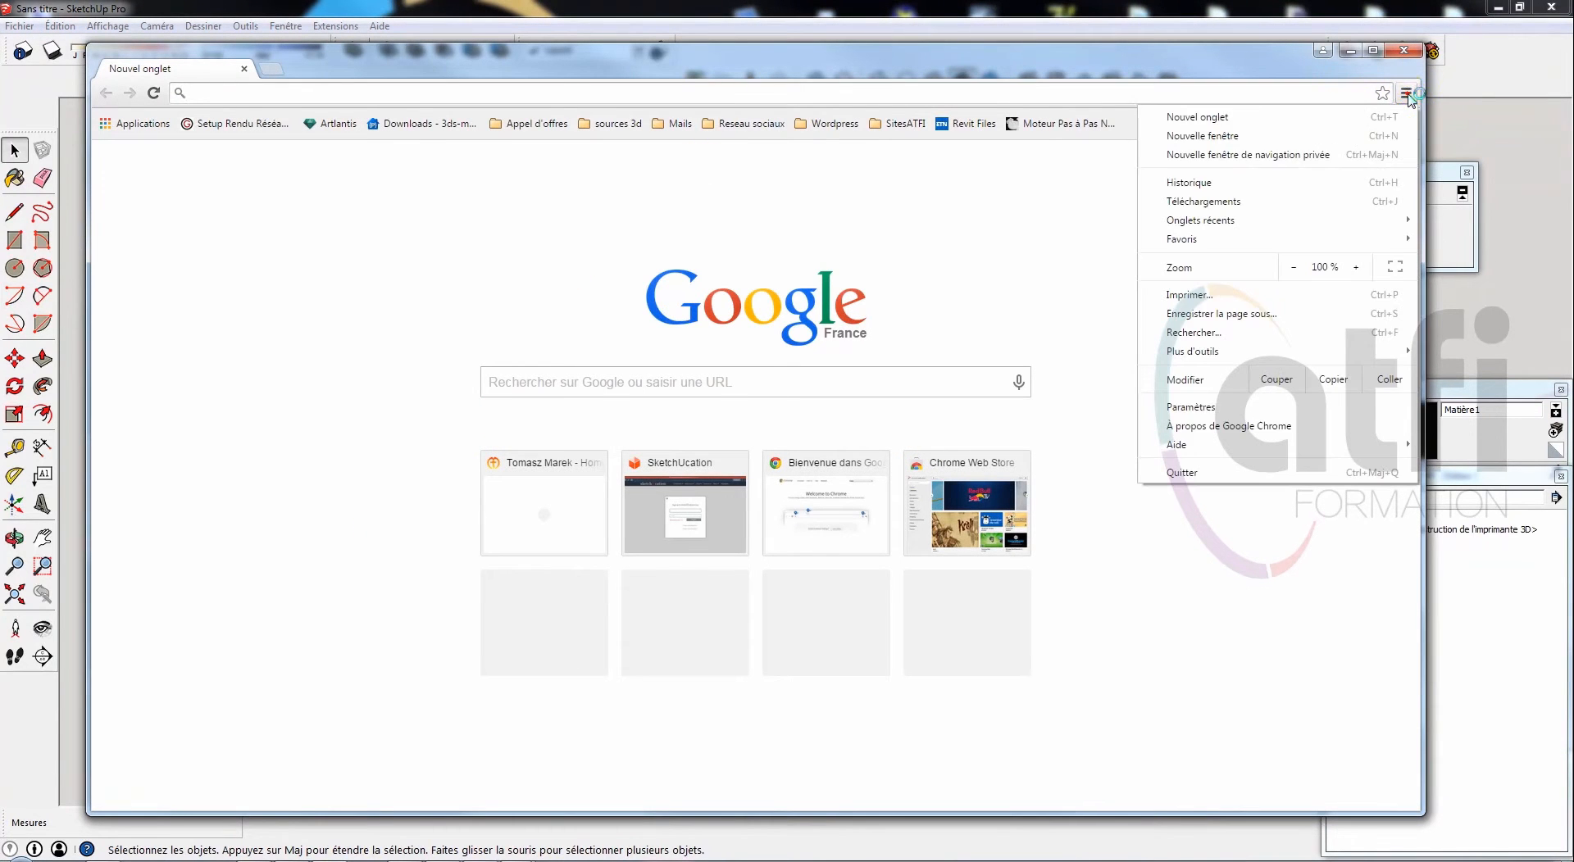
{"action": "left_click", "coordinate": [1225, 182]}
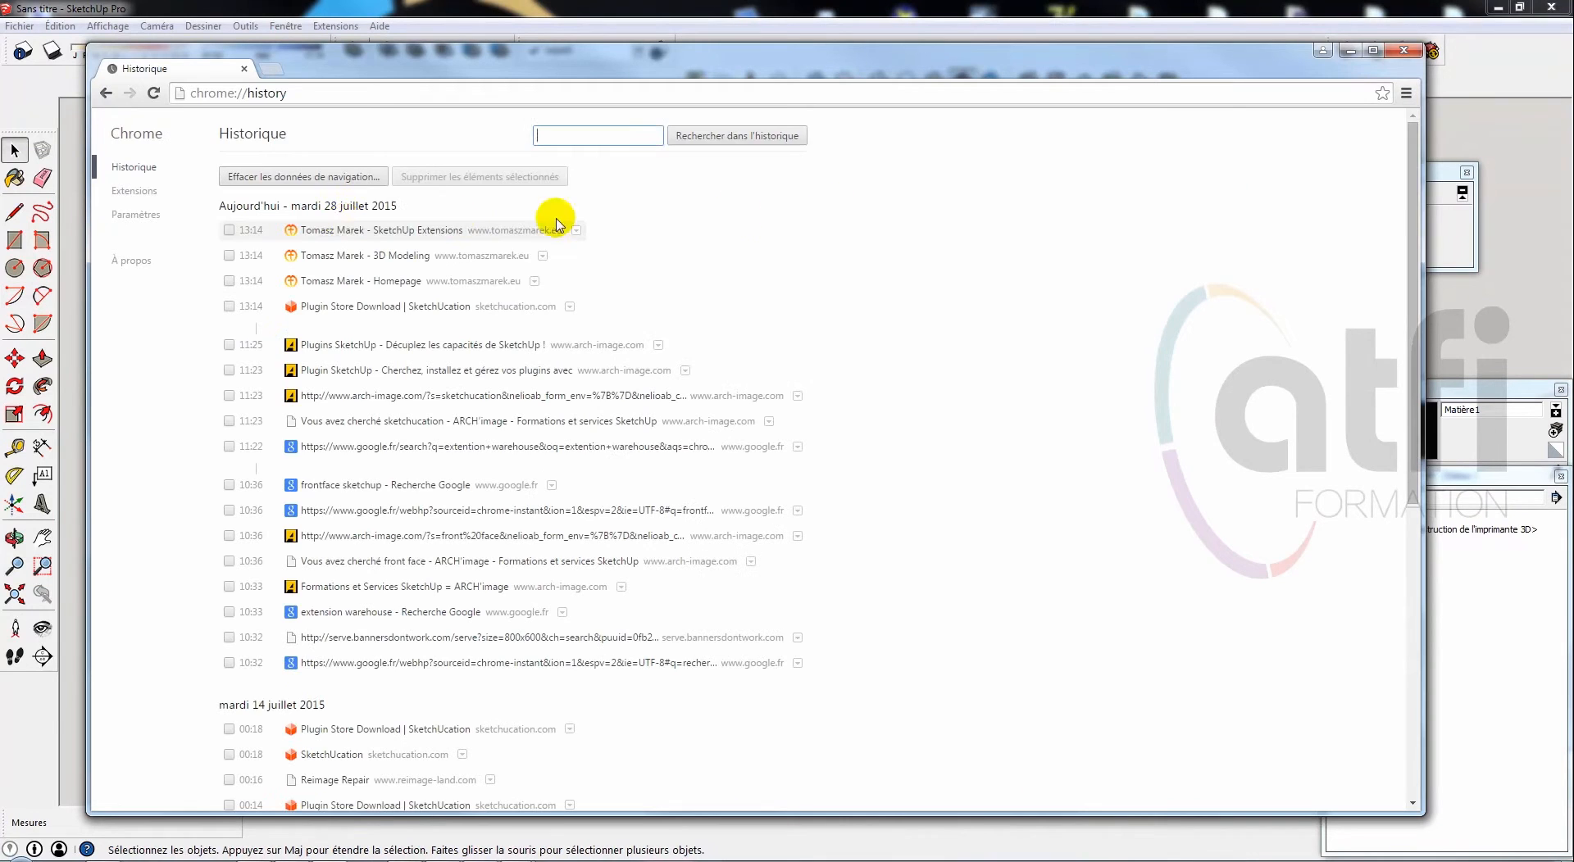
{"action": "left_click", "coordinate": [331, 230]}
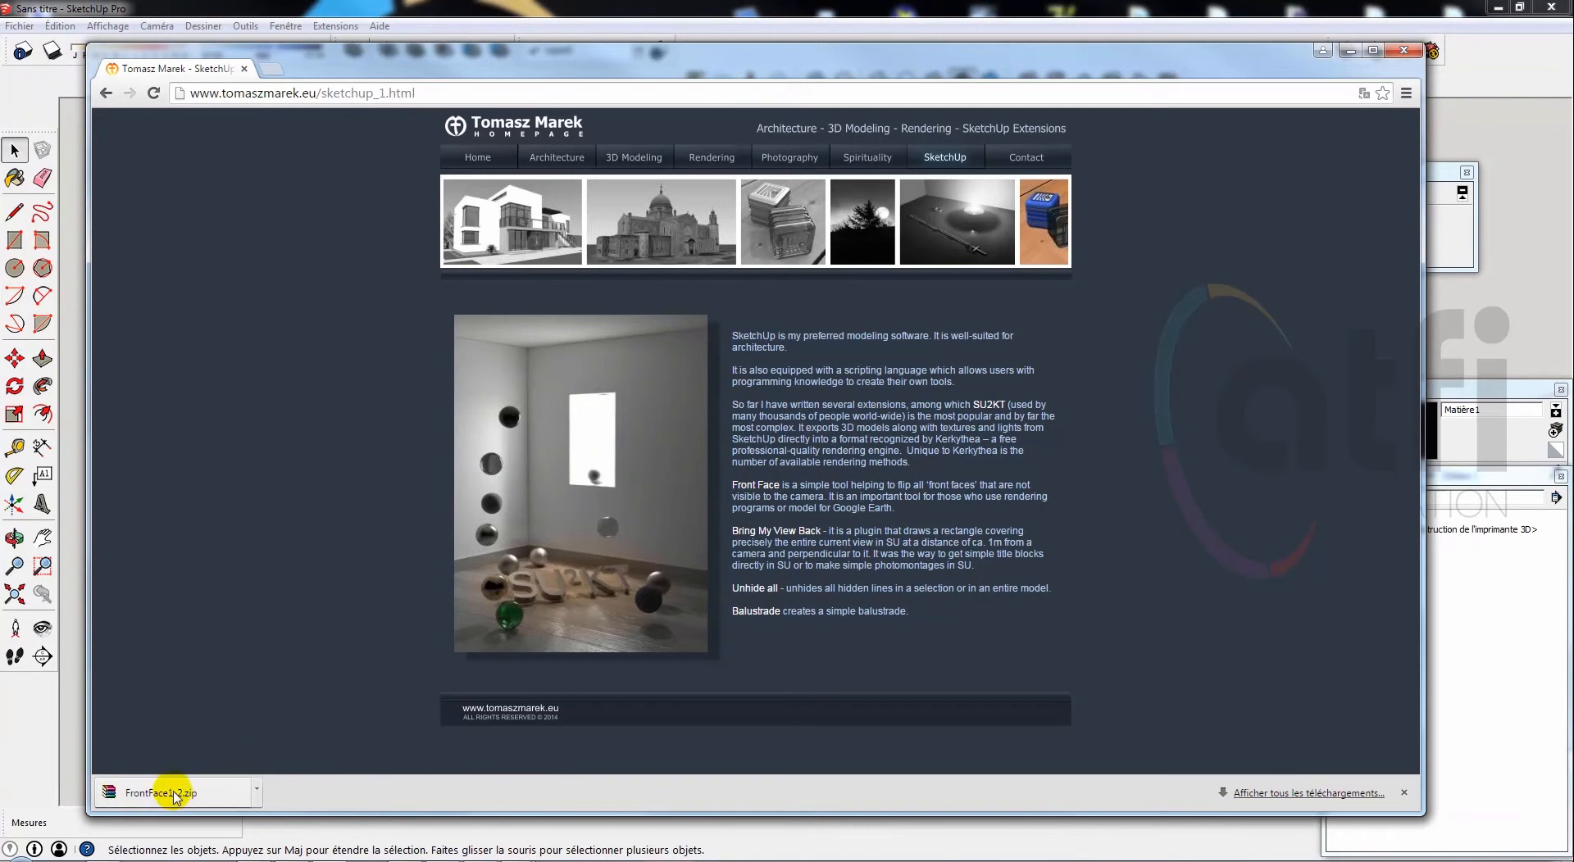
Show the downloaded FrontFace1-2.zip in its folder and extract it there into a FrontFace1-2 folder
{"action": "left_click", "coordinate": [256, 792]}
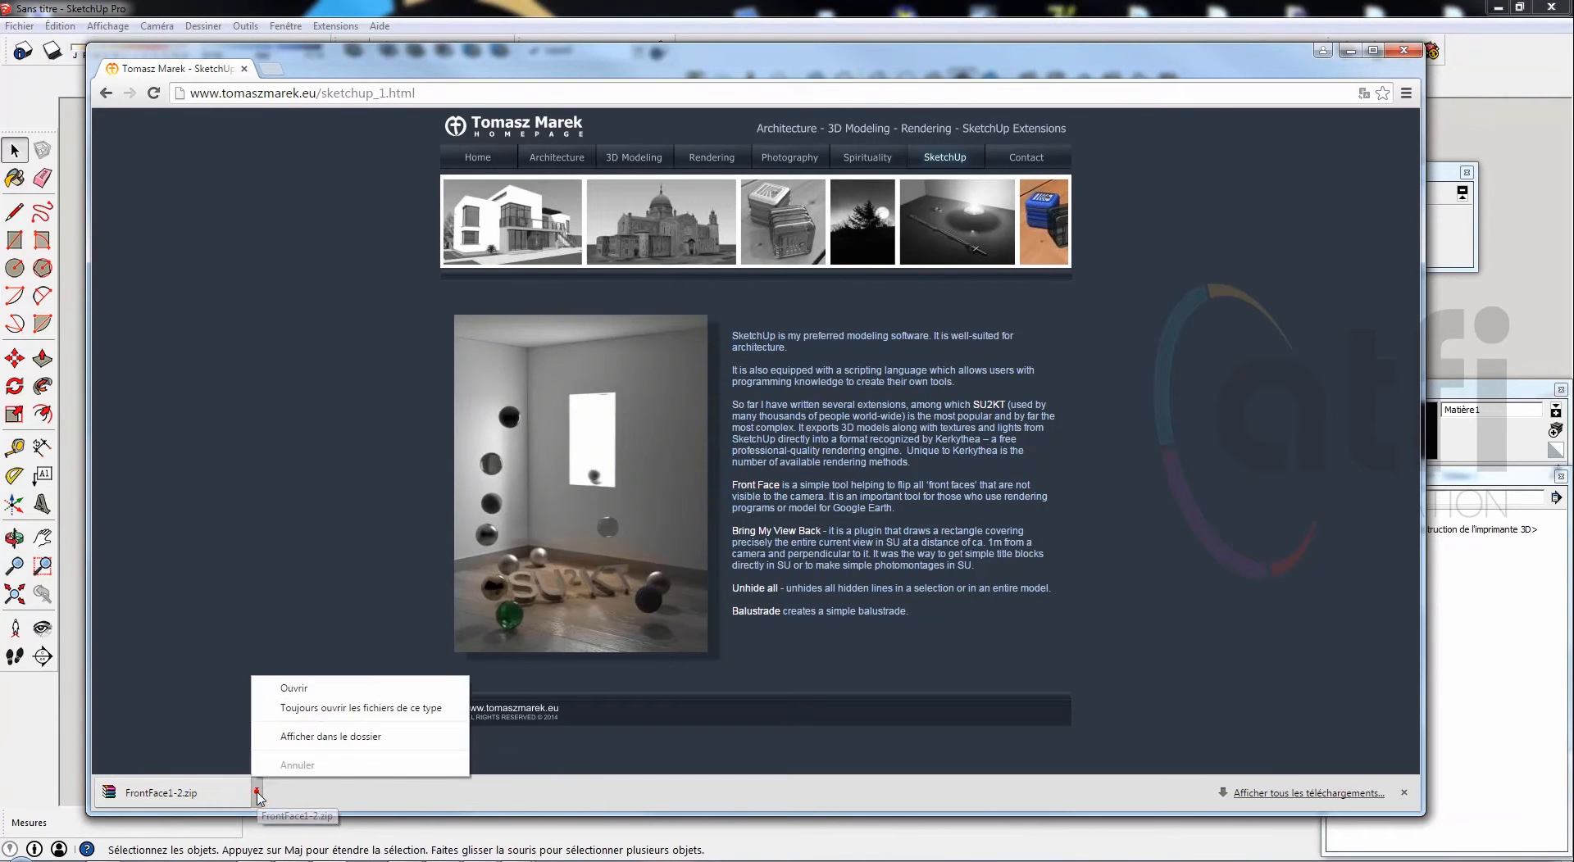
{"action": "left_click", "coordinate": [329, 743]}
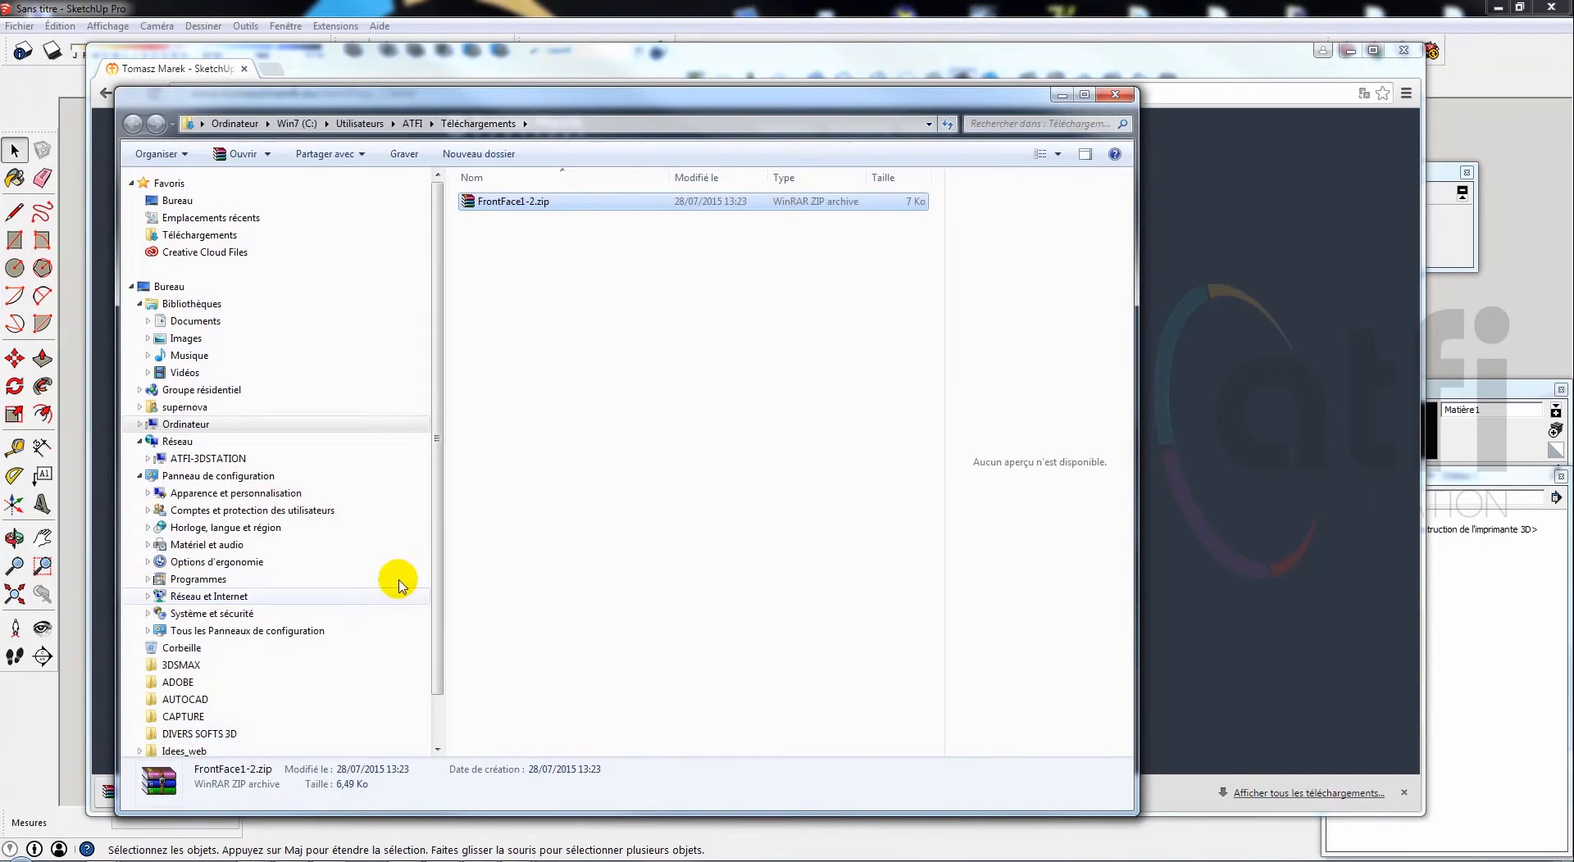
{"action": "right_click", "coordinate": [524, 204]}
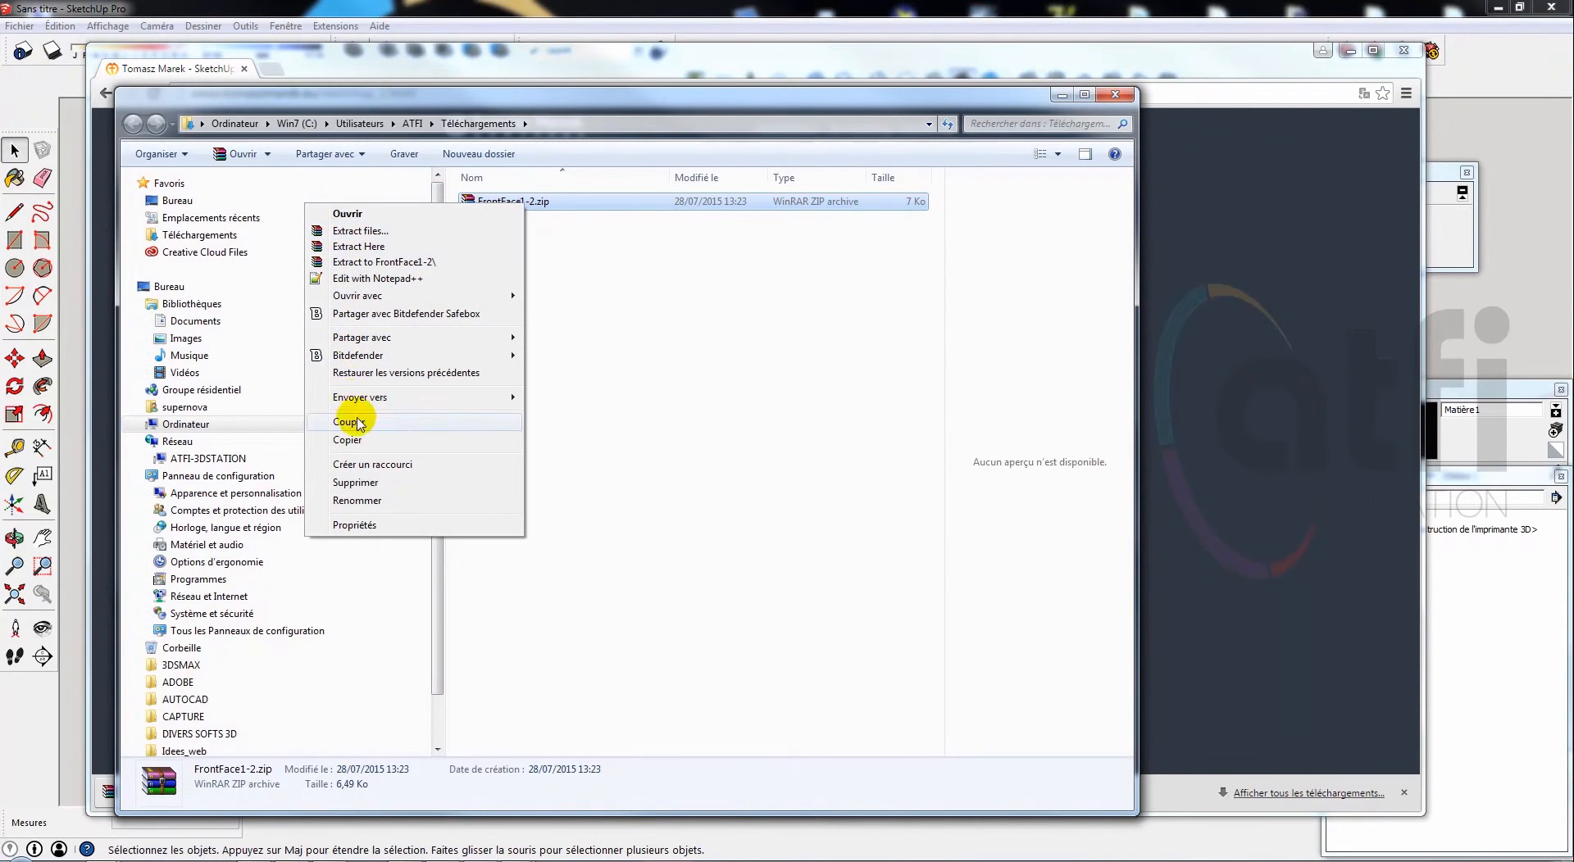
{"action": "left_click", "coordinate": [399, 263]}
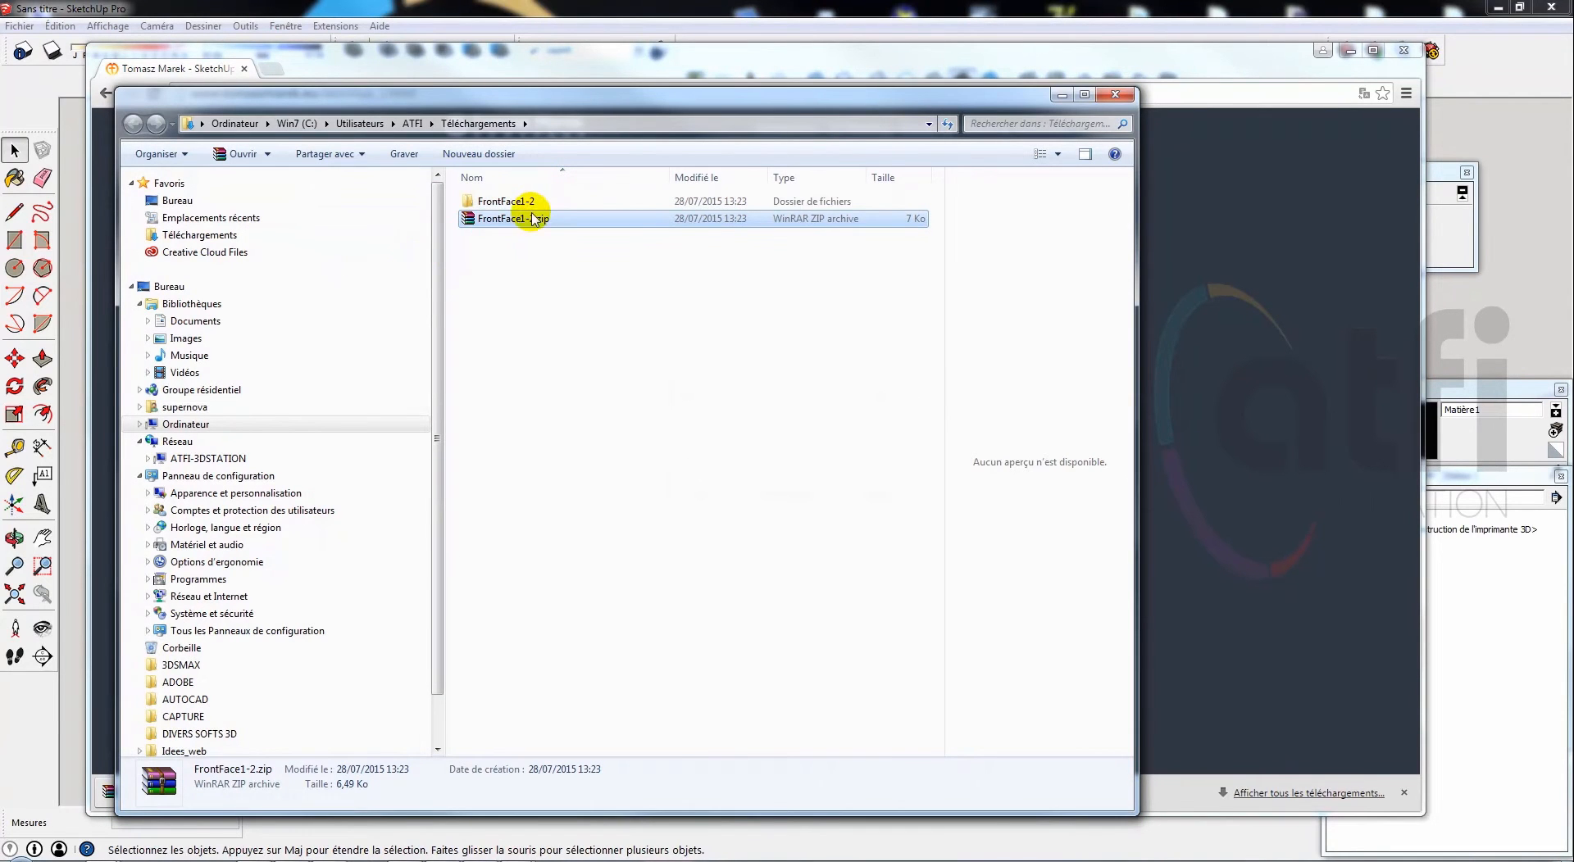
Open the extracted FrontFace1-2 folder and select the FrontFace_files folder and frontface.rb for copying
{"action": "left_click", "coordinate": [523, 203]}
{"action": "double_click", "coordinate": [523, 203]}
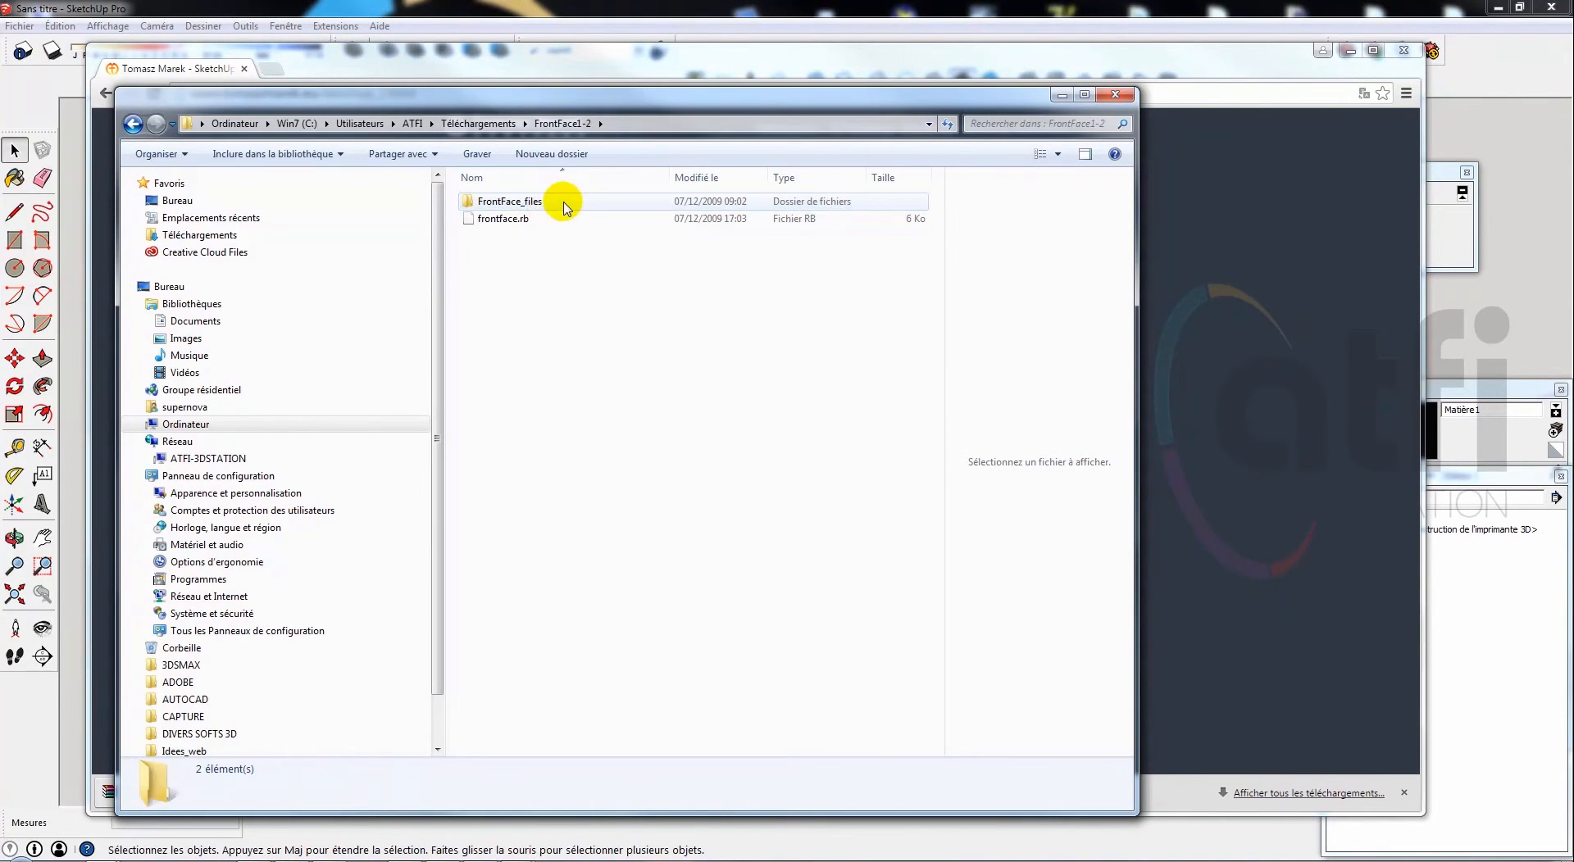
{"action": "left_click_drag", "start_coordinate": [577, 252], "coordinate": [514, 201]}
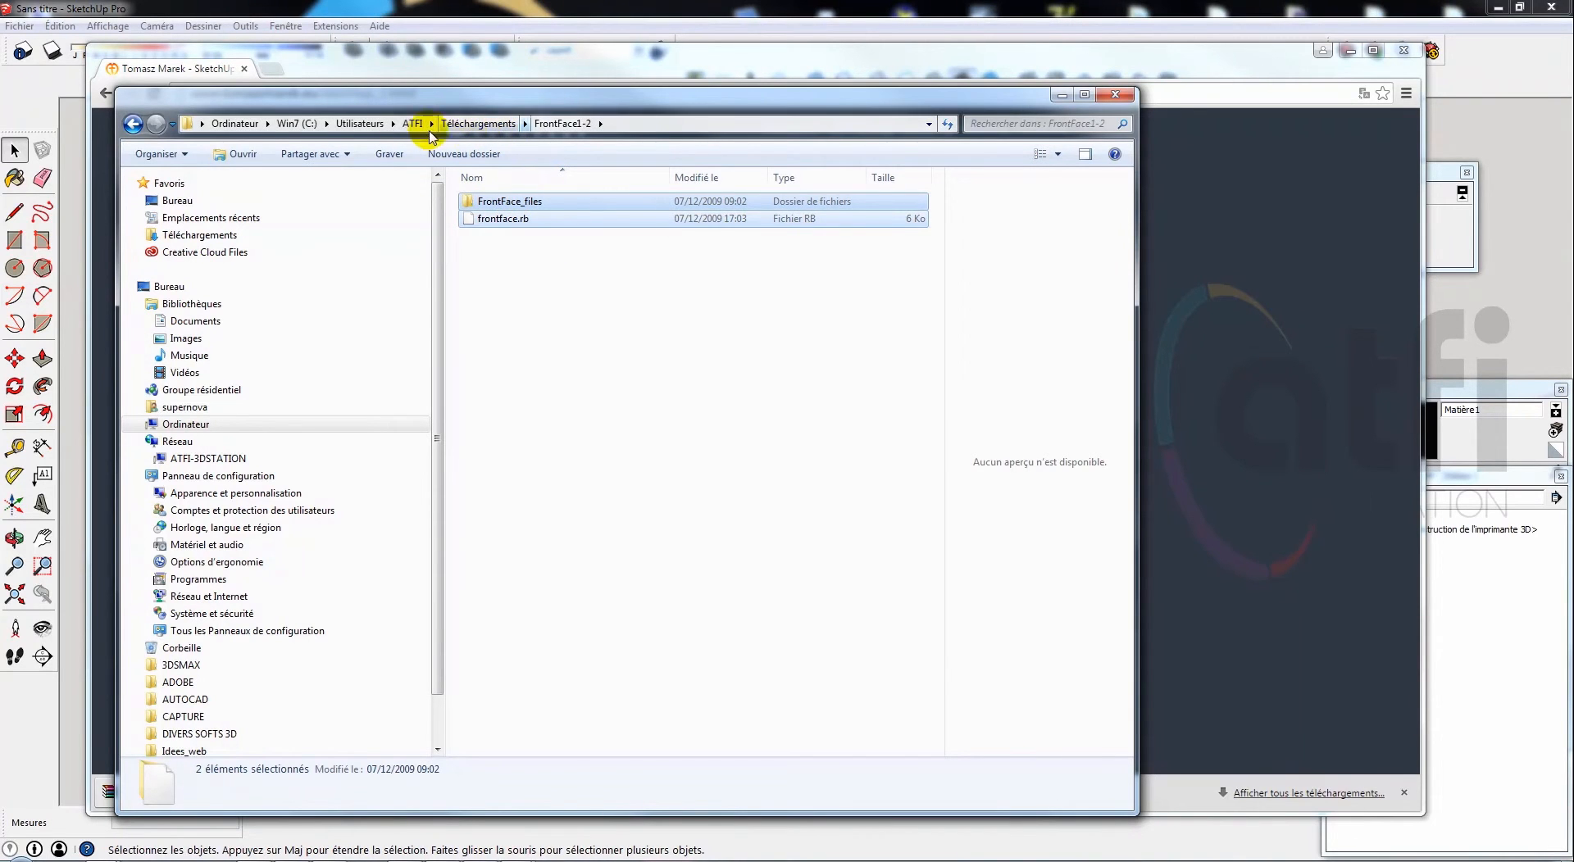
Open the SketchUp 2015 Plugins folder from the desktop's "Plugins - Raccourci" shortcut
{"action": "left_click", "coordinate": [175, 200]}
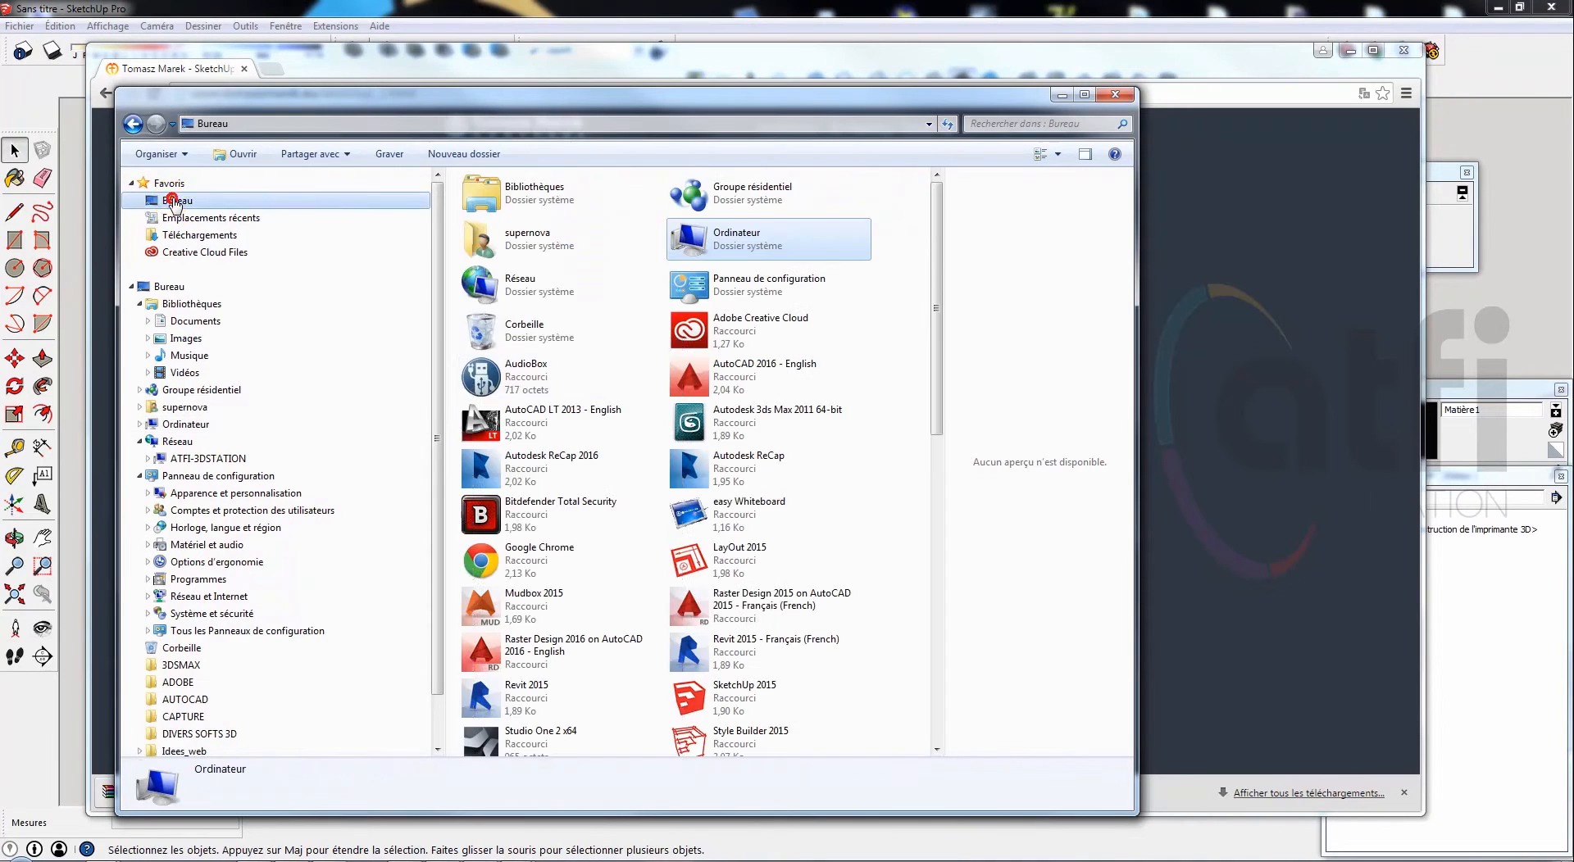
{"action": "left_click_drag", "start_coordinate": [933, 314], "coordinate": [935, 520]}
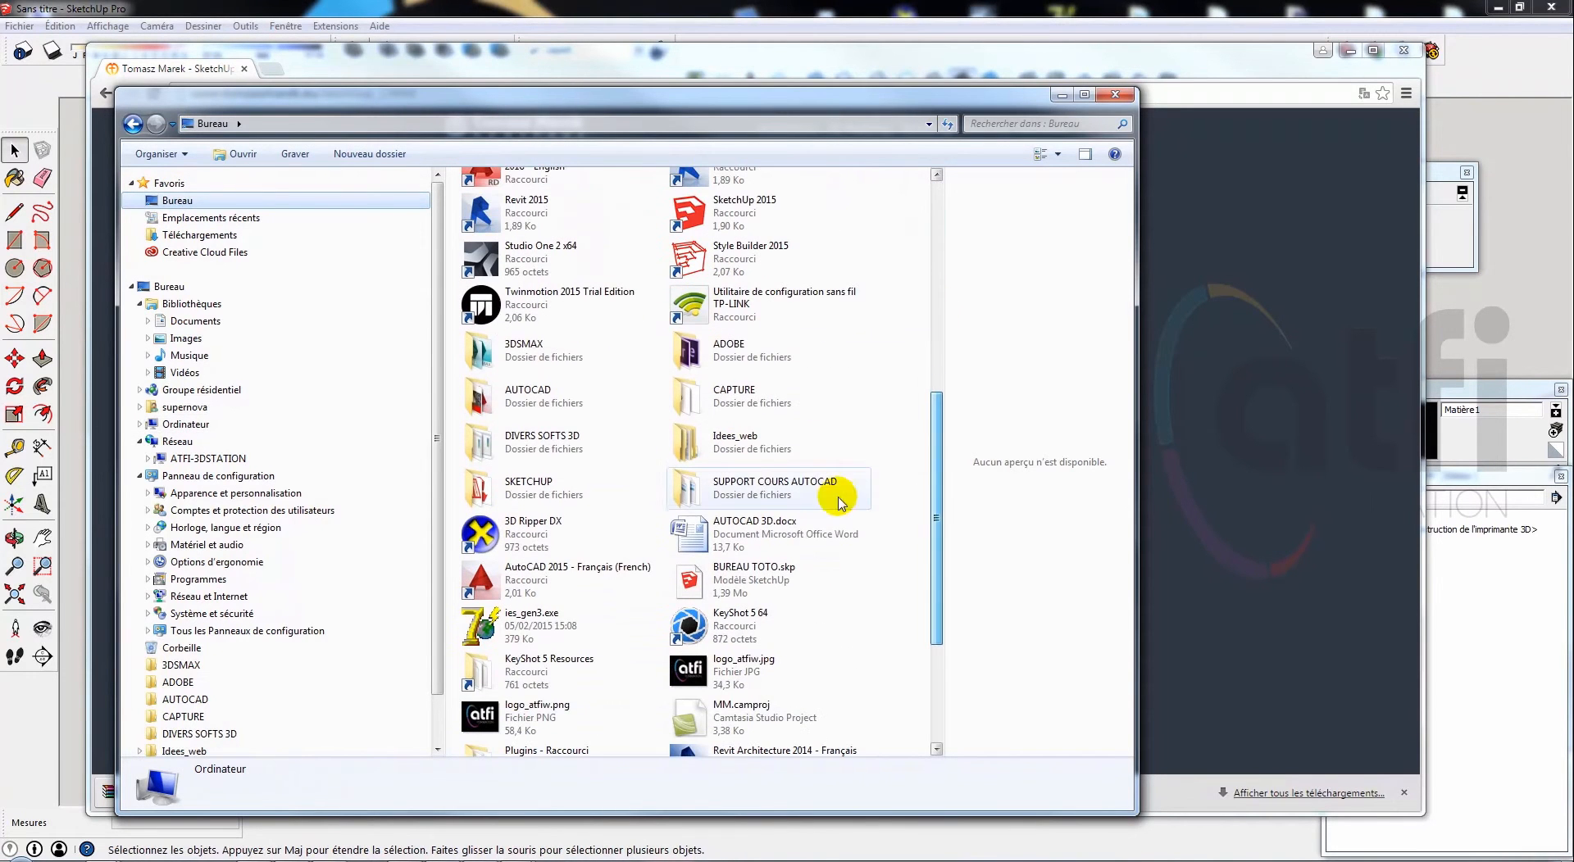
{"action": "left_click", "coordinate": [591, 674]}
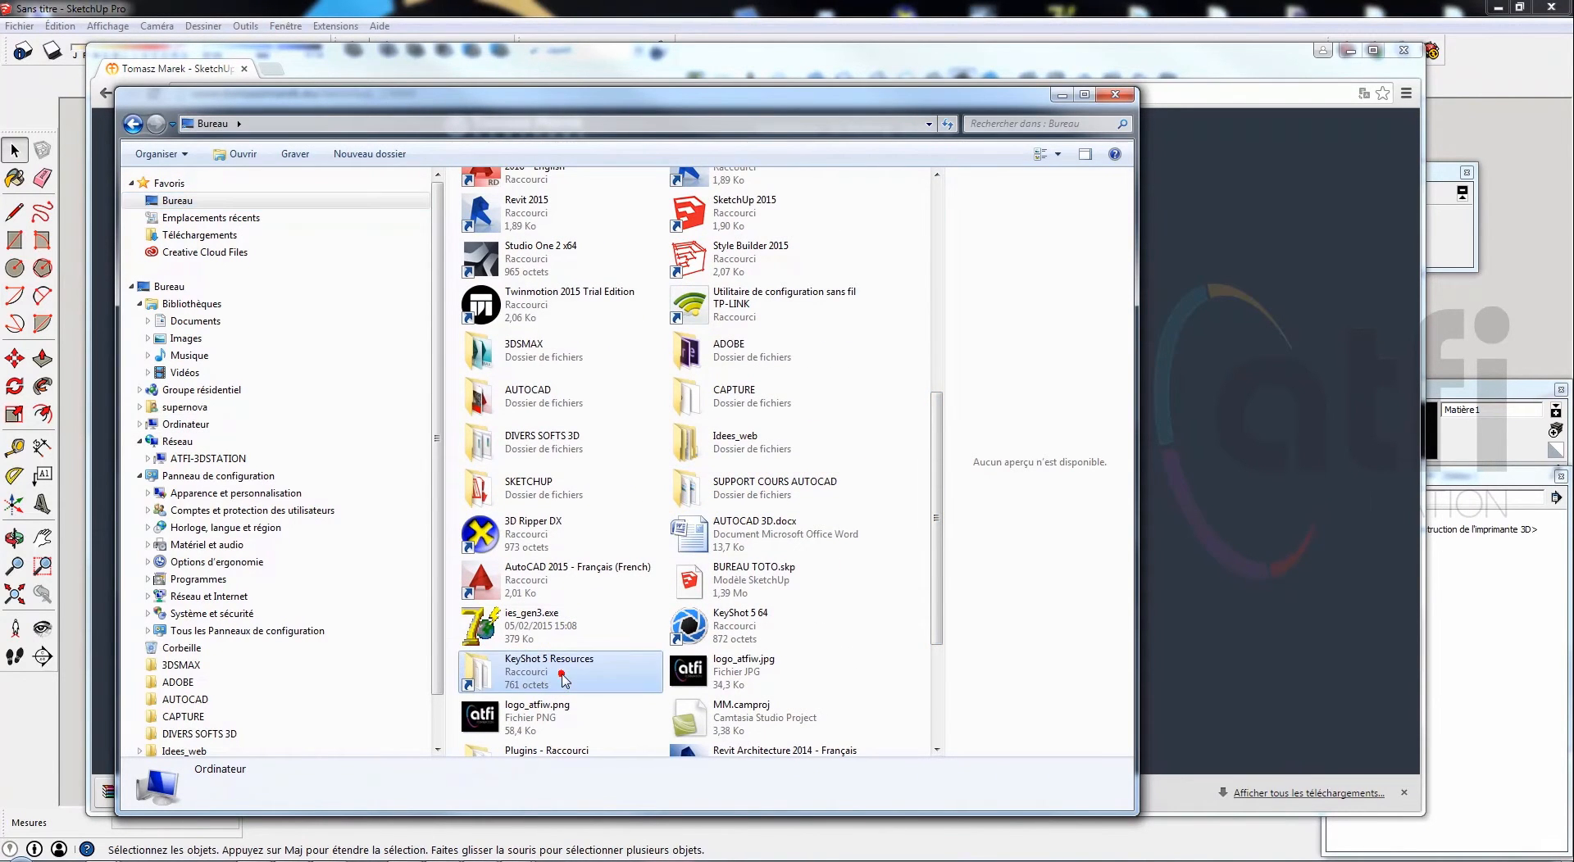
{"action": "scroll", "coordinate": [574, 680], "scroll_direction": "down", "scroll_amount": 3}
{"action": "double_click", "coordinate": [529, 551]}
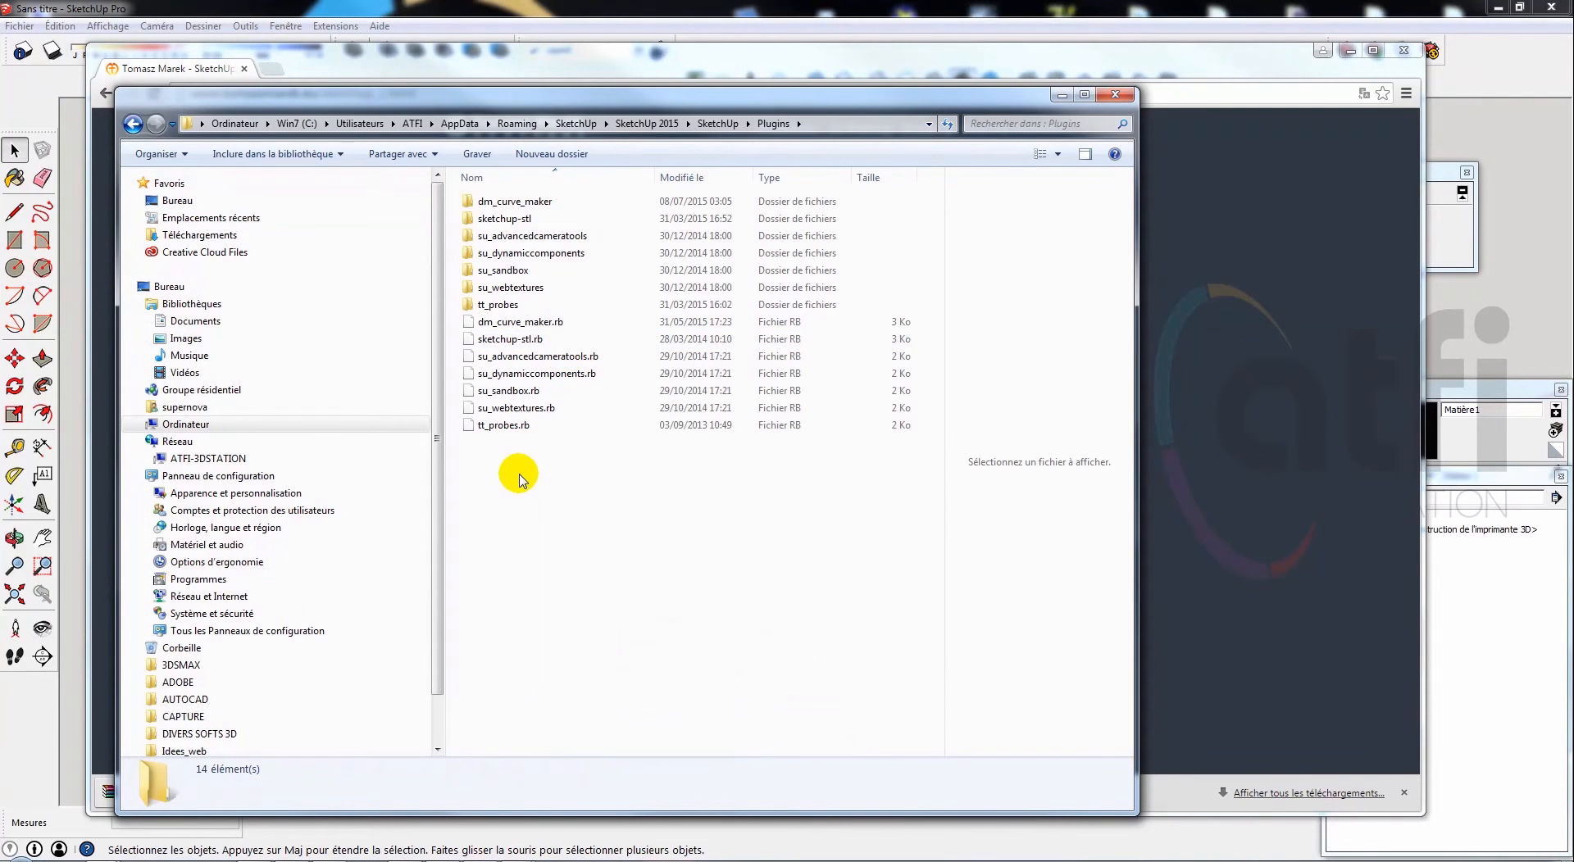
Paste the FrontFace_files folder and frontface.rb into the SketchUp 2015 Plugins folder, close that folder and minimize Chrome
{"action": "key", "text": "ctrl+v"}
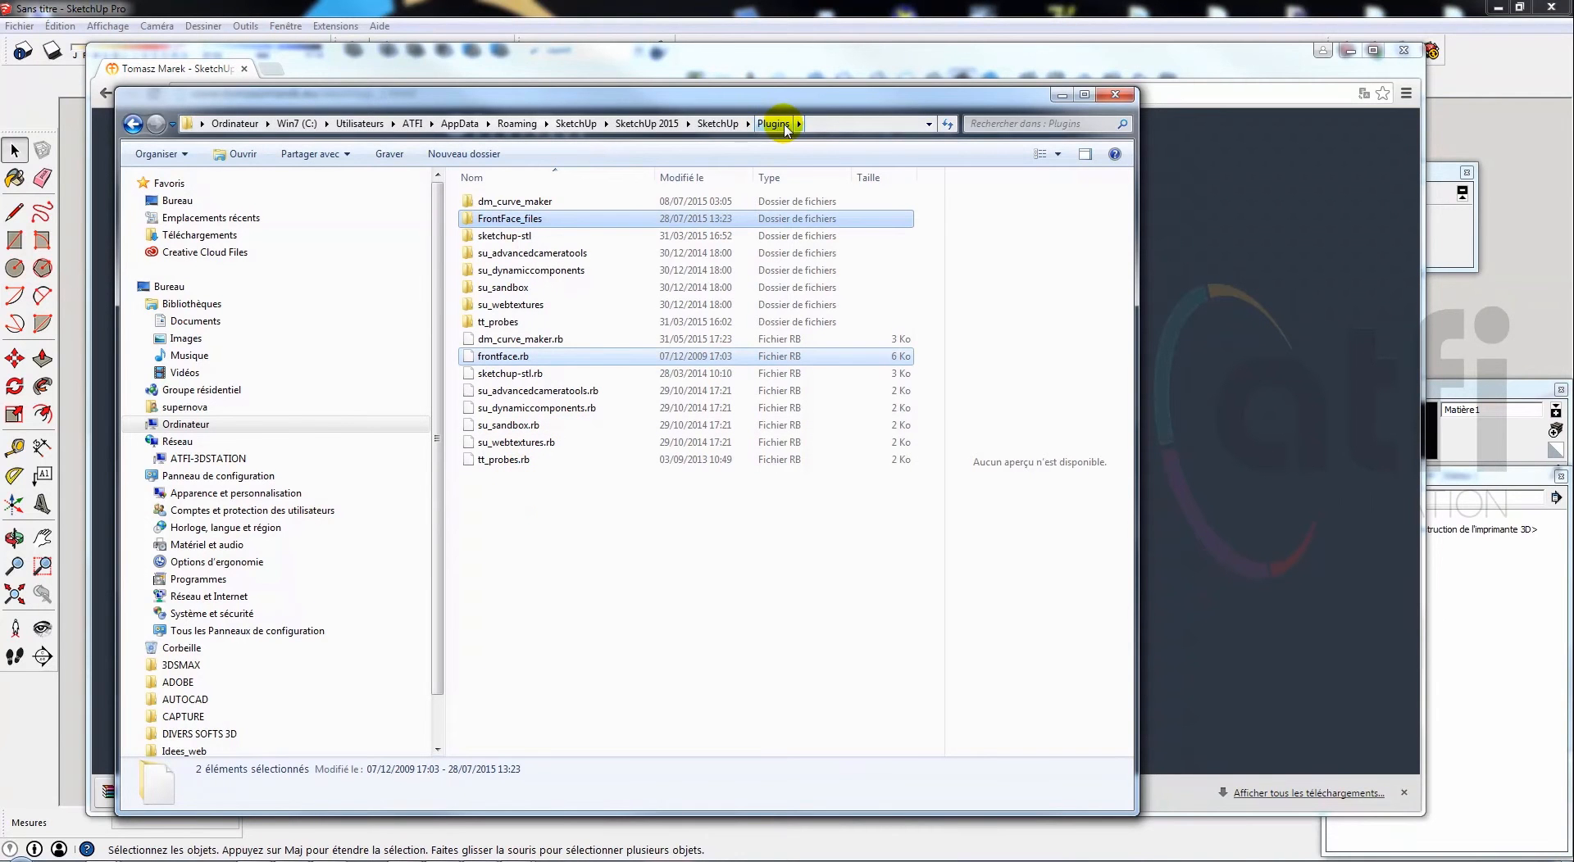
{"action": "left_click", "coordinate": [1114, 94]}
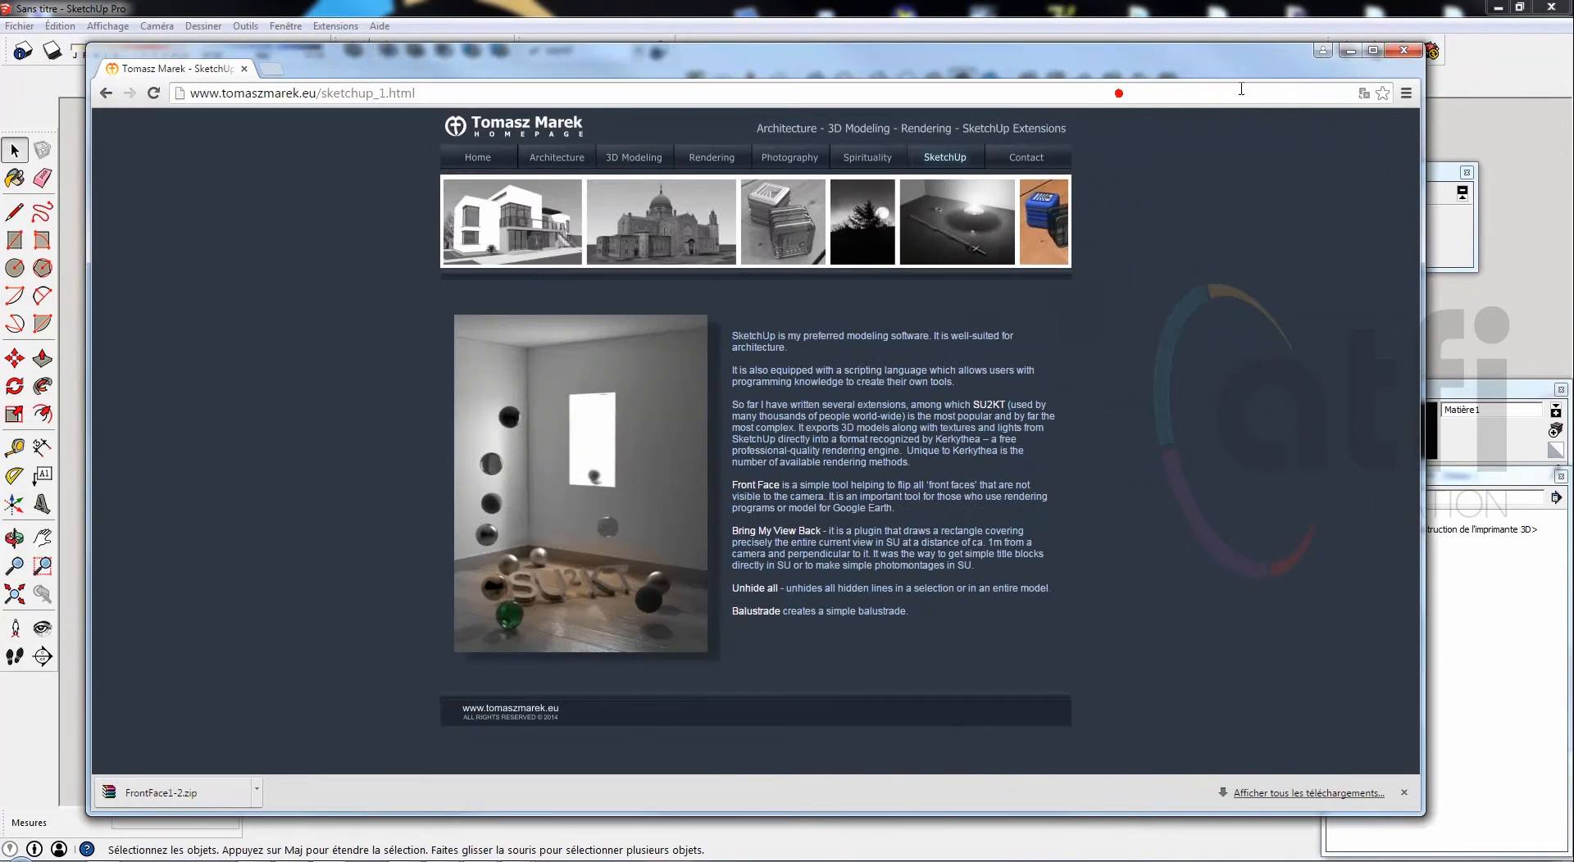
{"action": "left_click", "coordinate": [1348, 51]}
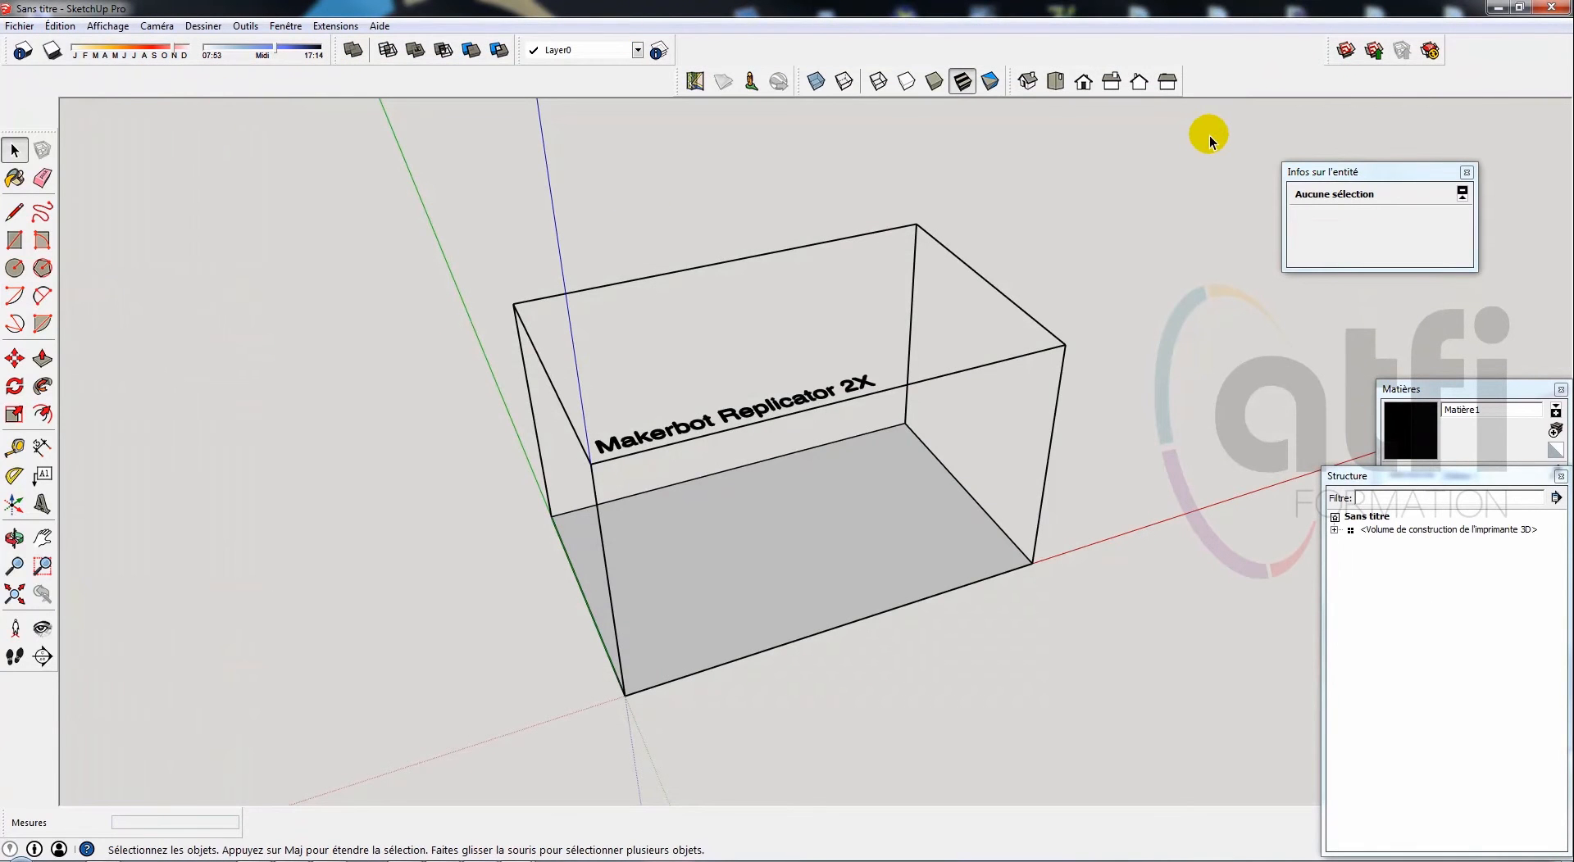
Restart SketchUp 2015 with the default template and dock the new FrontFace toolbar in the upper toolbar area
{"action": "left_click", "coordinate": [1551, 10]}
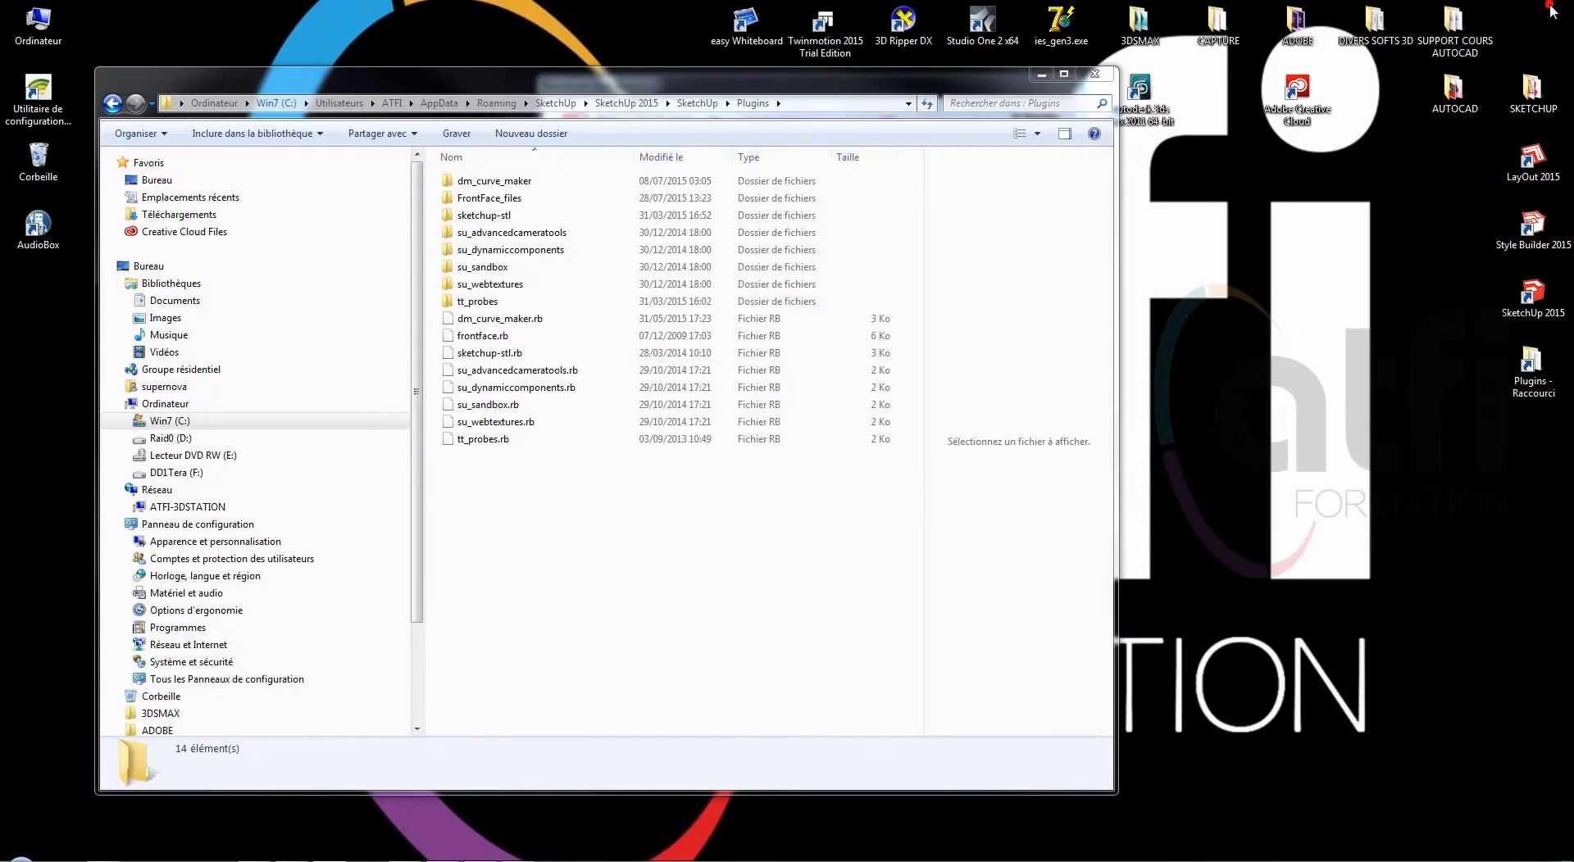
{"action": "double_click", "coordinate": [1533, 297]}
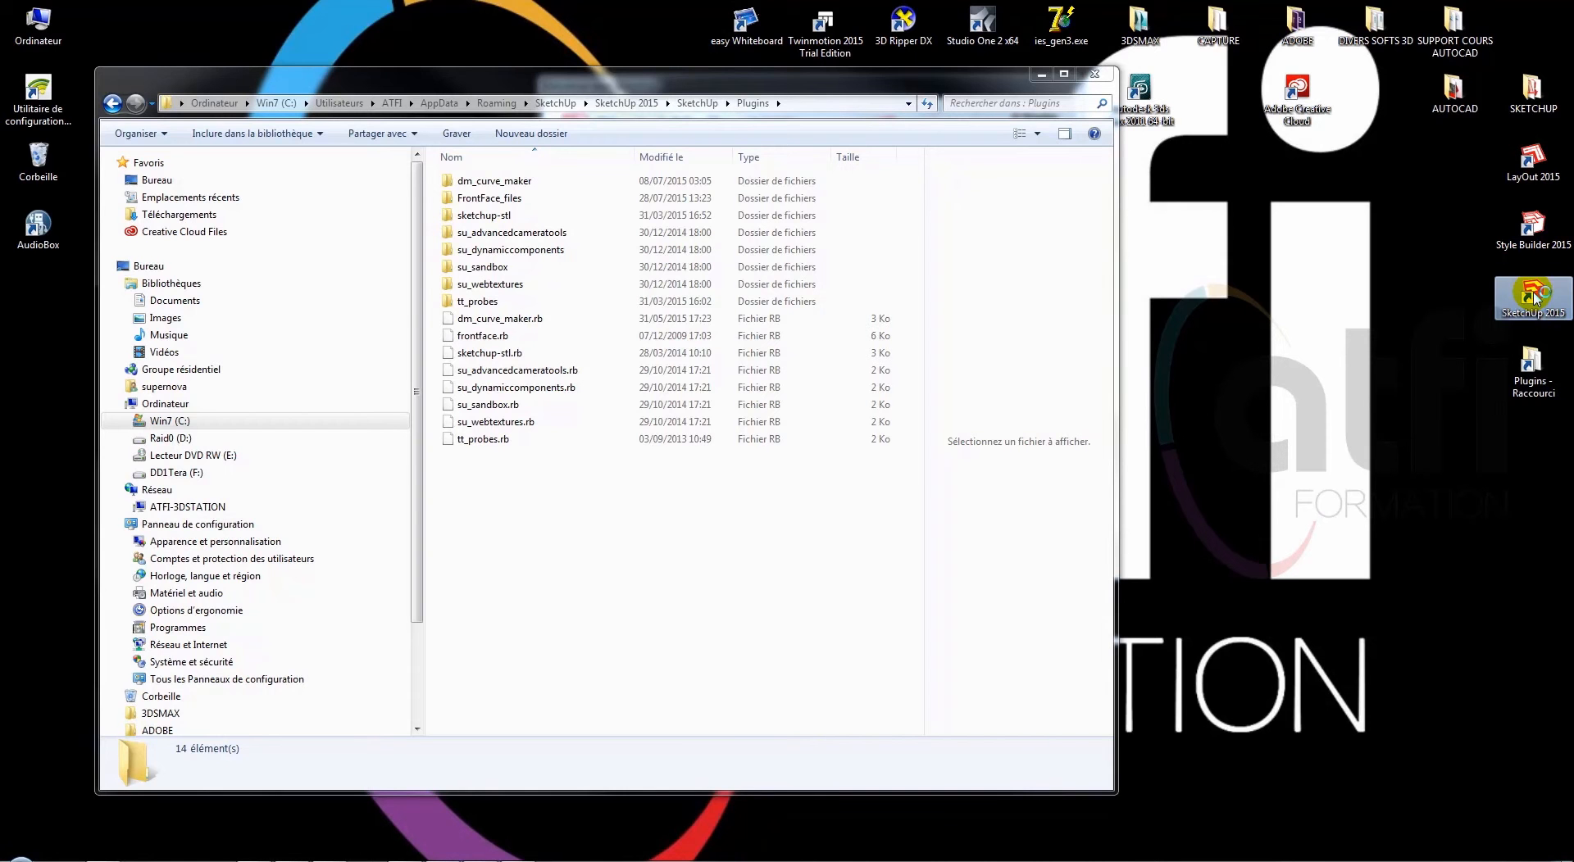
{"action": "left_click", "coordinate": [1041, 74]}
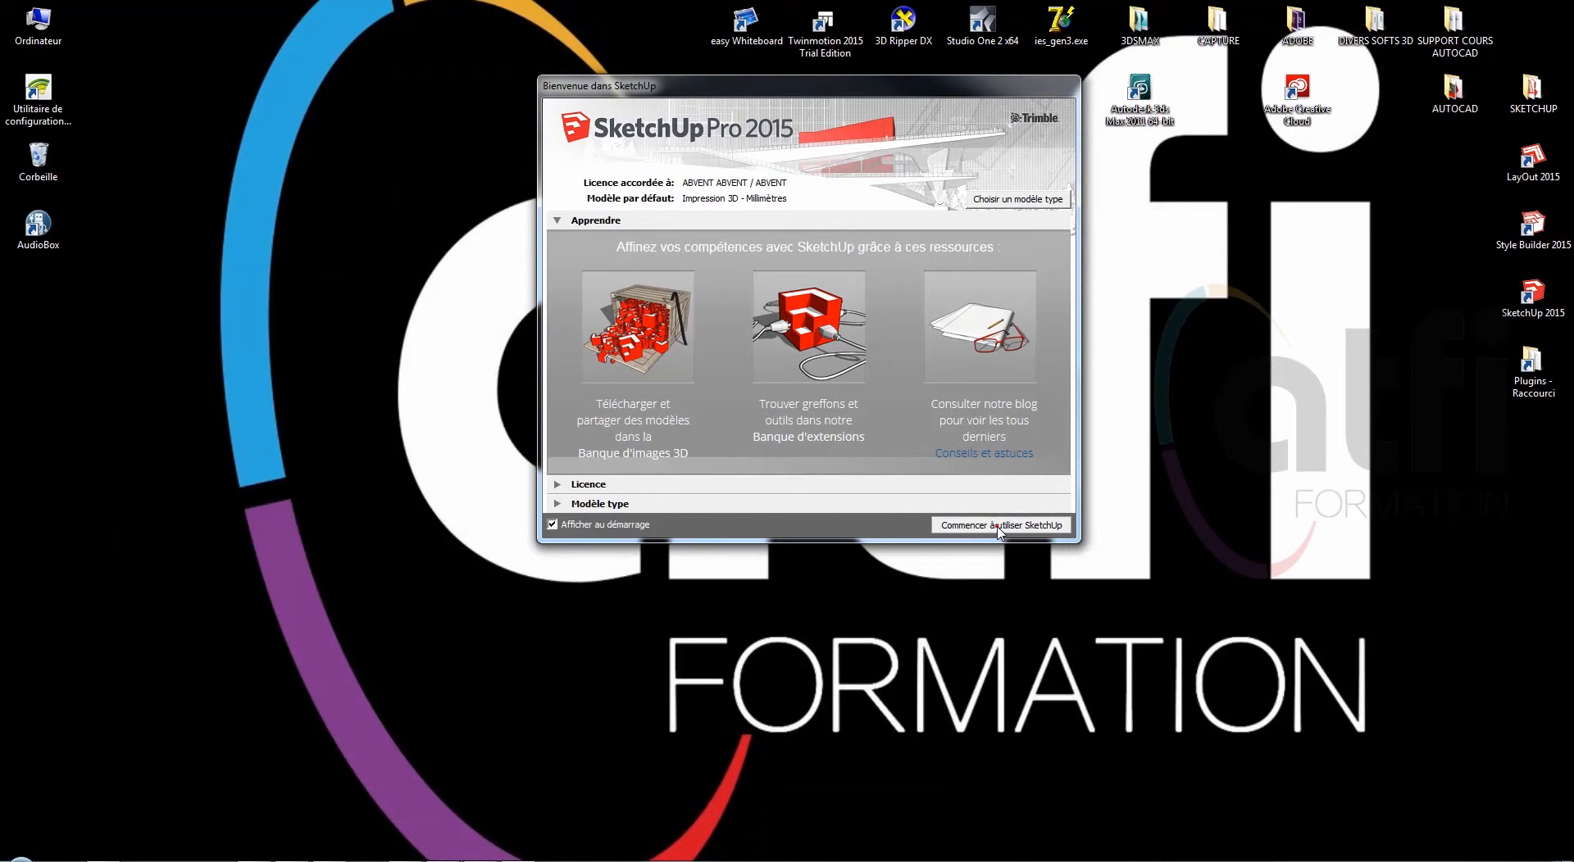
{"action": "left_click", "coordinate": [999, 526]}
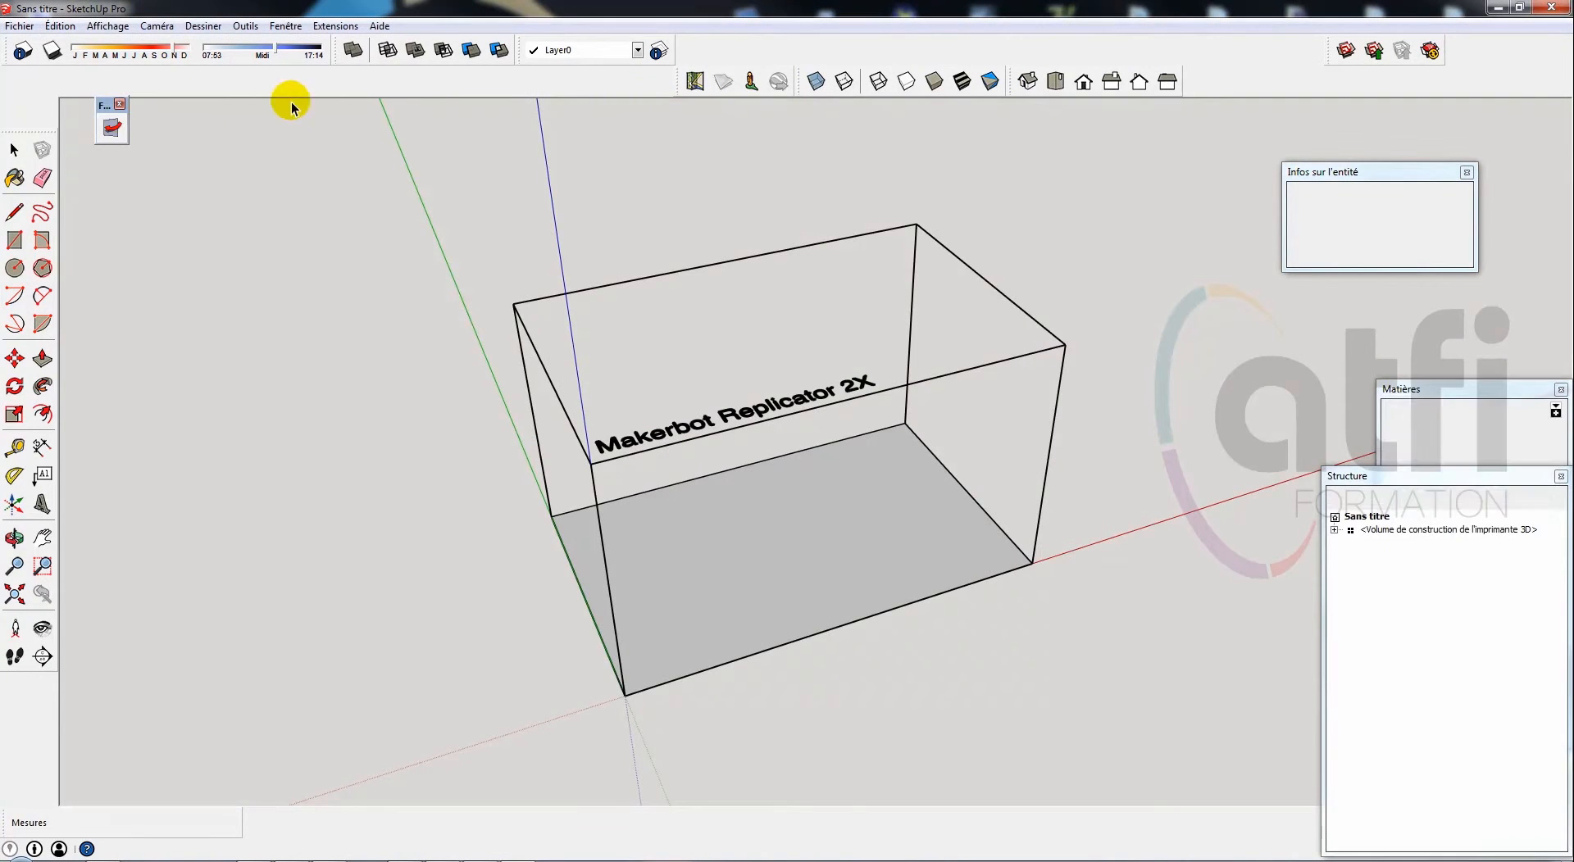
{"action": "left_click_drag", "start_coordinate": [104, 107], "coordinate": [111, 84]}
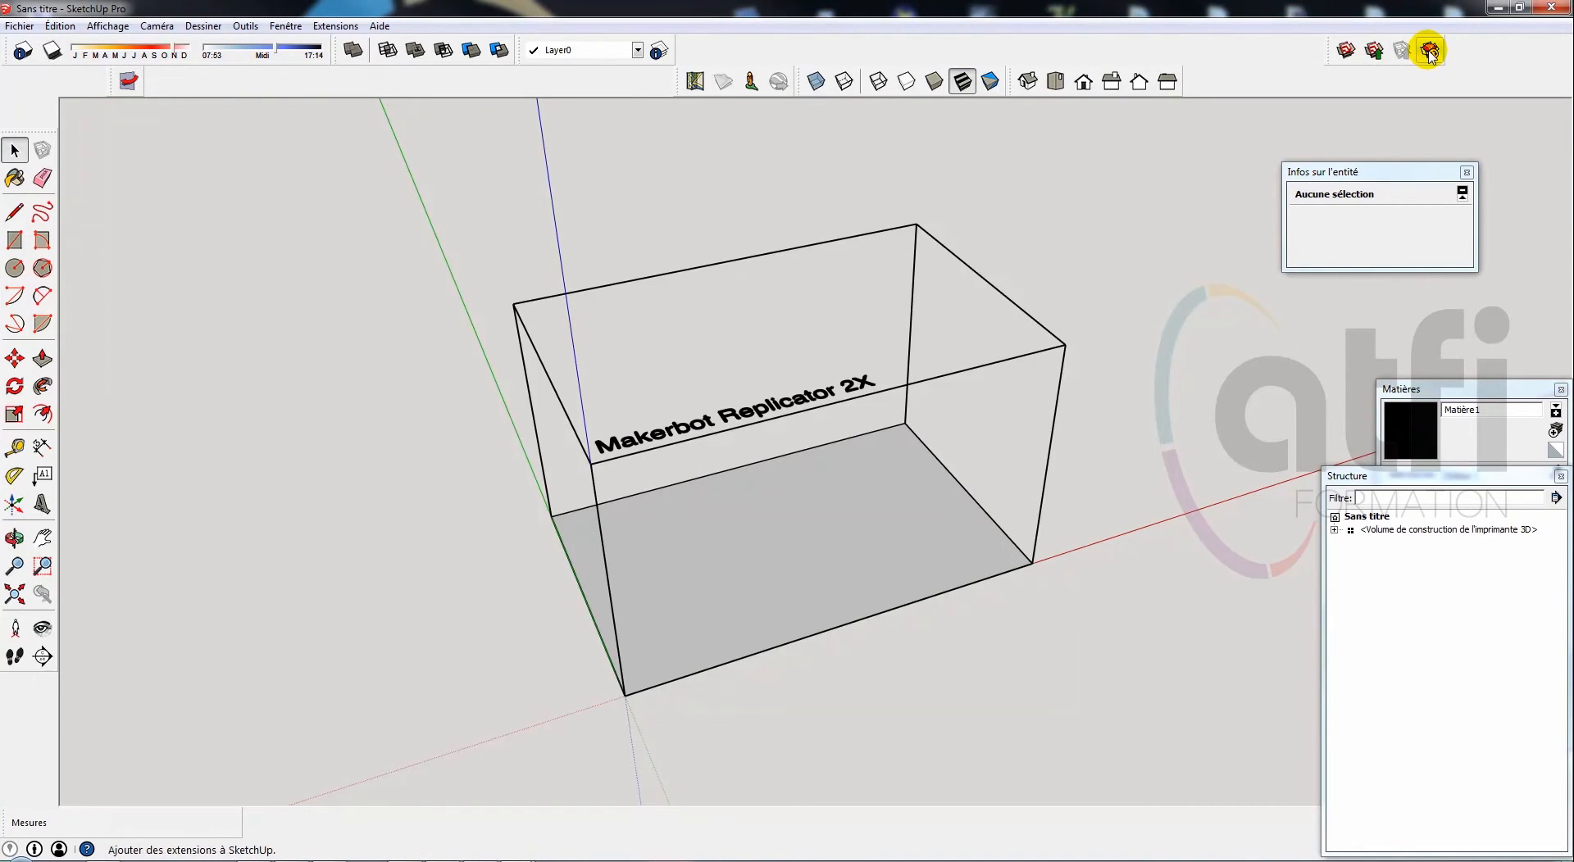
Undock the Banque toolbar, toggle its display off and back on, and dock it beside the Vues toolbar
{"action": "left_click_drag", "start_coordinate": [1329, 51], "coordinate": [1100, 187]}
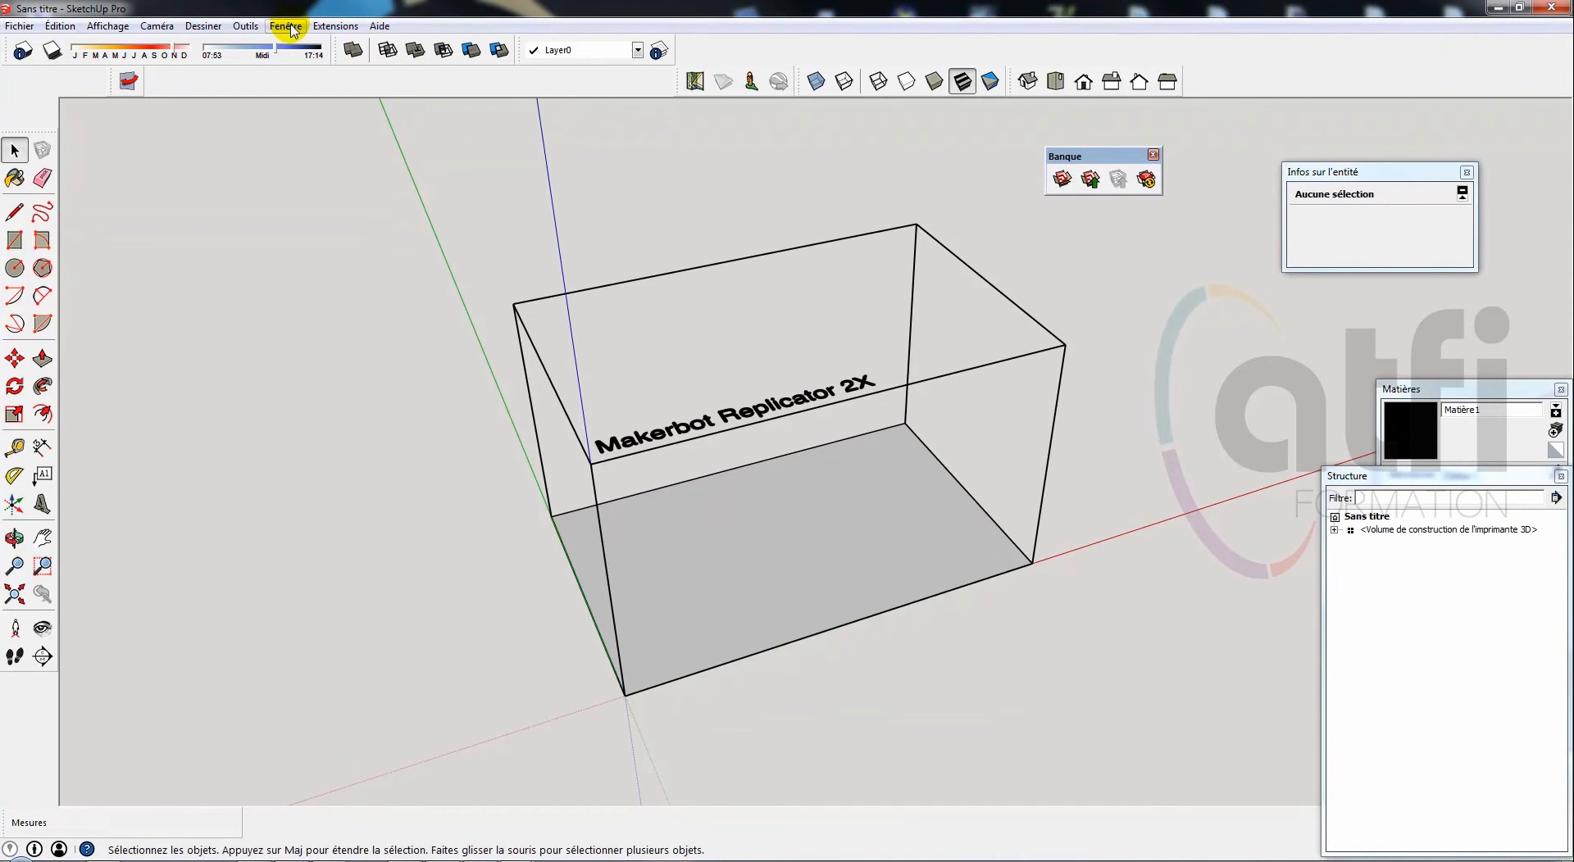
{"action": "left_click", "coordinate": [107, 26]}
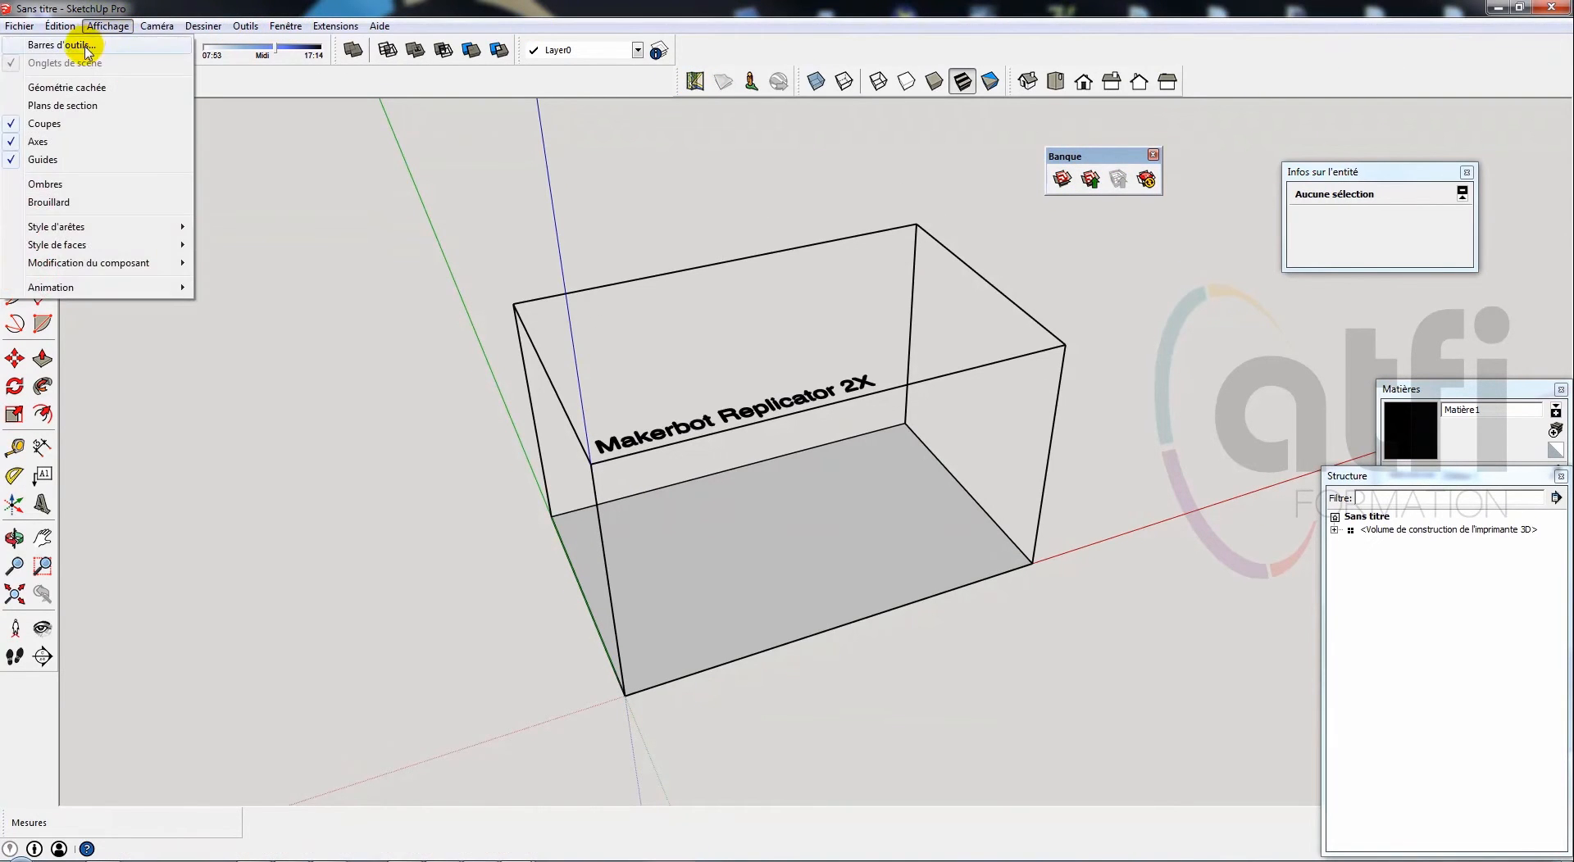
{"action": "left_click", "coordinate": [87, 45]}
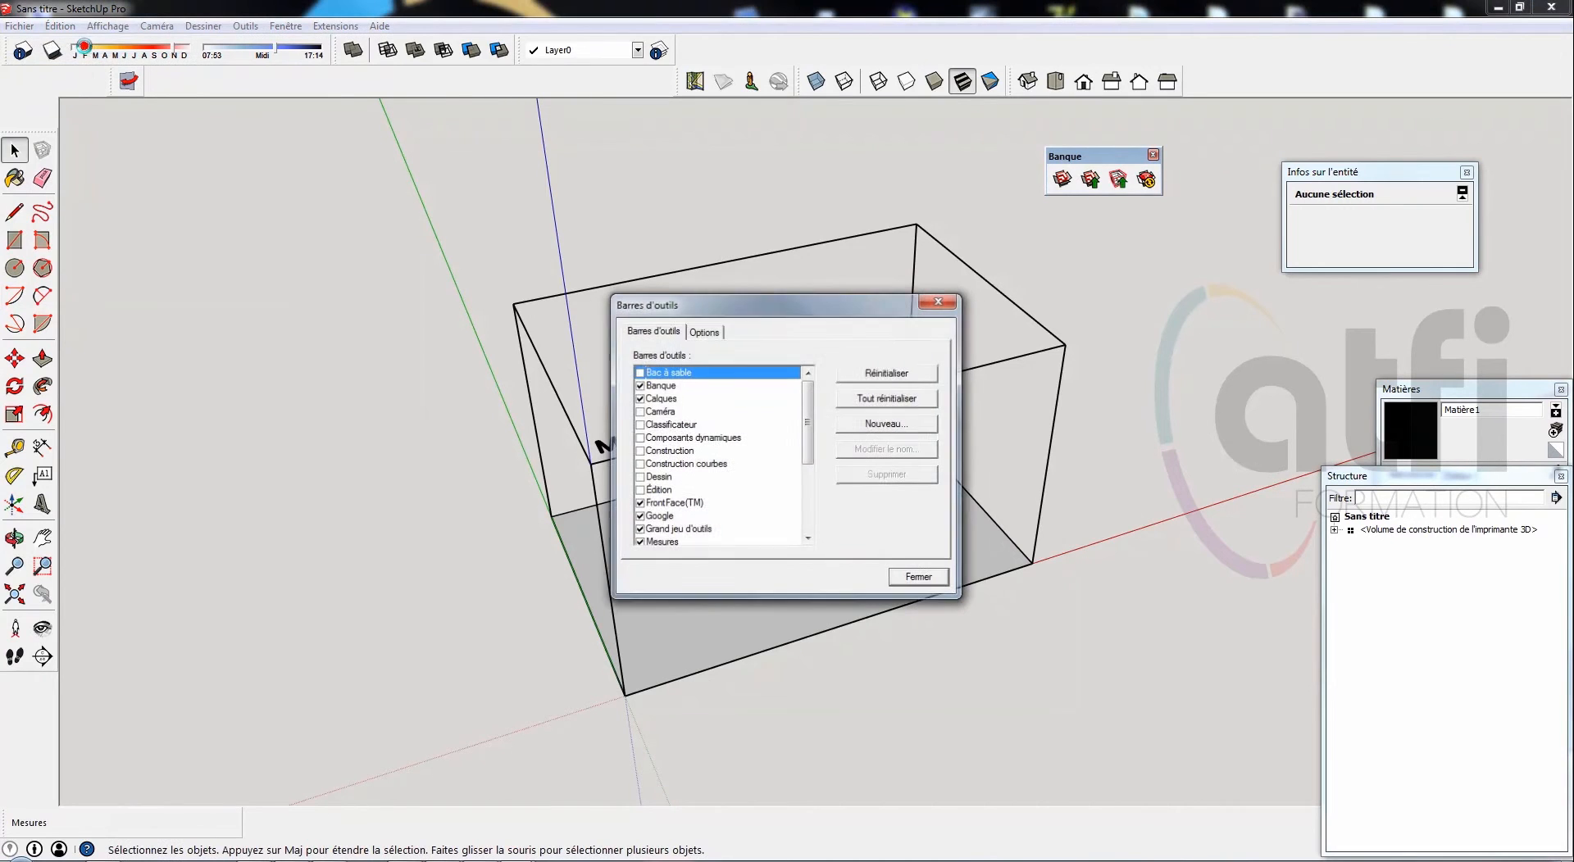
{"action": "left_click", "coordinate": [639, 385]}
{"action": "left_click", "coordinate": [639, 385]}
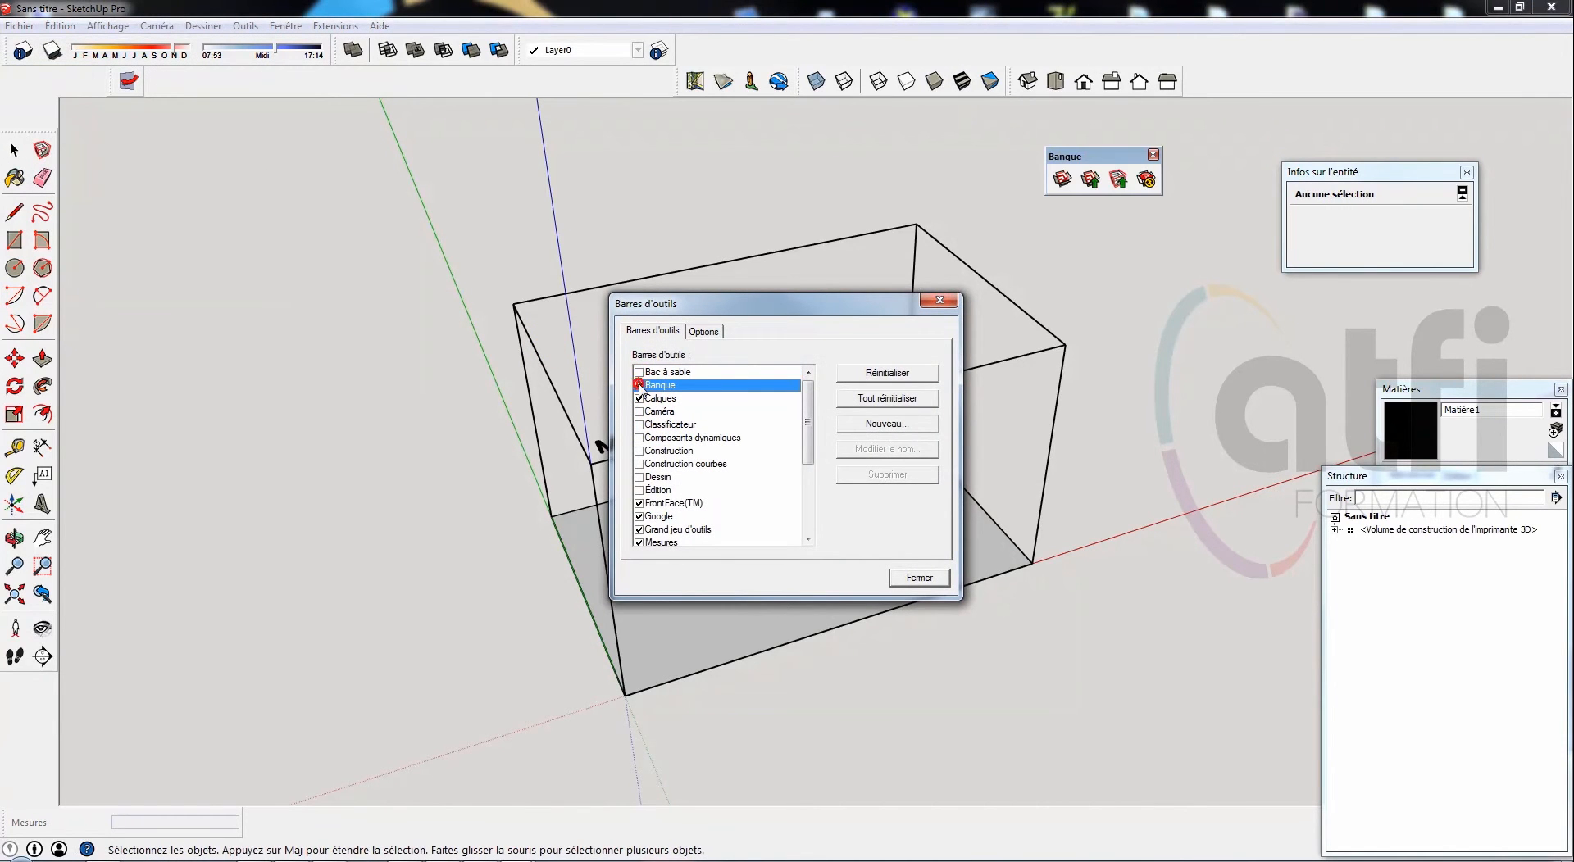
{"action": "left_click", "coordinate": [937, 303]}
{"action": "left_click_drag", "start_coordinate": [1072, 157], "coordinate": [1249, 79]}
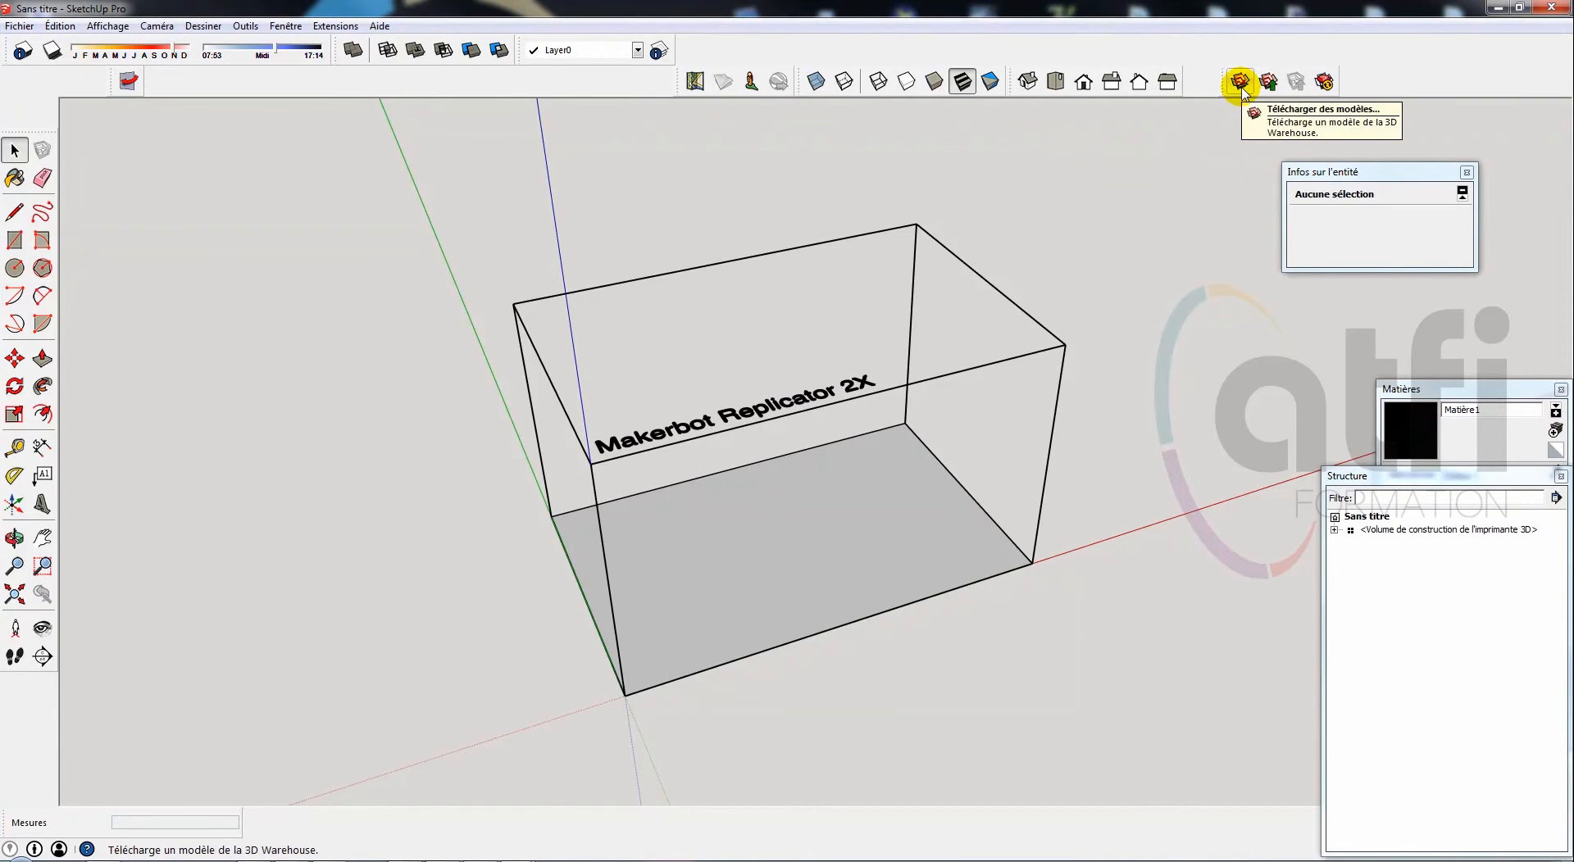
Search the Extension Warehouse for "weld" and open the Weld extension's page
{"action": "left_click", "coordinate": [1324, 77]}
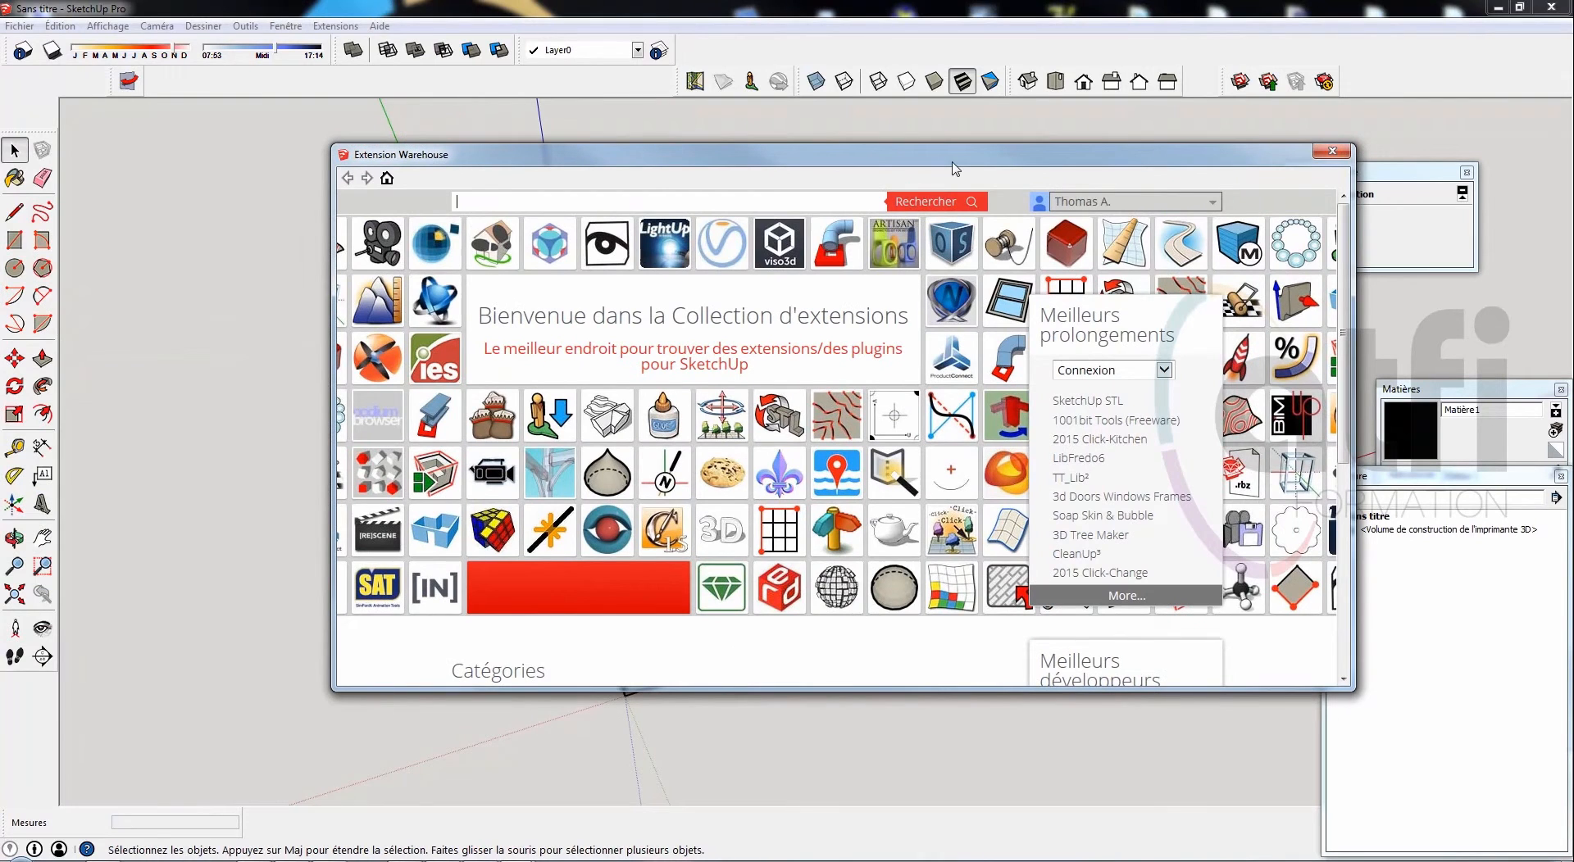
{"action": "left_click", "coordinate": [644, 203]}
{"action": "left_click", "coordinate": [644, 201]}
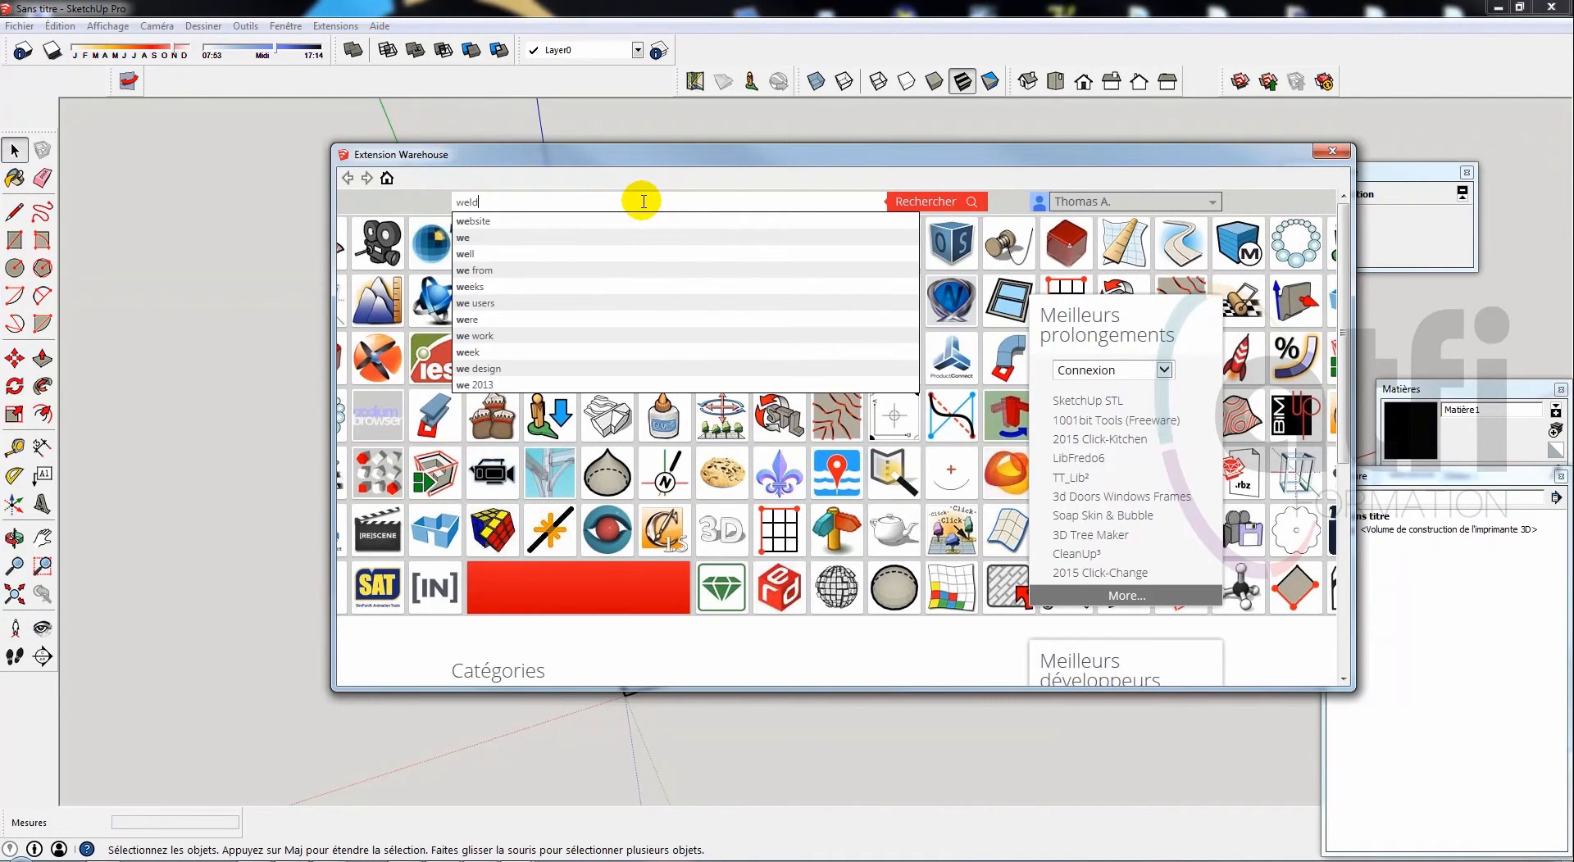
{"action": "left_click", "coordinate": [479, 239]}
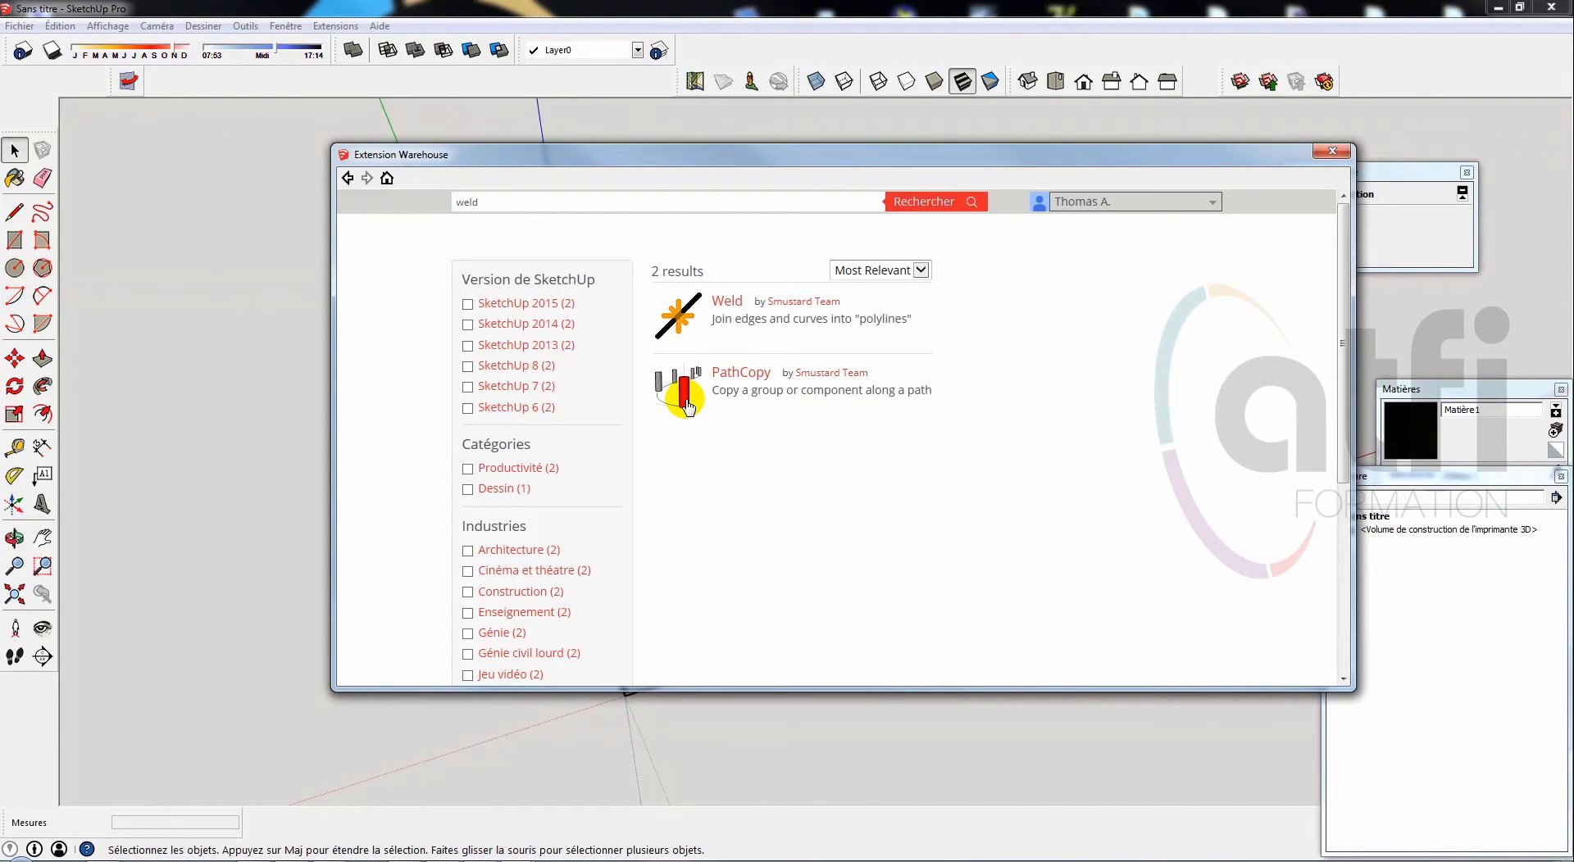
{"action": "left_click", "coordinate": [730, 303]}
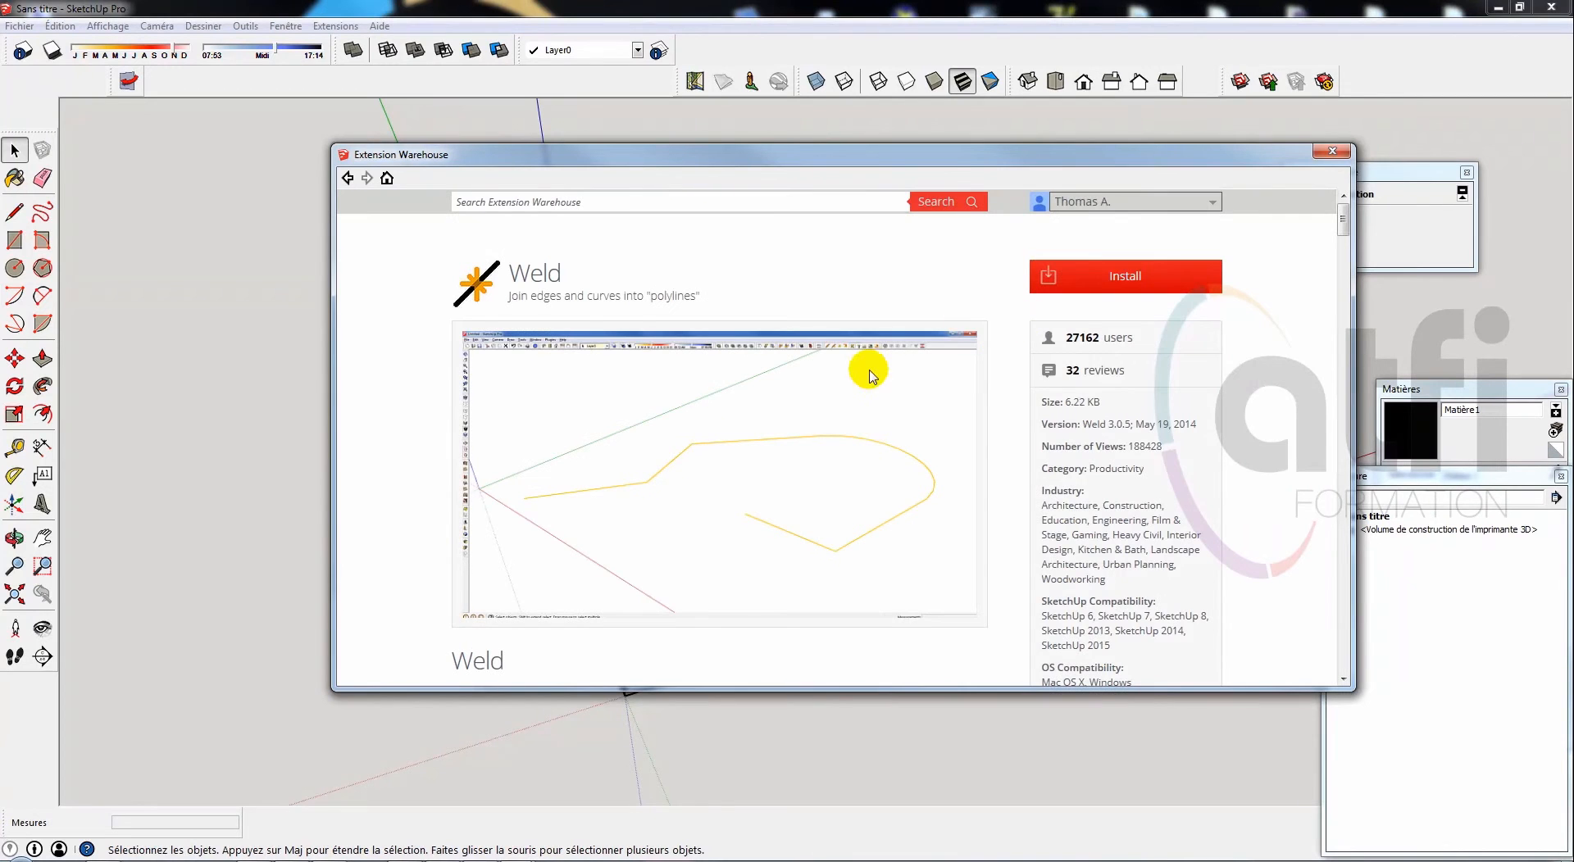
Review the Weld extension's description, install it with file system access allowed, and close the Extension Warehouse
{"action": "scroll", "coordinate": [762, 446], "scroll_direction": "down", "scroll_amount": 5}
{"action": "scroll", "coordinate": [721, 455], "scroll_direction": "down", "scroll_amount": 2}
{"action": "scroll", "coordinate": [628, 439], "scroll_direction": "up", "scroll_amount": 4}
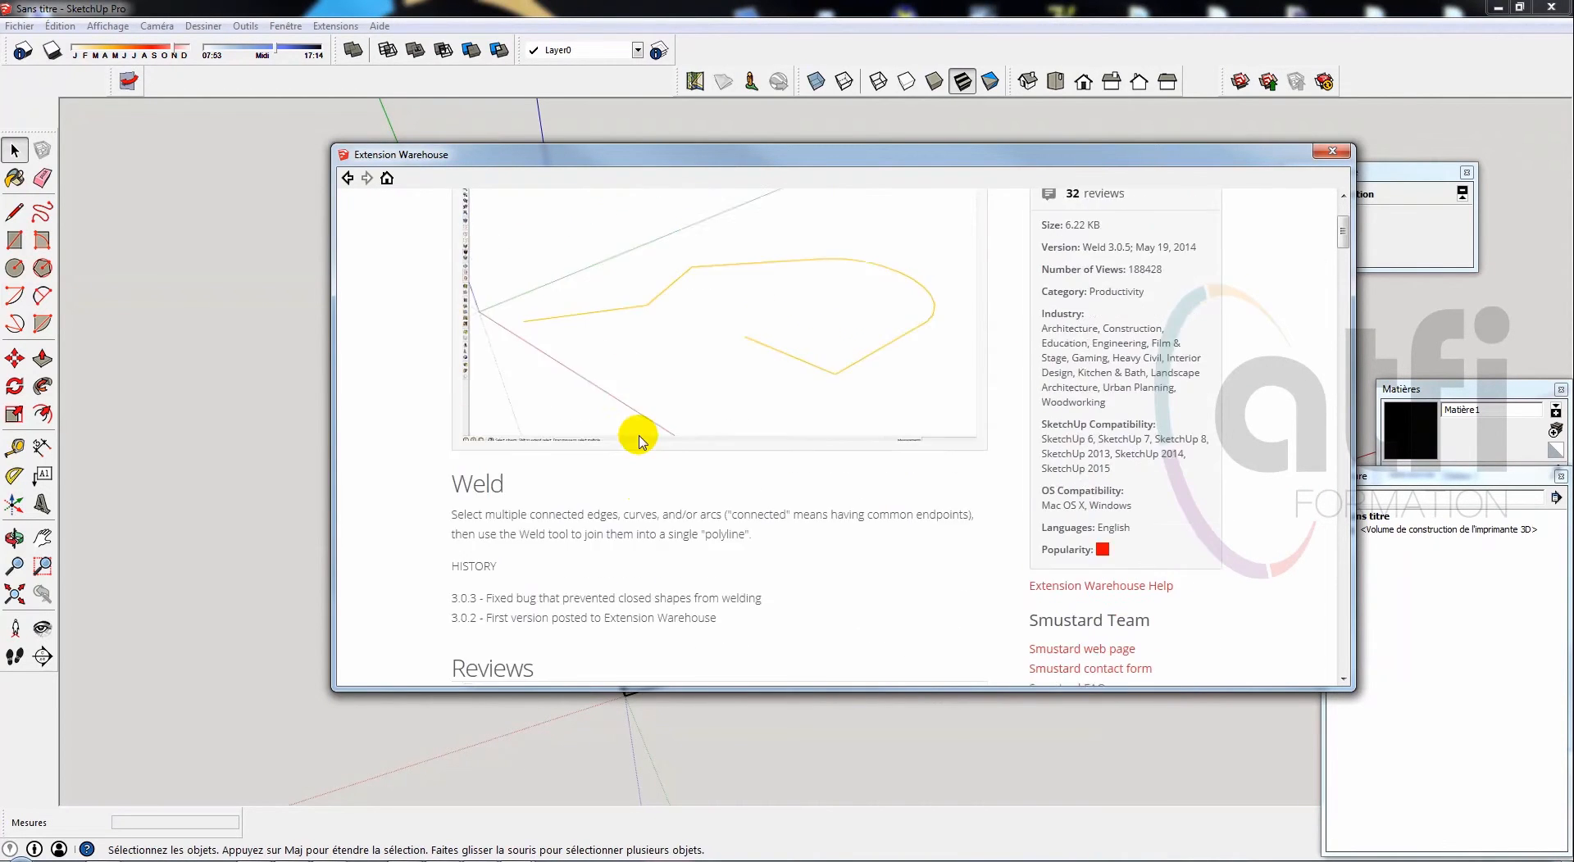
{"action": "scroll", "coordinate": [638, 440], "scroll_direction": "up", "scroll_amount": 3}
{"action": "left_click", "coordinate": [1135, 278]}
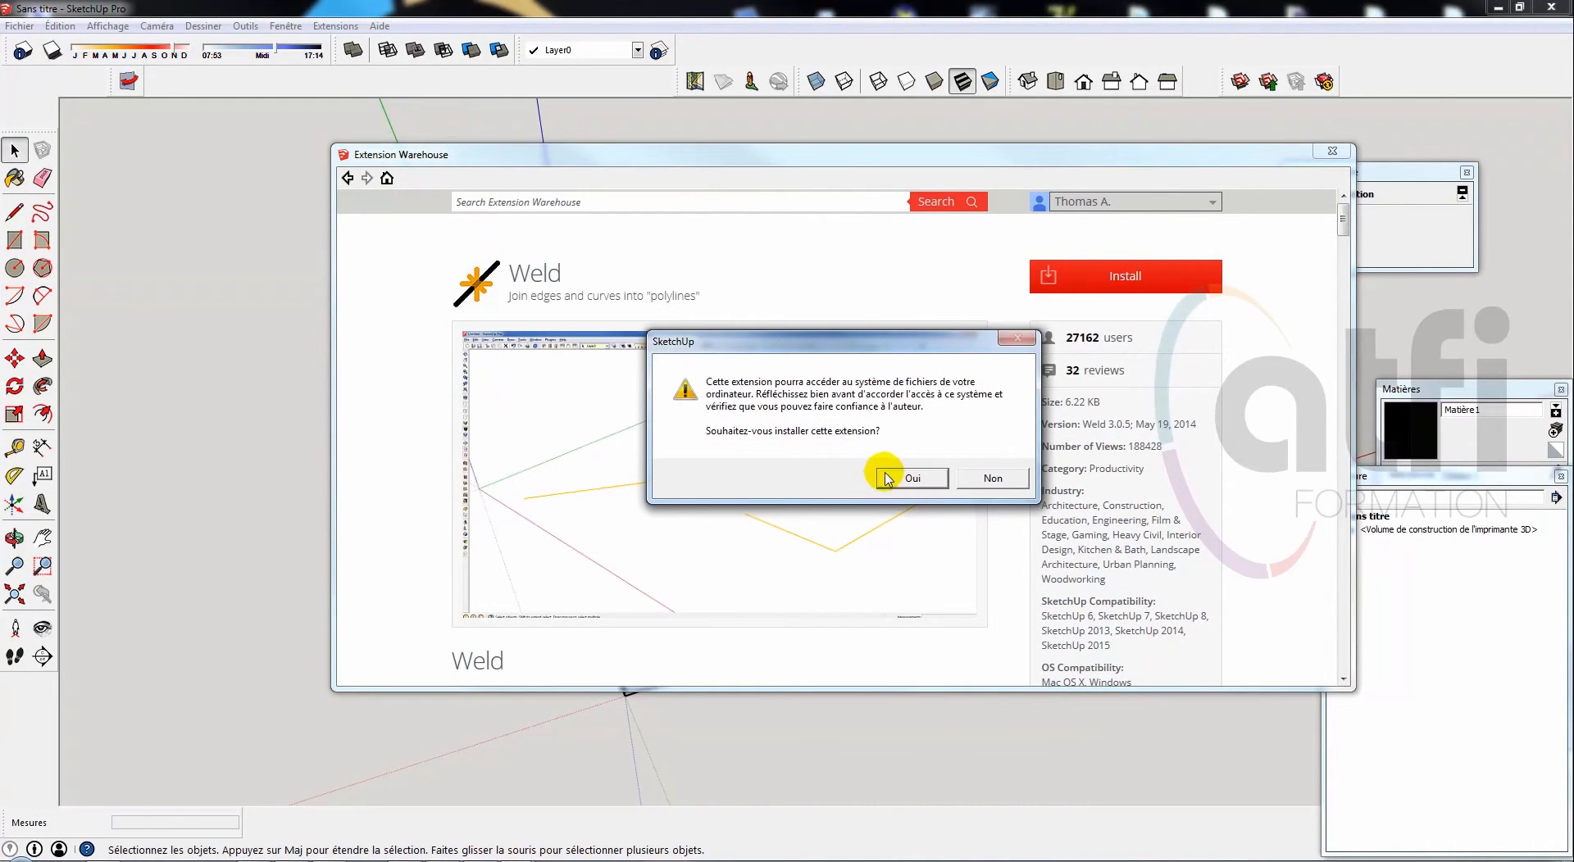
{"action": "left_click", "coordinate": [915, 478]}
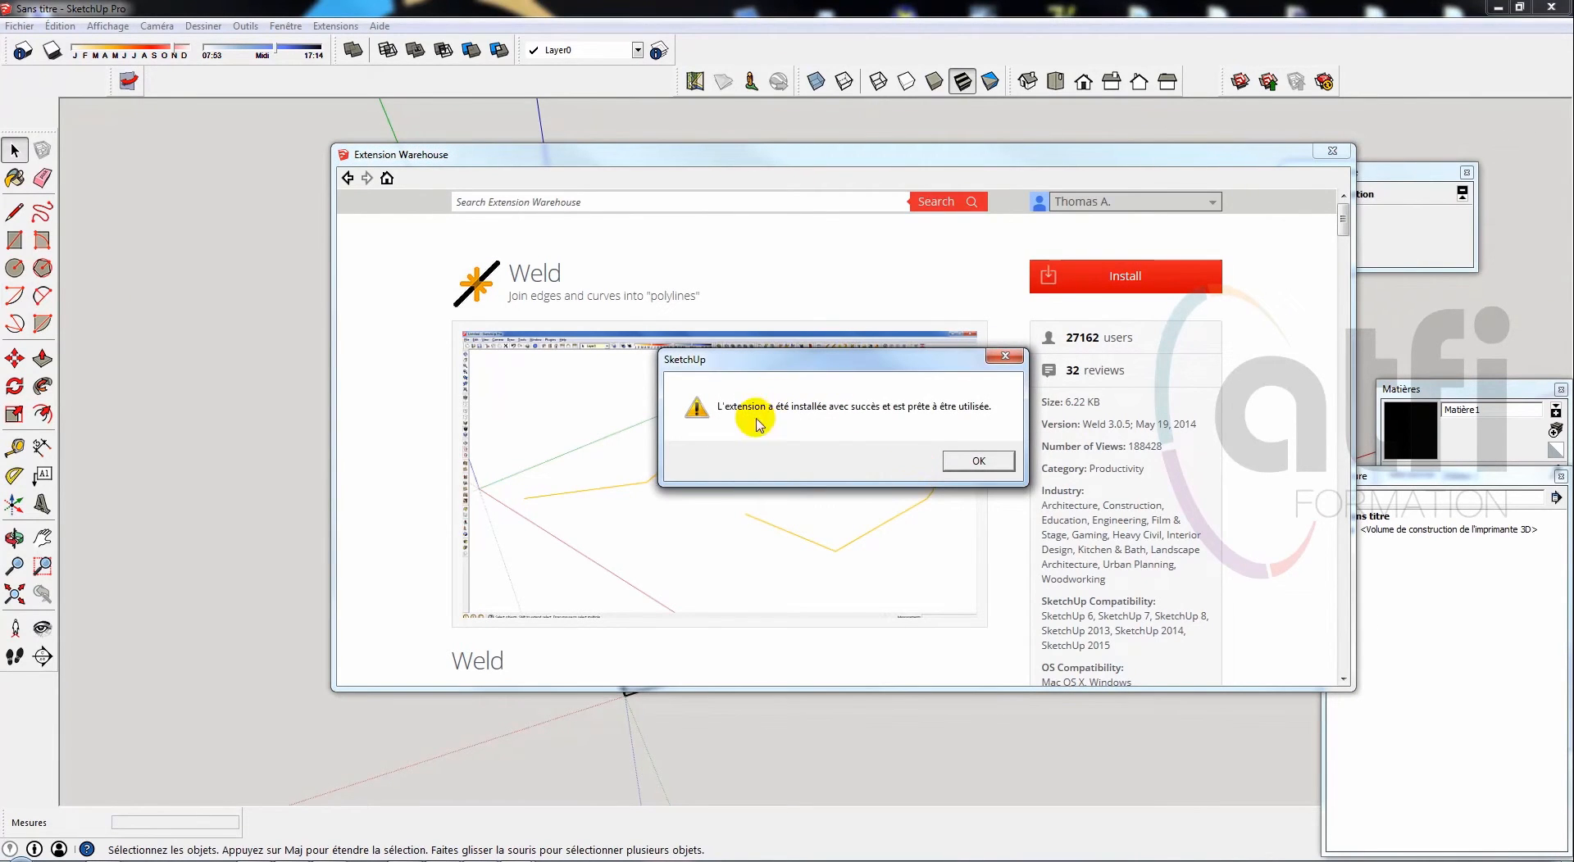
{"action": "left_click", "coordinate": [975, 462]}
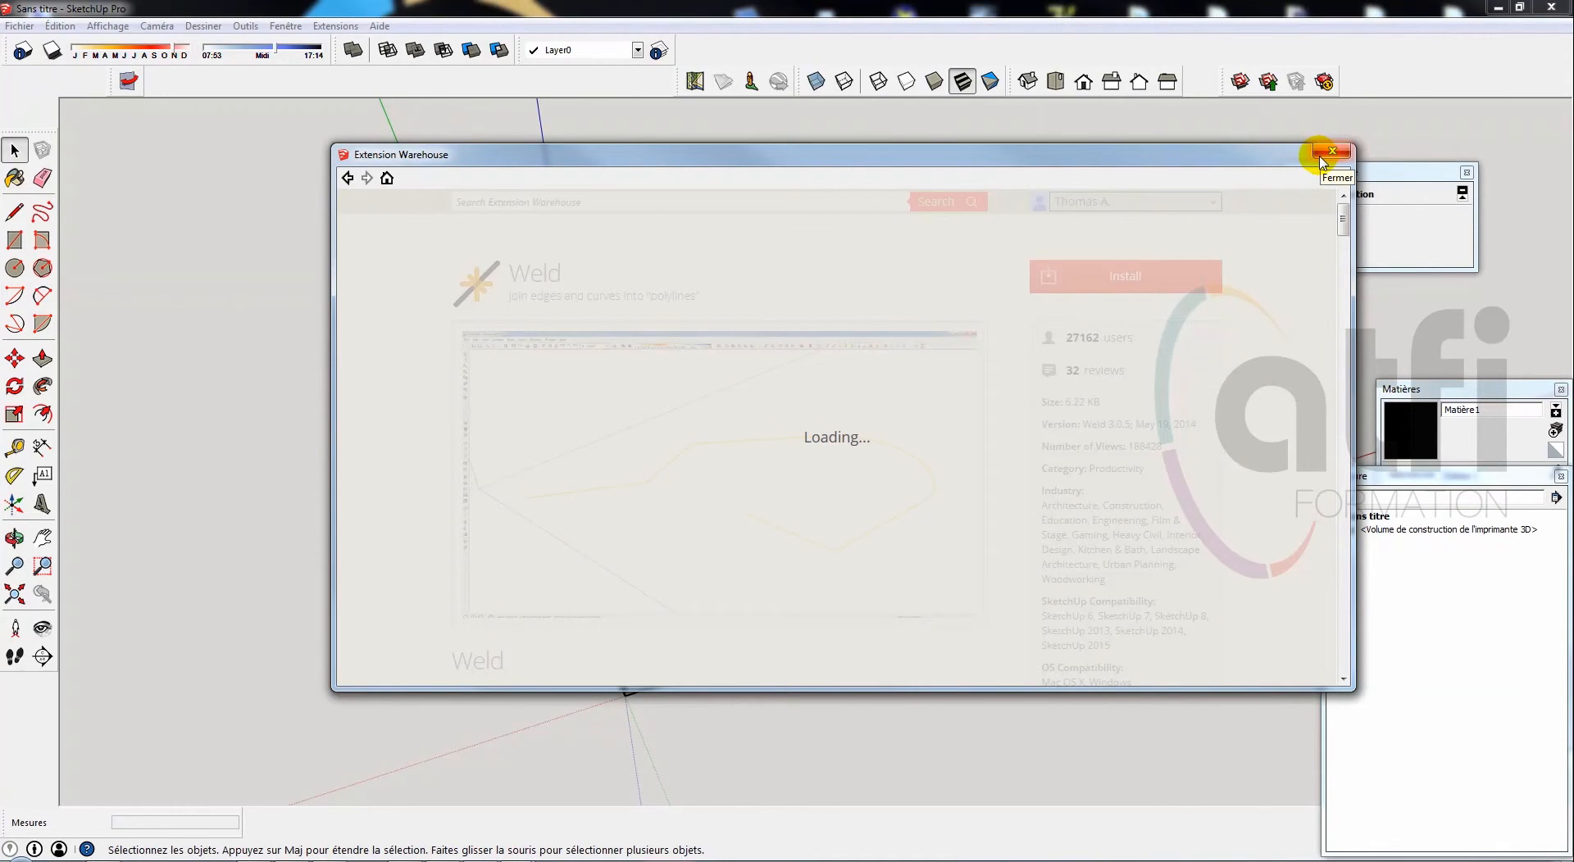
{"action": "mouse_move", "coordinate": [1255, 152]}
{"action": "left_mouse_down"}
{"action": "mouse_move", "coordinate": [347, 200]}
{"action": "mouse_move", "coordinate": [0, 197]}
{"action": "left_mouse_up"}
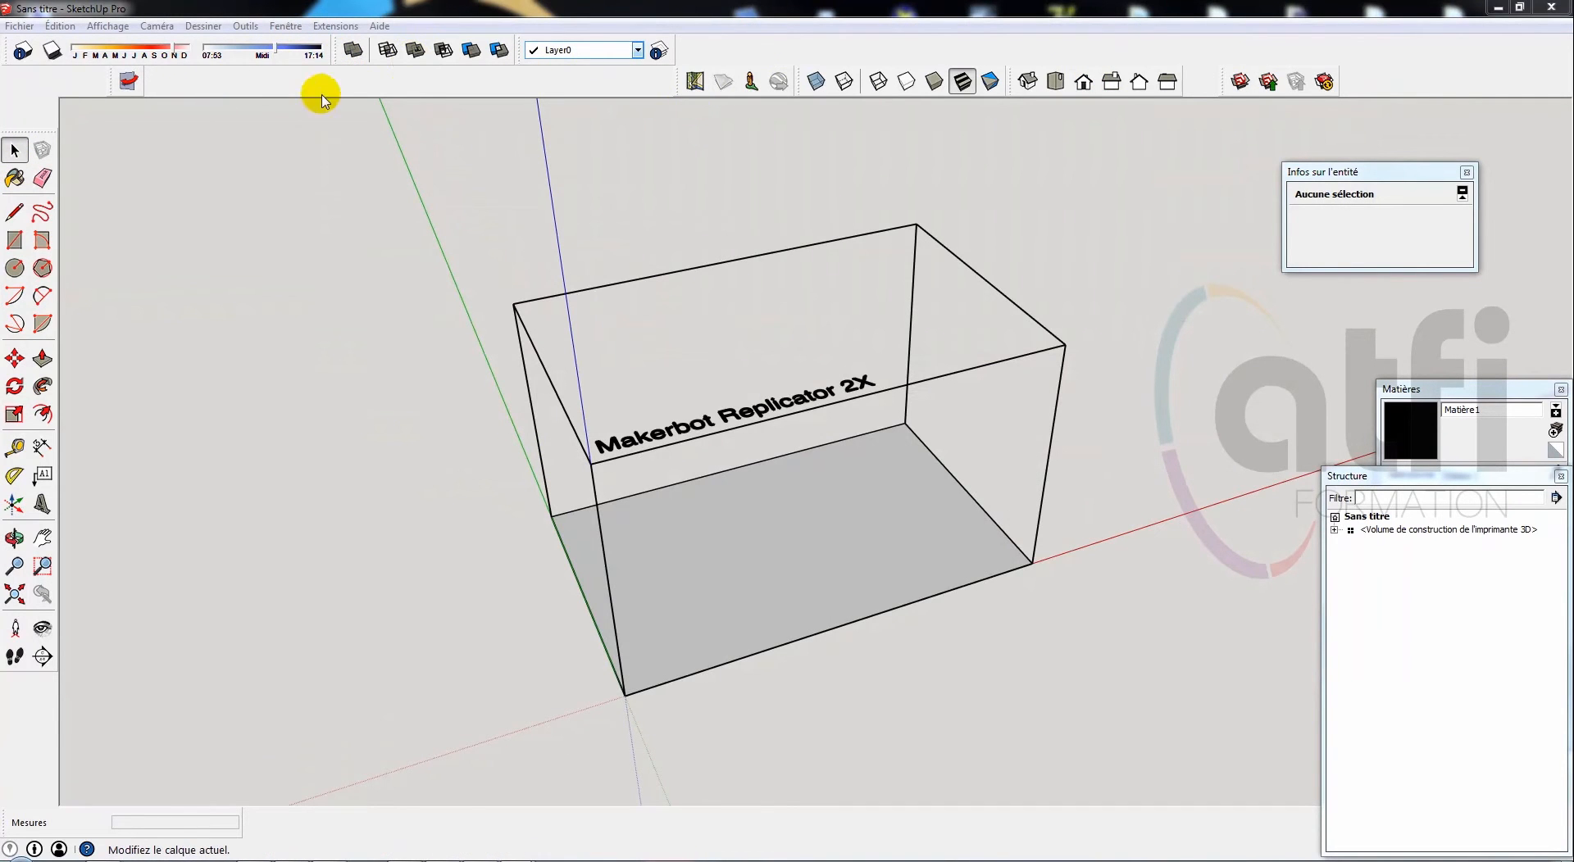
Show the Smustard toolbar and dock it next to the FrontFace toolbar
{"action": "left_click", "coordinate": [107, 26]}
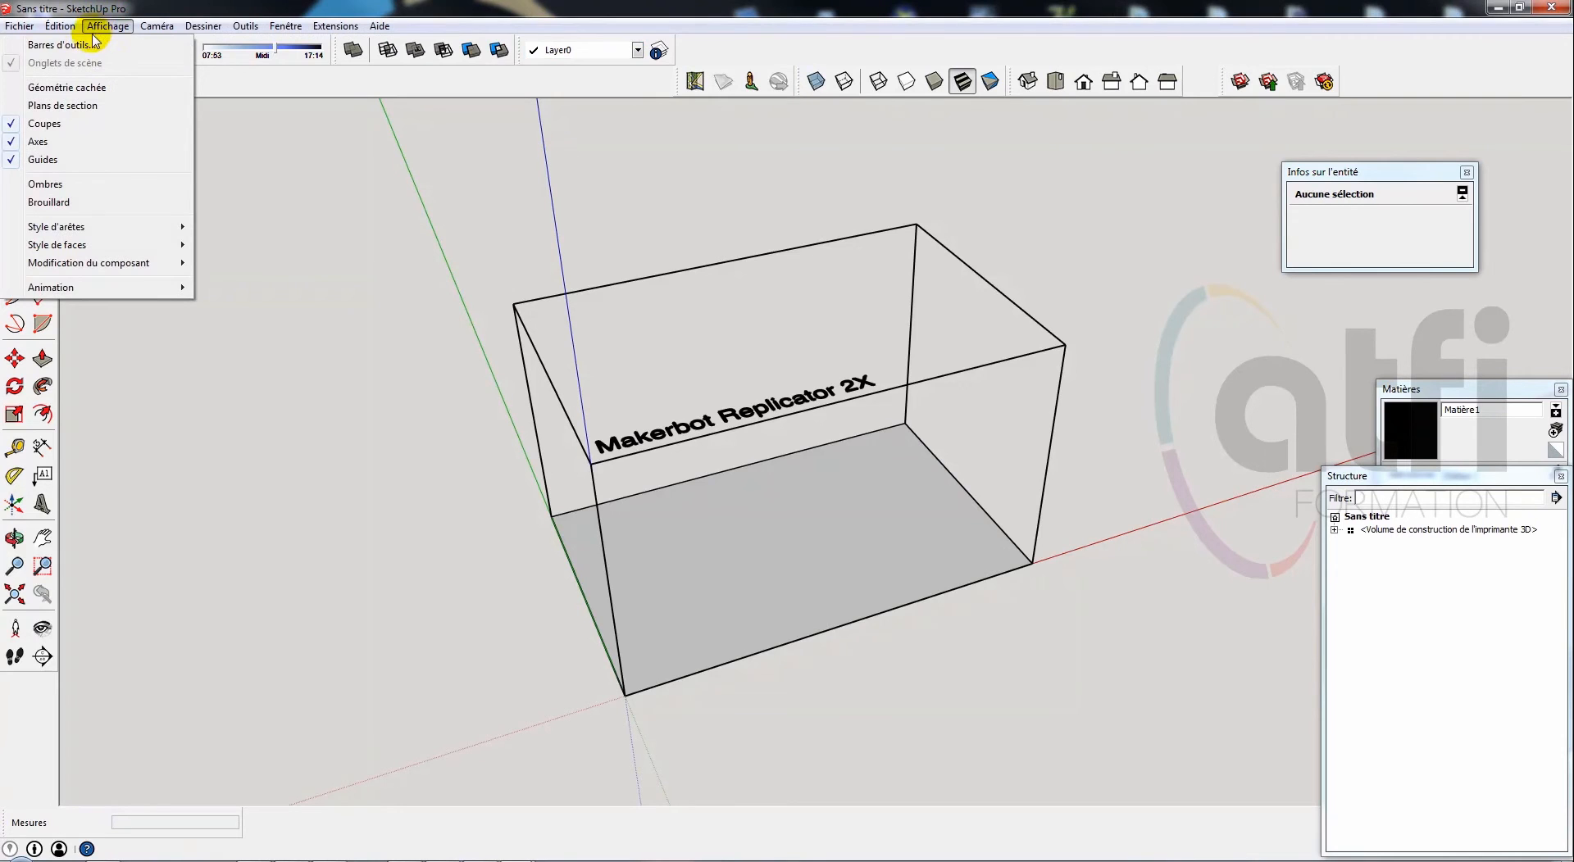
{"action": "left_click", "coordinate": [78, 45]}
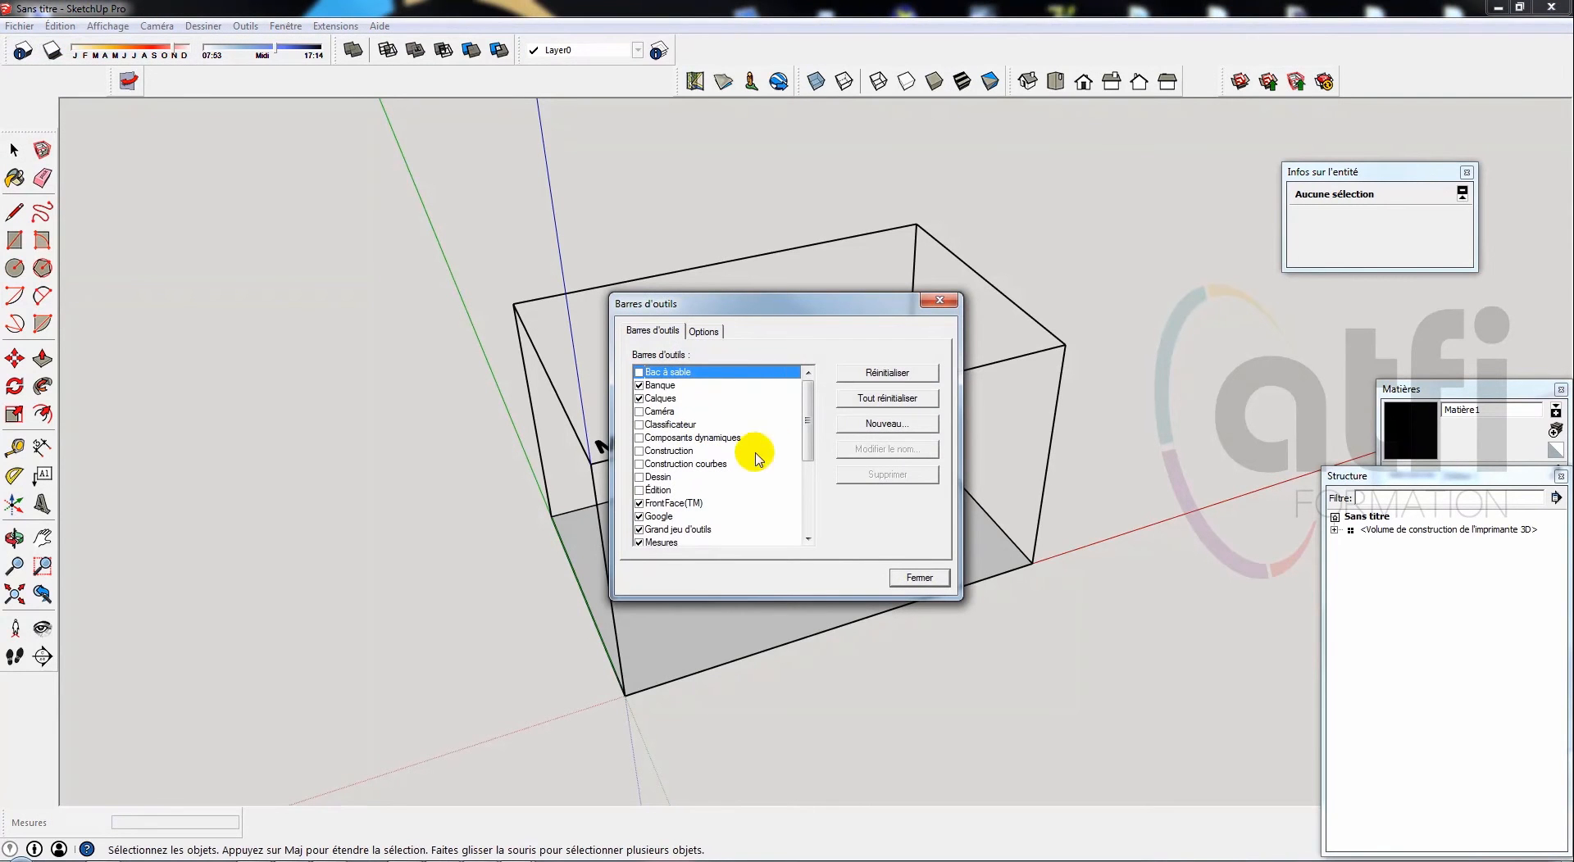
{"action": "left_click_drag", "start_coordinate": [805, 423], "coordinate": [799, 486]}
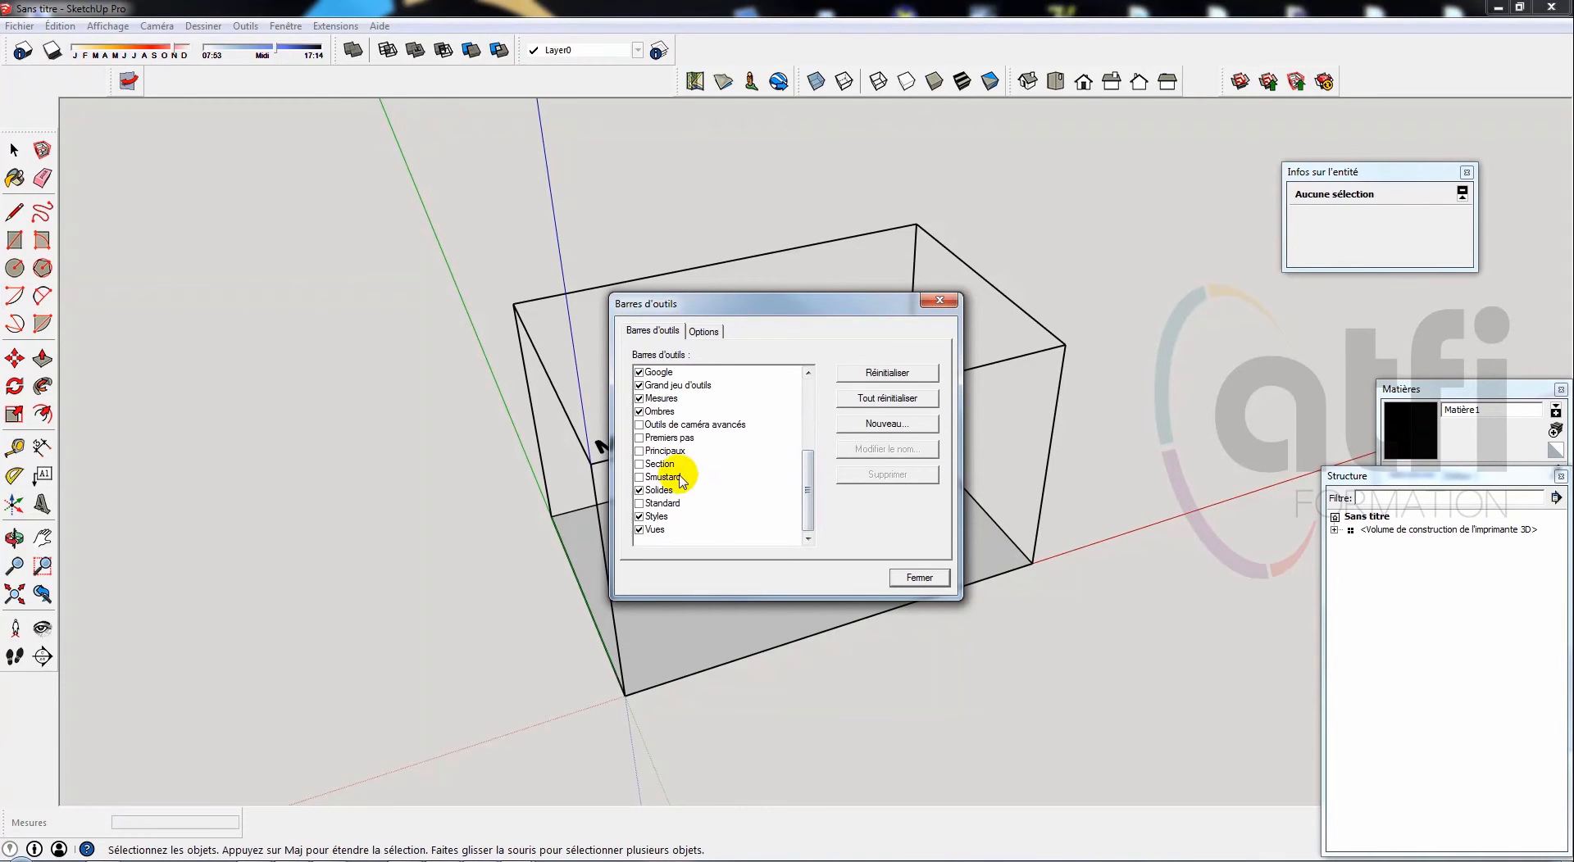
{"action": "left_click", "coordinate": [638, 477]}
{"action": "left_click", "coordinate": [637, 476]}
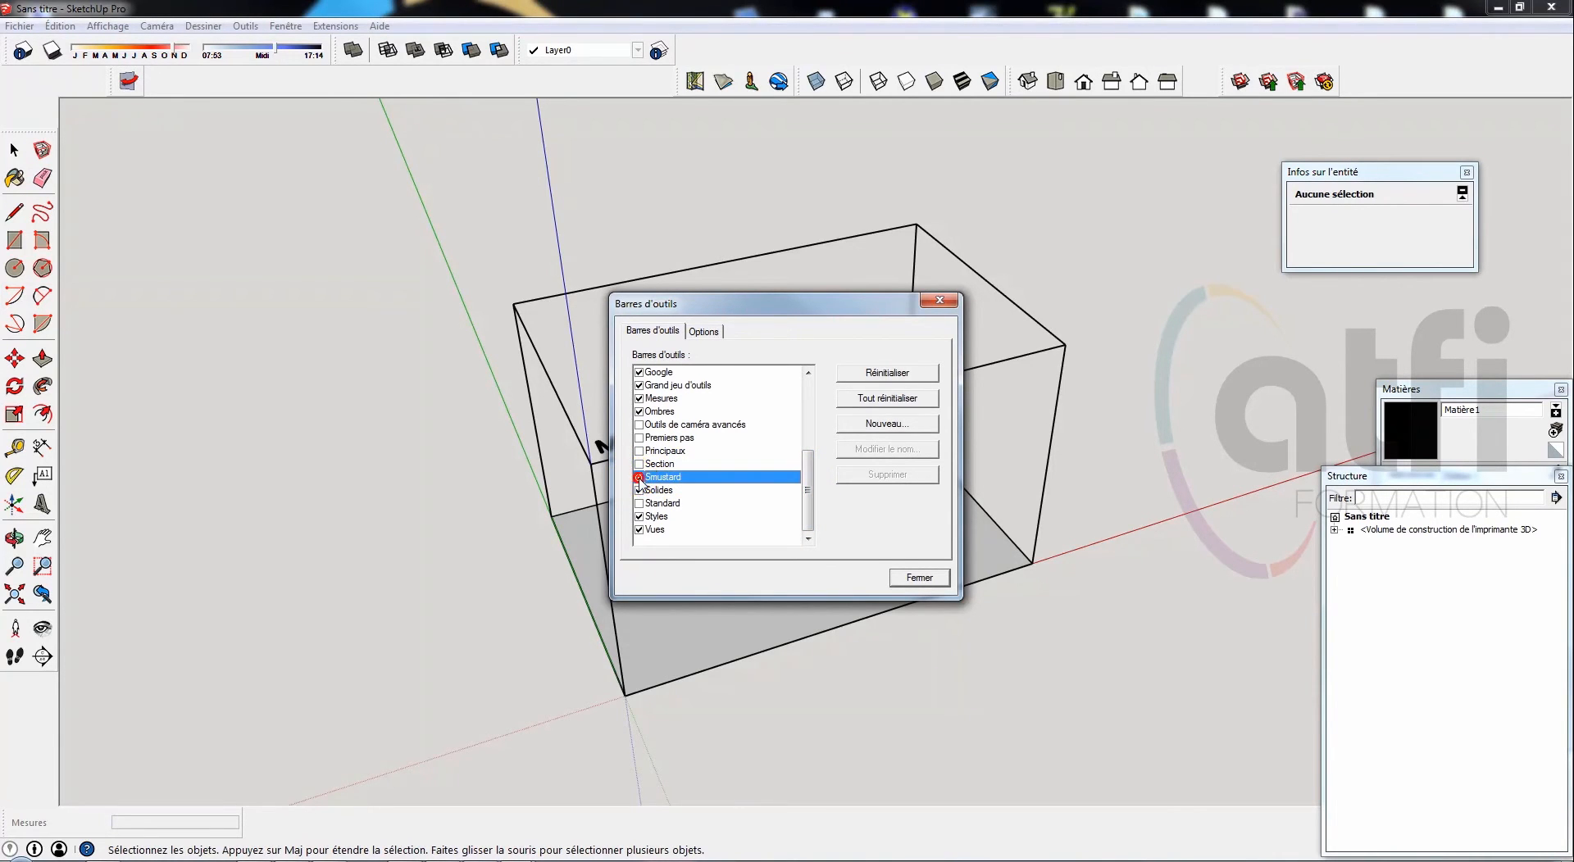
{"action": "left_click", "coordinate": [638, 477]}
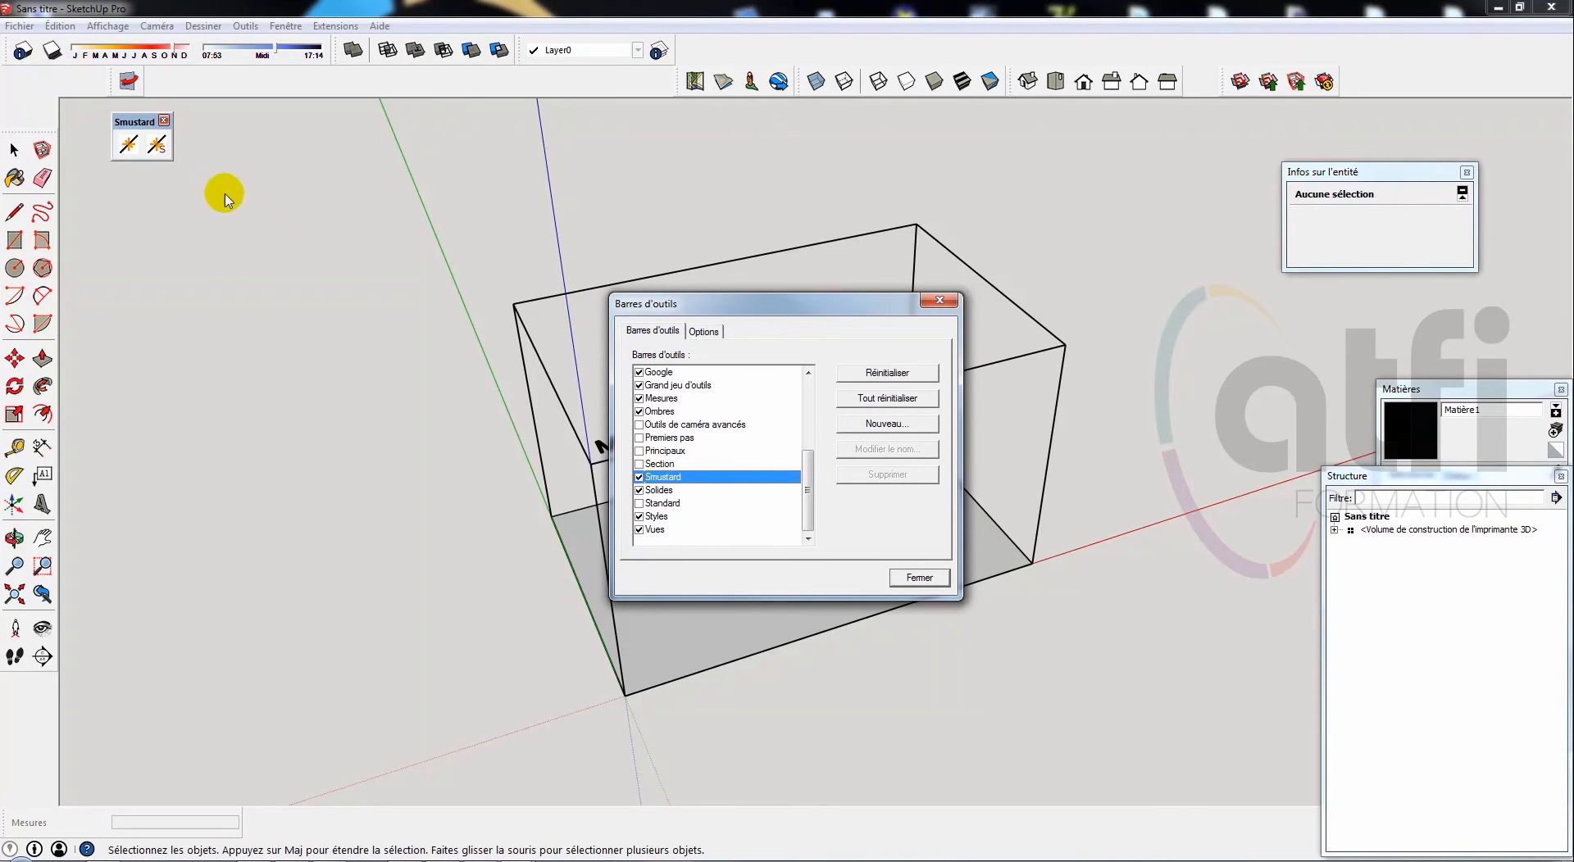
{"action": "left_click", "coordinate": [918, 578]}
{"action": "left_click_drag", "start_coordinate": [135, 121], "coordinate": [167, 82]}
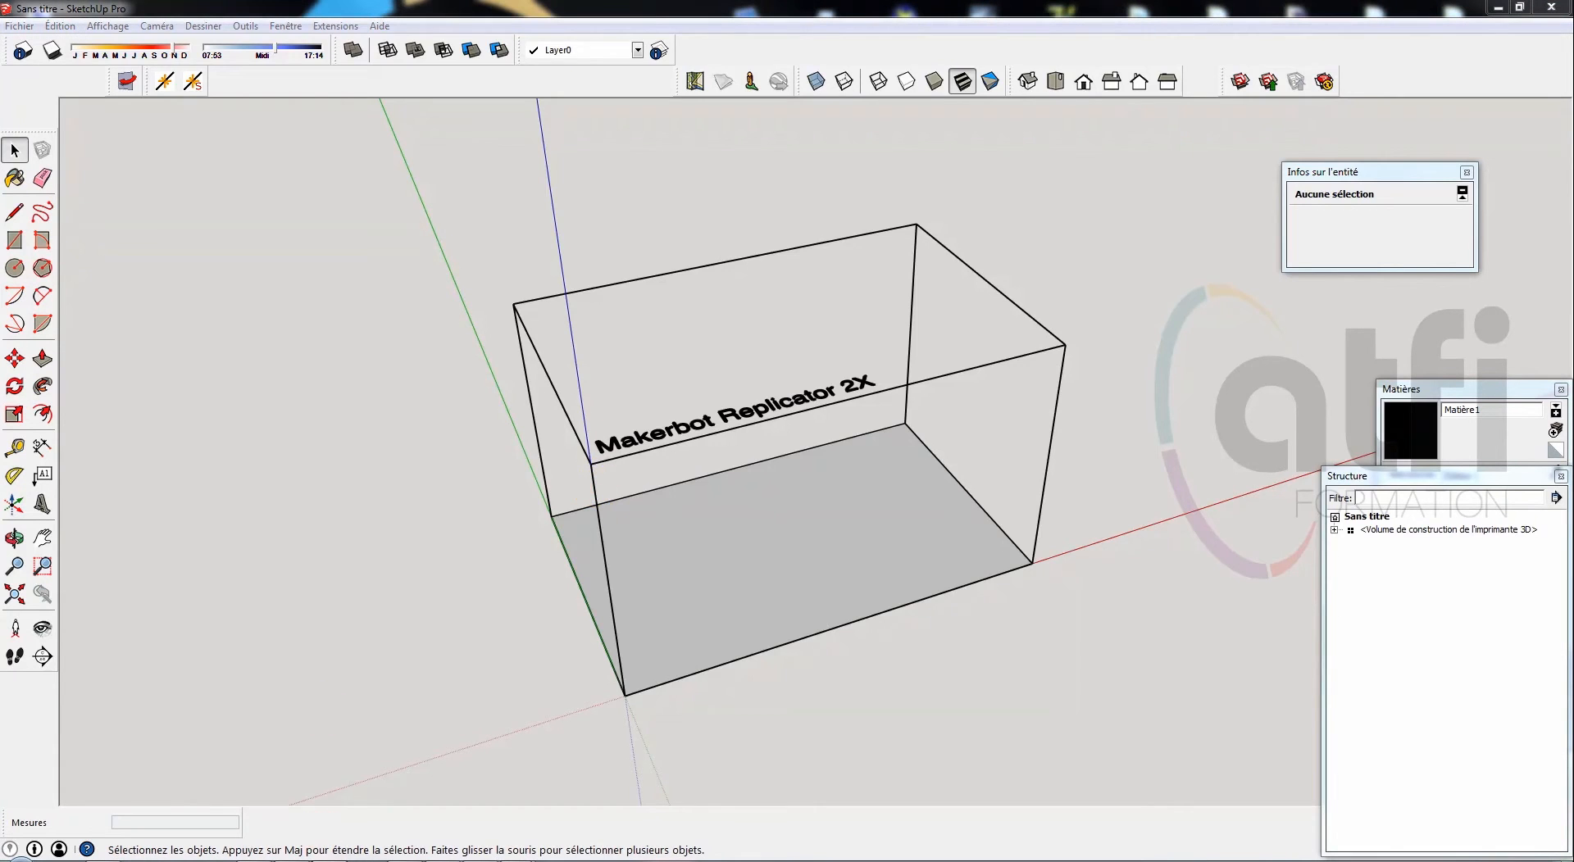
Switch to Chrome and open the arch-image.com "front face" search results page from the browsing history
{"action": "key", "text": "alt+Tab"}
{"action": "left_click", "coordinate": [1406, 93]}
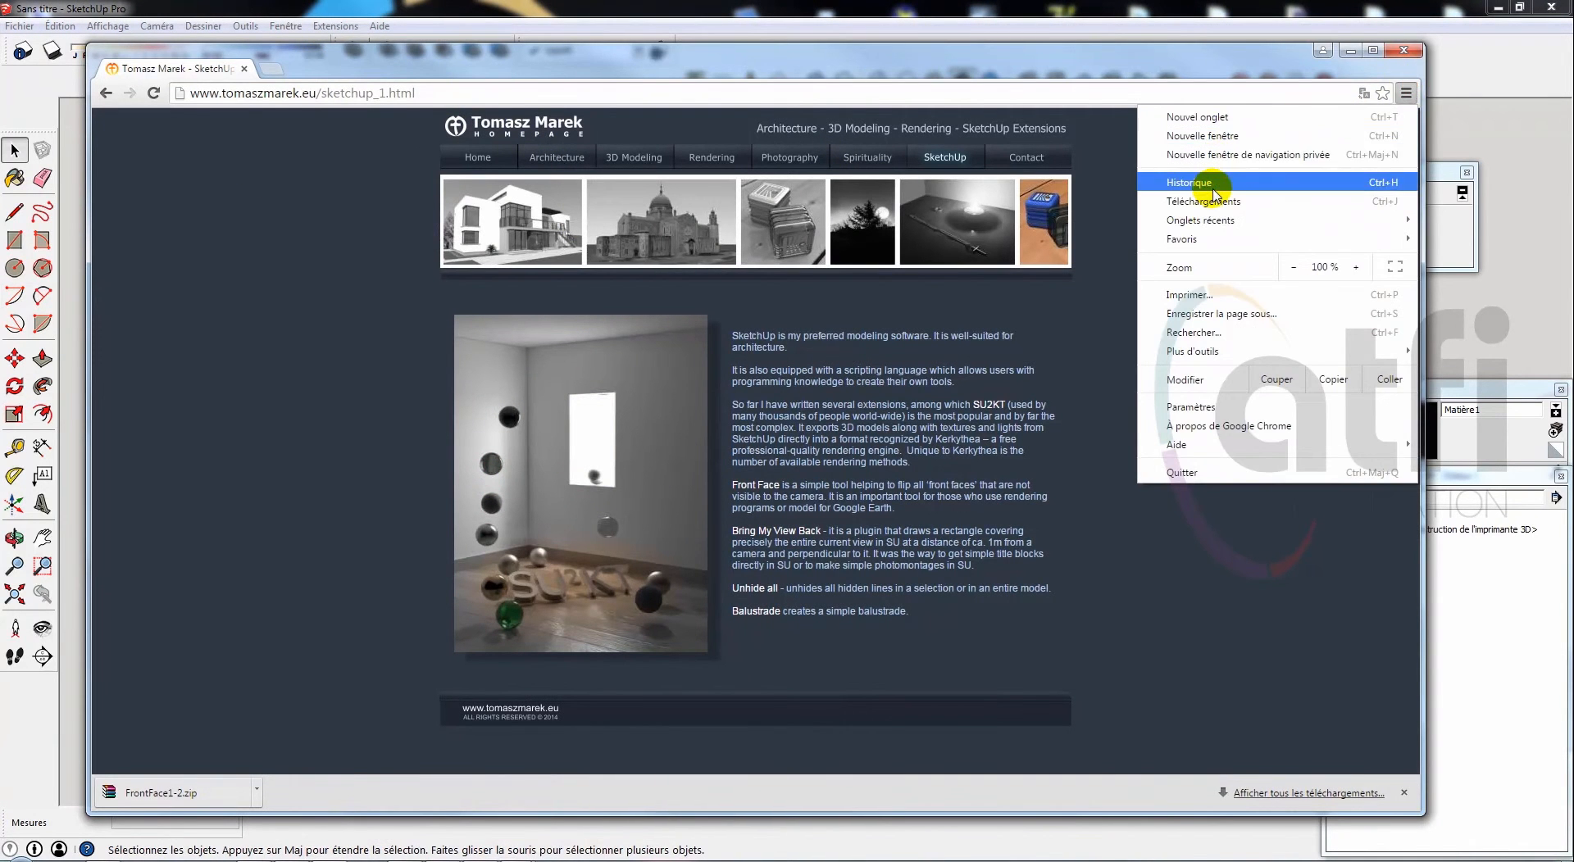
{"action": "left_click", "coordinate": [1214, 194]}
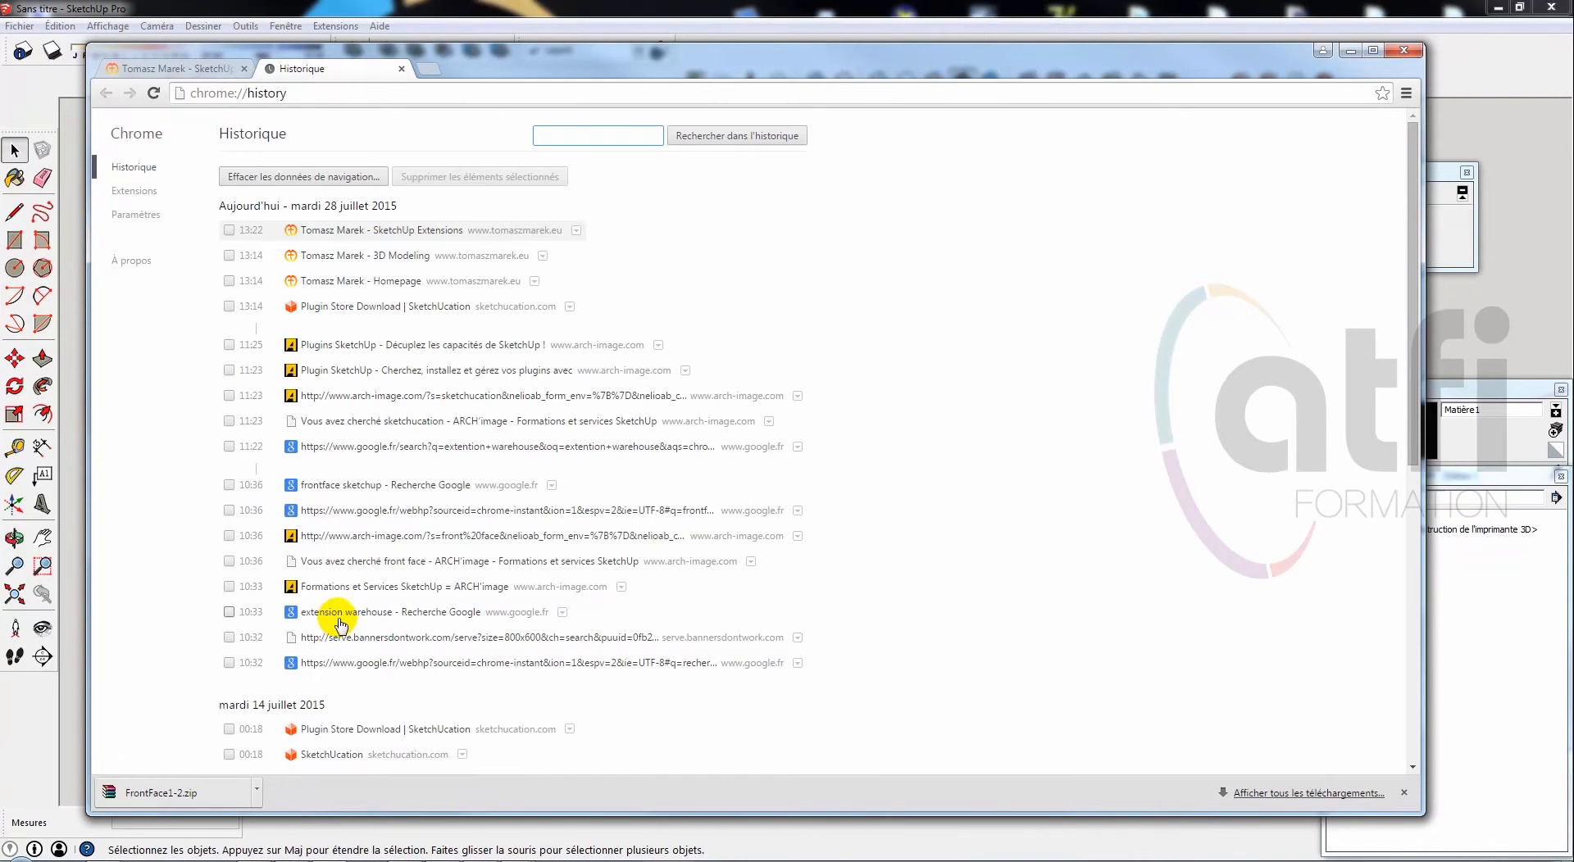
{"action": "left_click", "coordinate": [350, 537]}
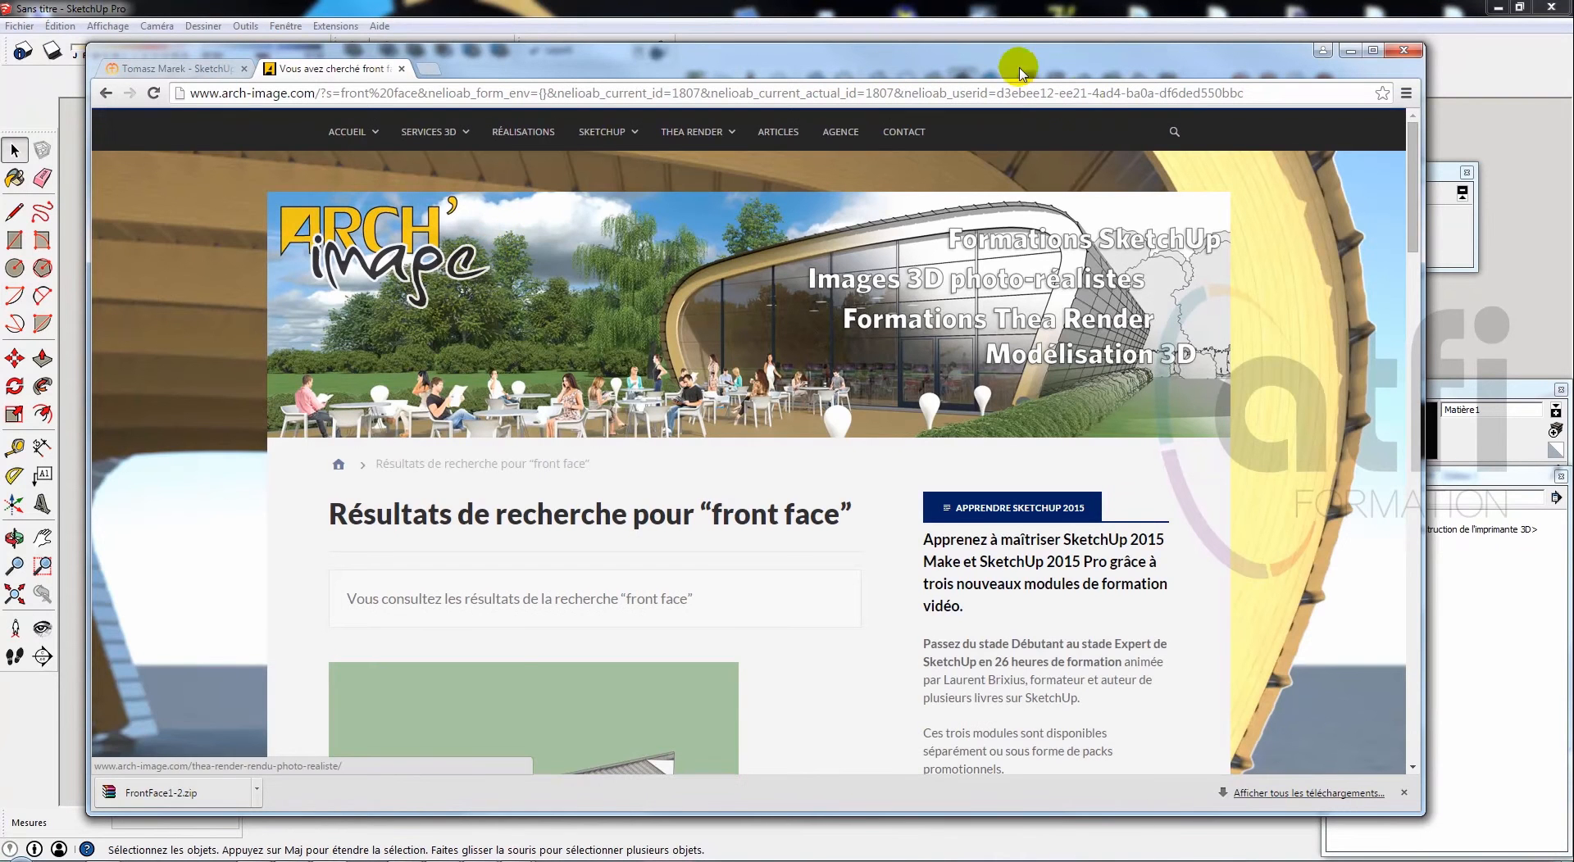
Search the ARCH'image site for "sketchucation" and bring the Sketchucation Tools article into view in the results
{"action": "left_click", "coordinate": [1174, 137]}
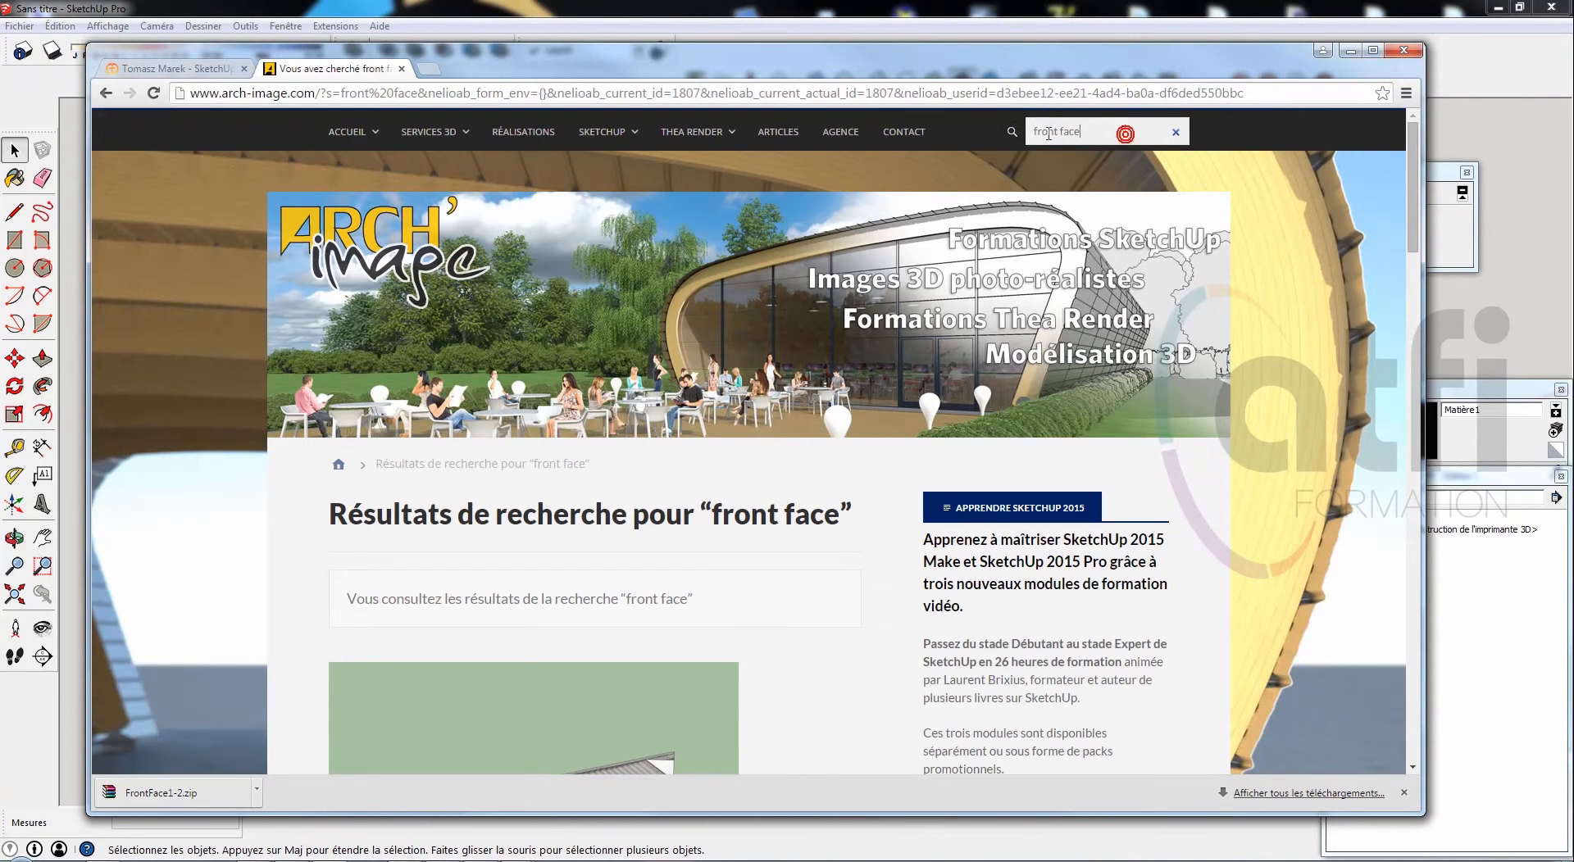
{"action": "type", "text": "t"}
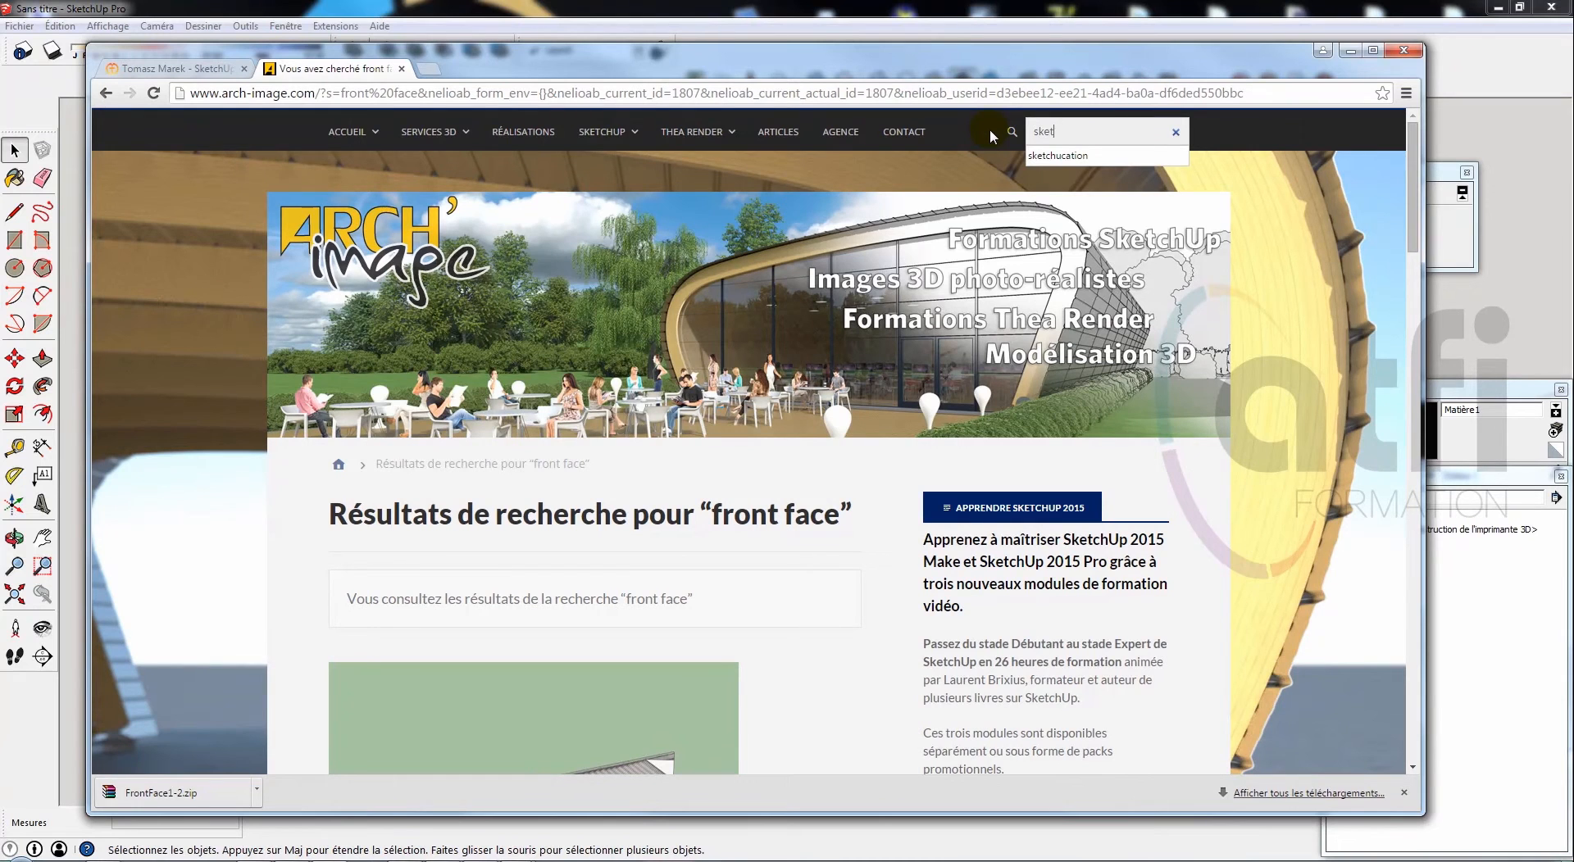
{"action": "type", "text": "chucation"}
{"action": "key", "text": "Return"}
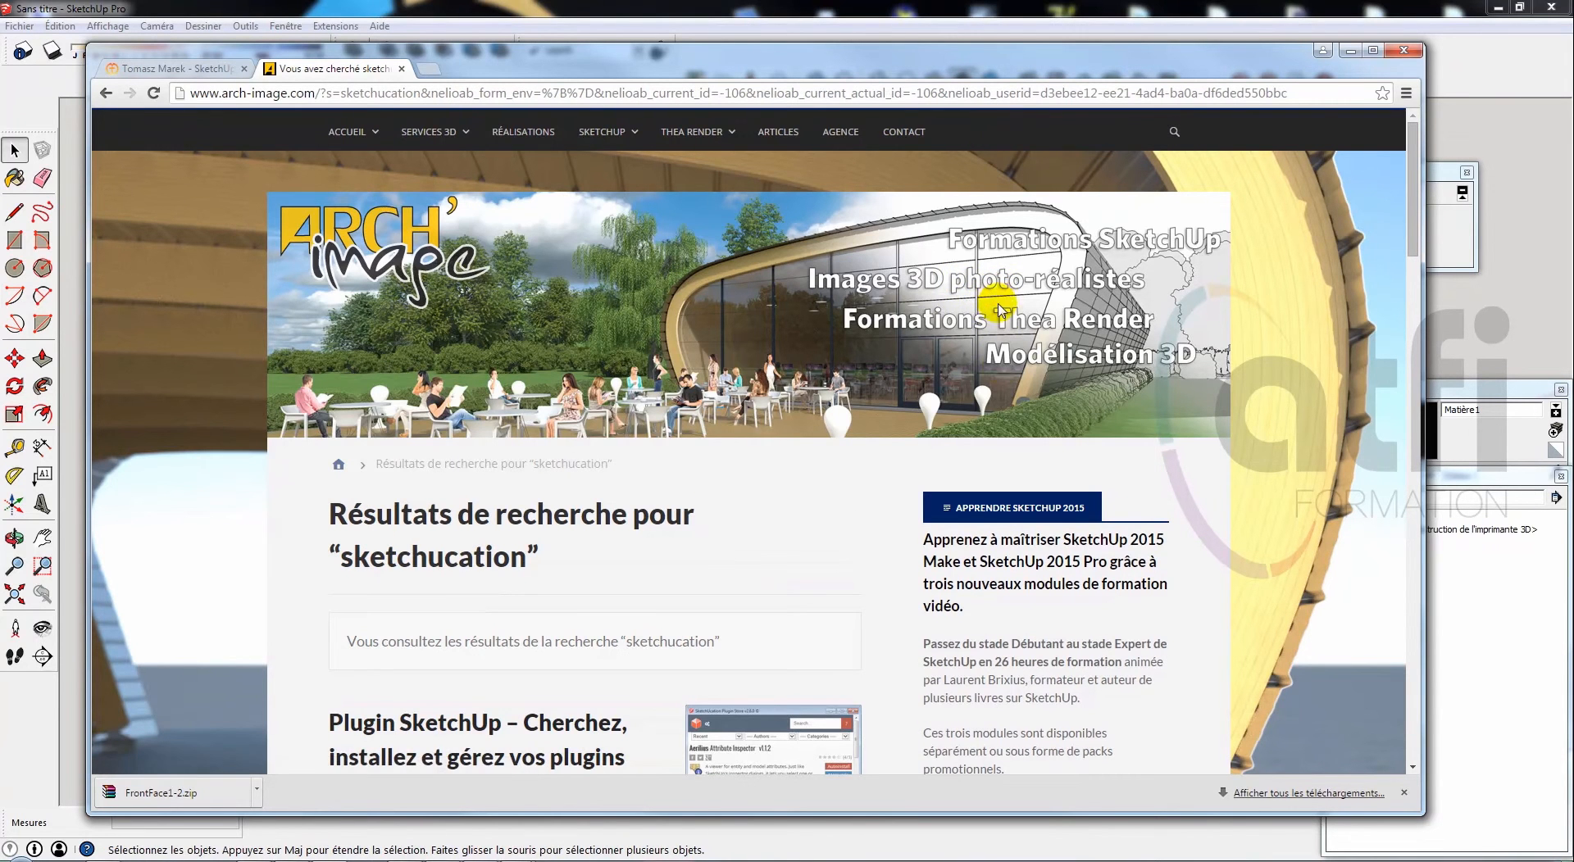
{"action": "scroll", "coordinate": [610, 514], "scroll_direction": "down", "scroll_amount": 4}
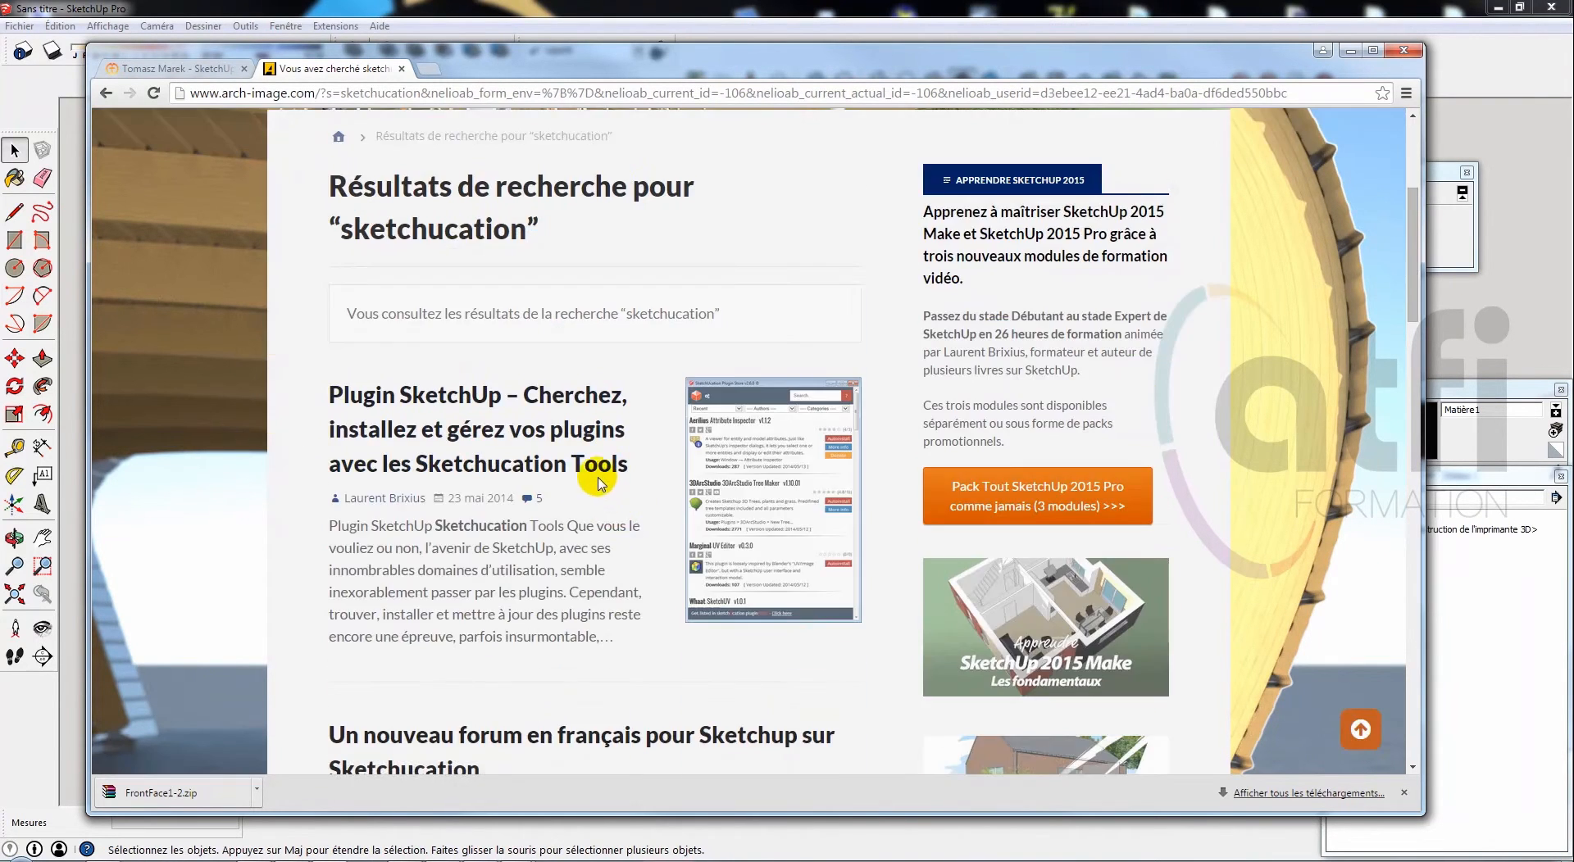
Look through the "sketchucation" search results and open the article about the Sketchucation Tools
{"action": "scroll", "coordinate": [590, 472], "scroll_direction": "down", "scroll_amount": 10}
{"action": "scroll", "coordinate": [578, 463], "scroll_direction": "down", "scroll_amount": 10}
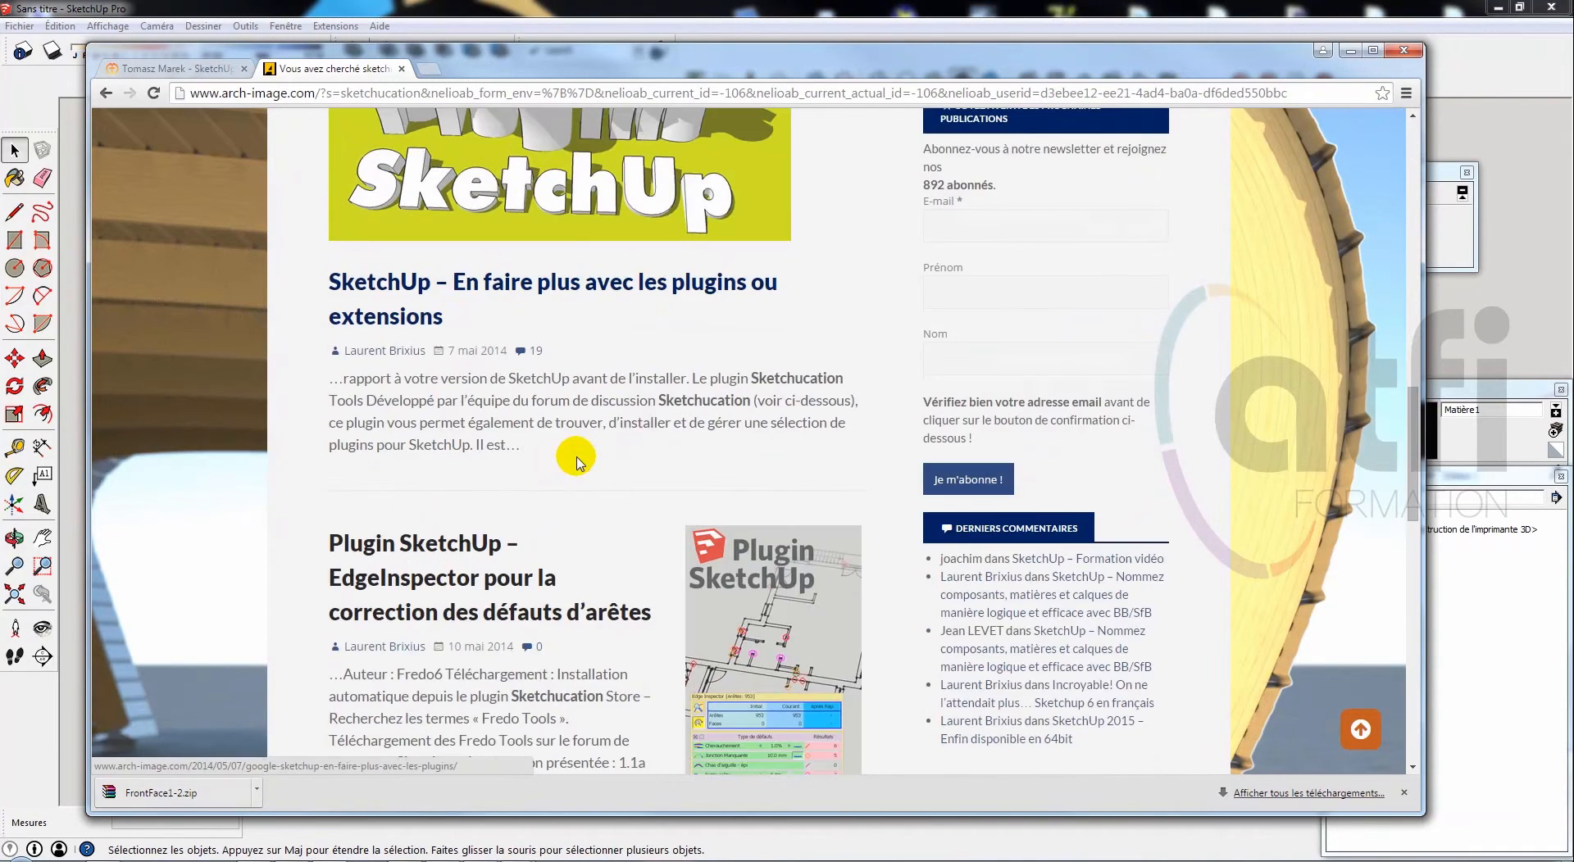
{"action": "scroll", "coordinate": [577, 462], "scroll_direction": "down", "scroll_amount": 4}
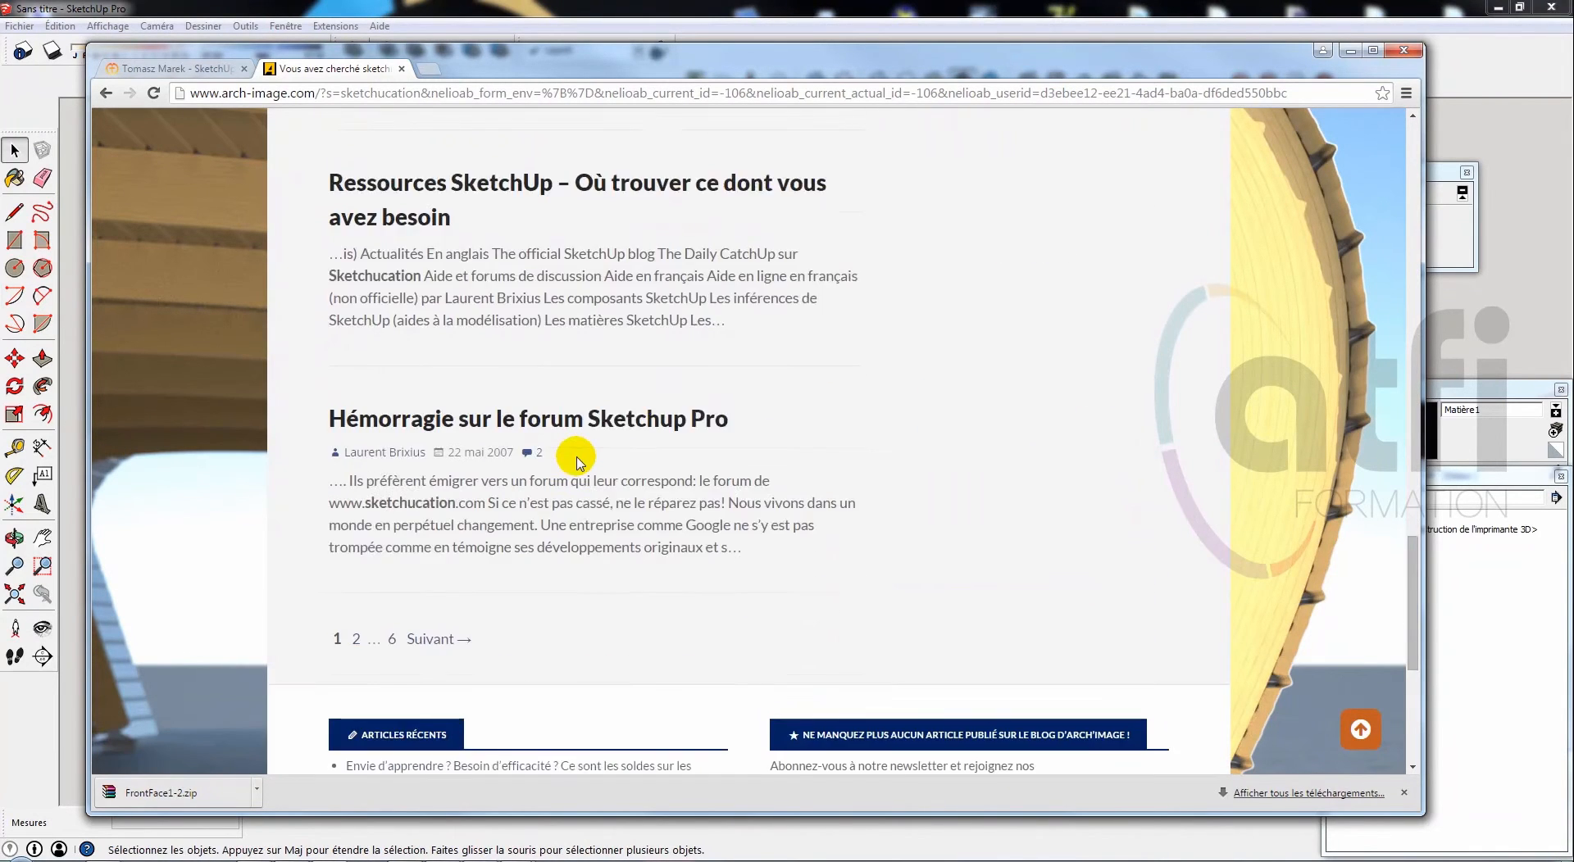
{"action": "scroll", "coordinate": [576, 462], "scroll_direction": "up", "scroll_amount": 15}
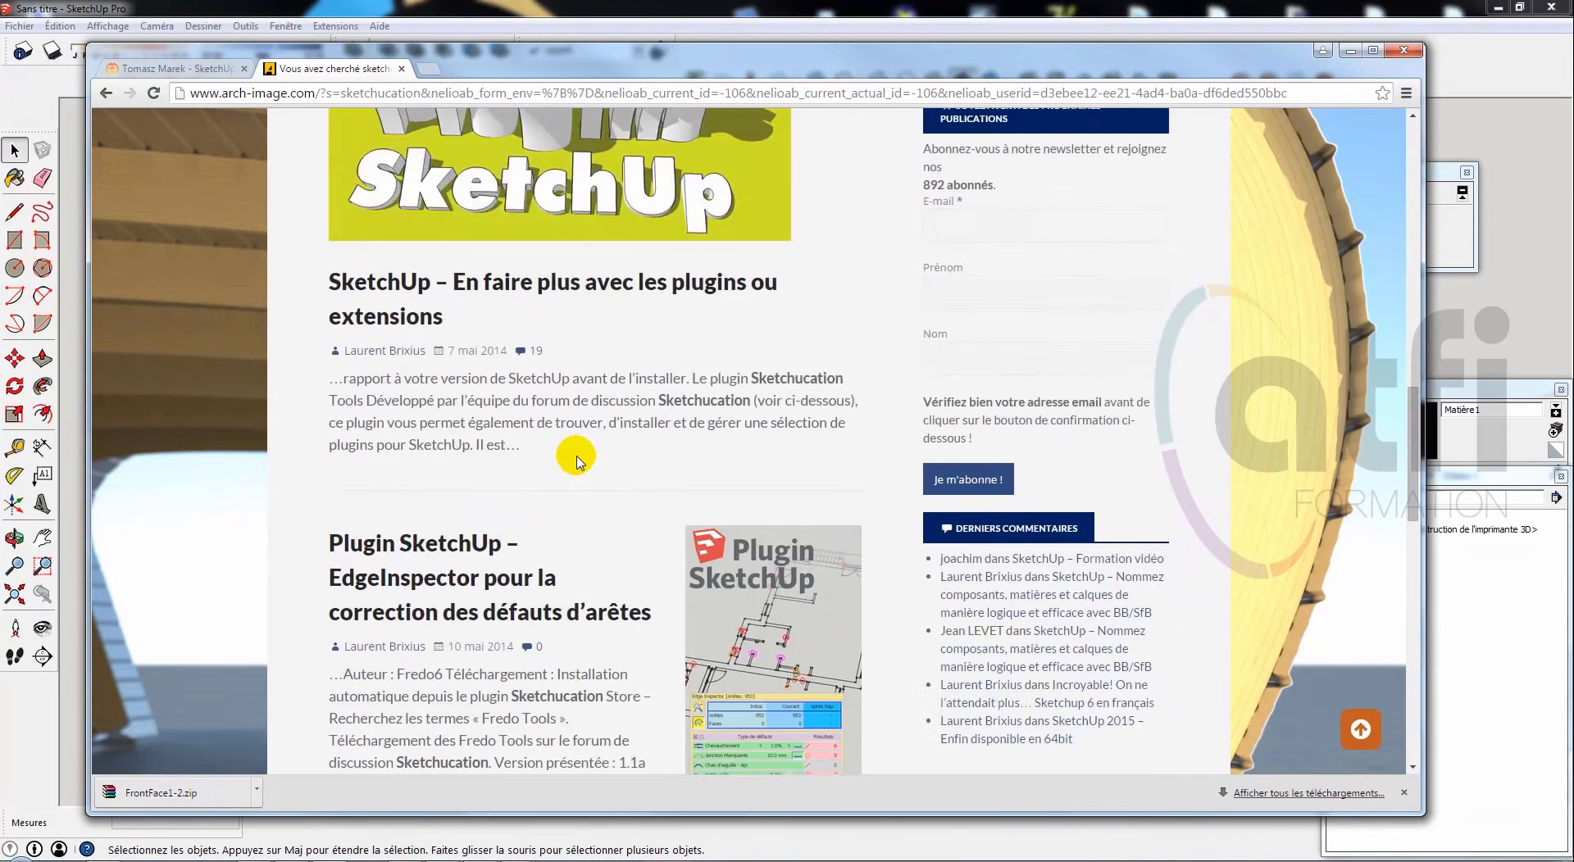
{"action": "scroll", "coordinate": [595, 469], "scroll_direction": "up", "scroll_amount": 10}
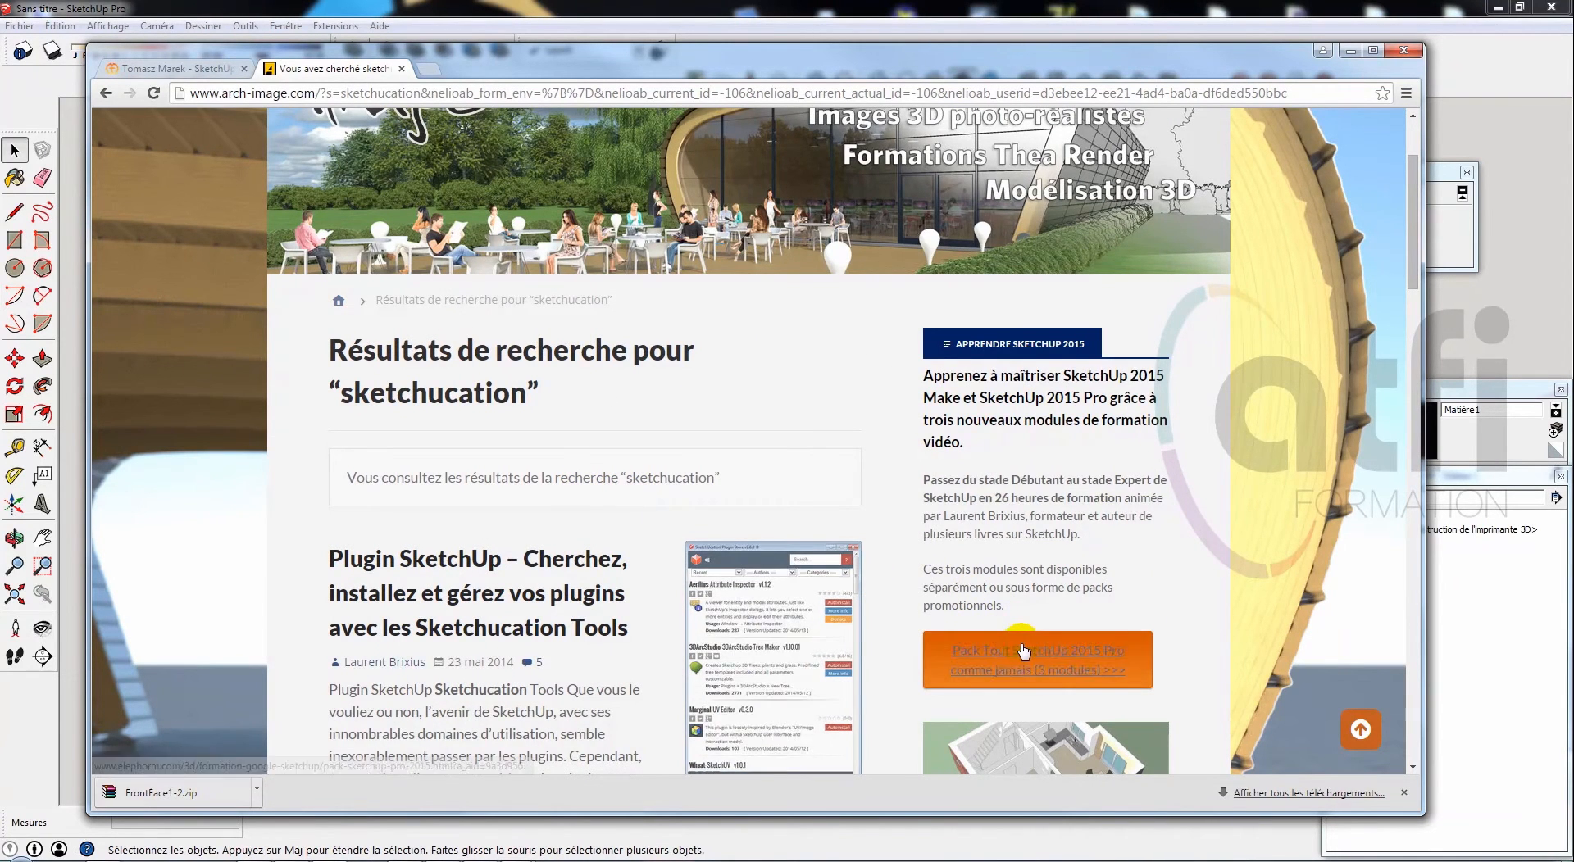
{"action": "scroll", "coordinate": [691, 485], "scroll_direction": "down", "scroll_amount": 2}
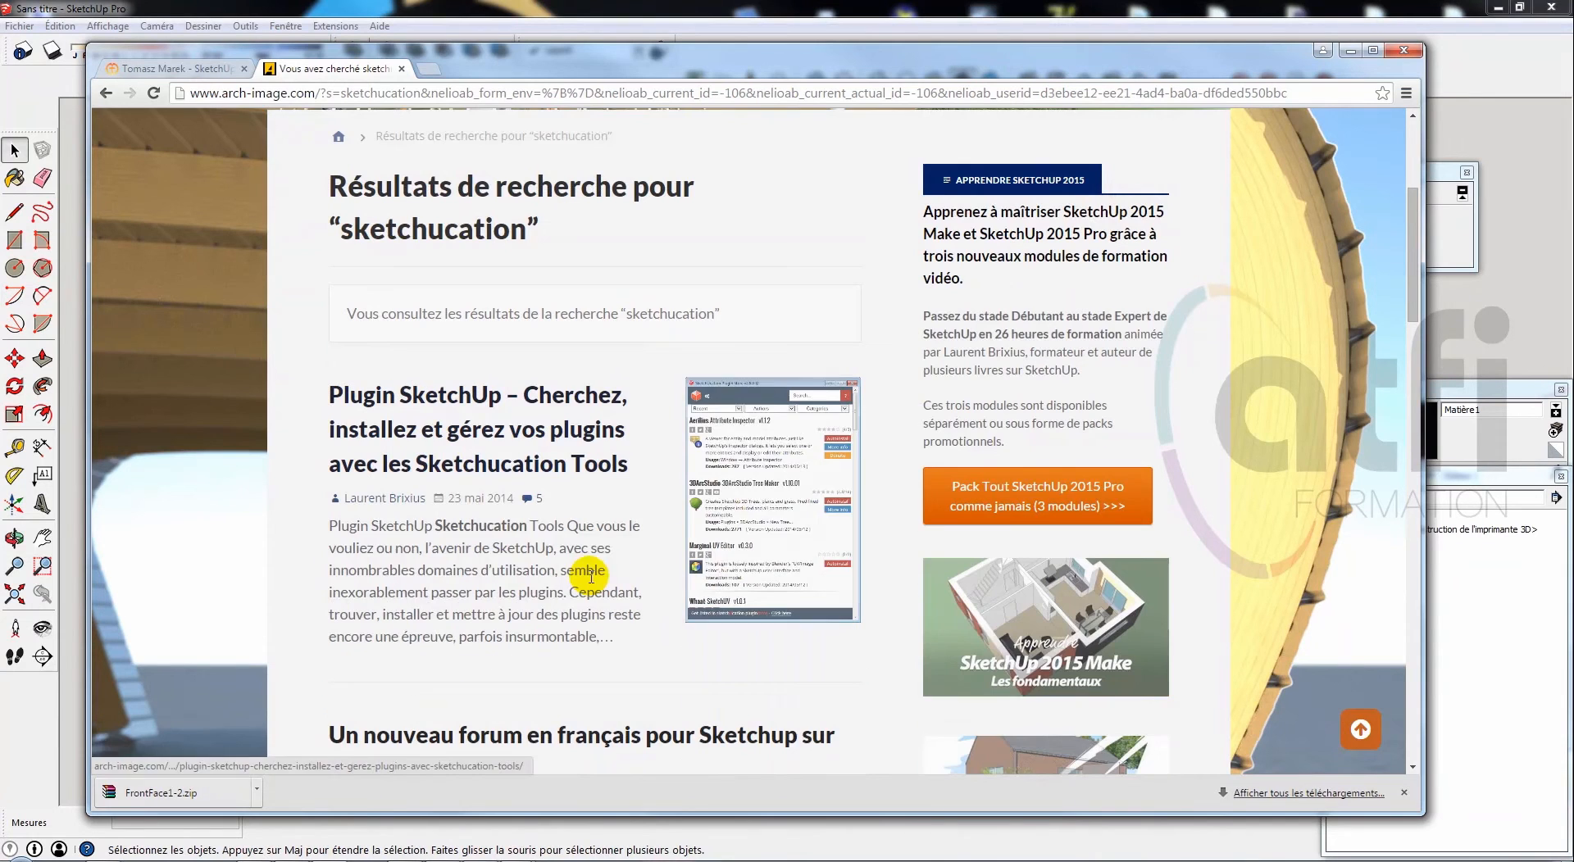
{"action": "left_click", "coordinate": [517, 425]}
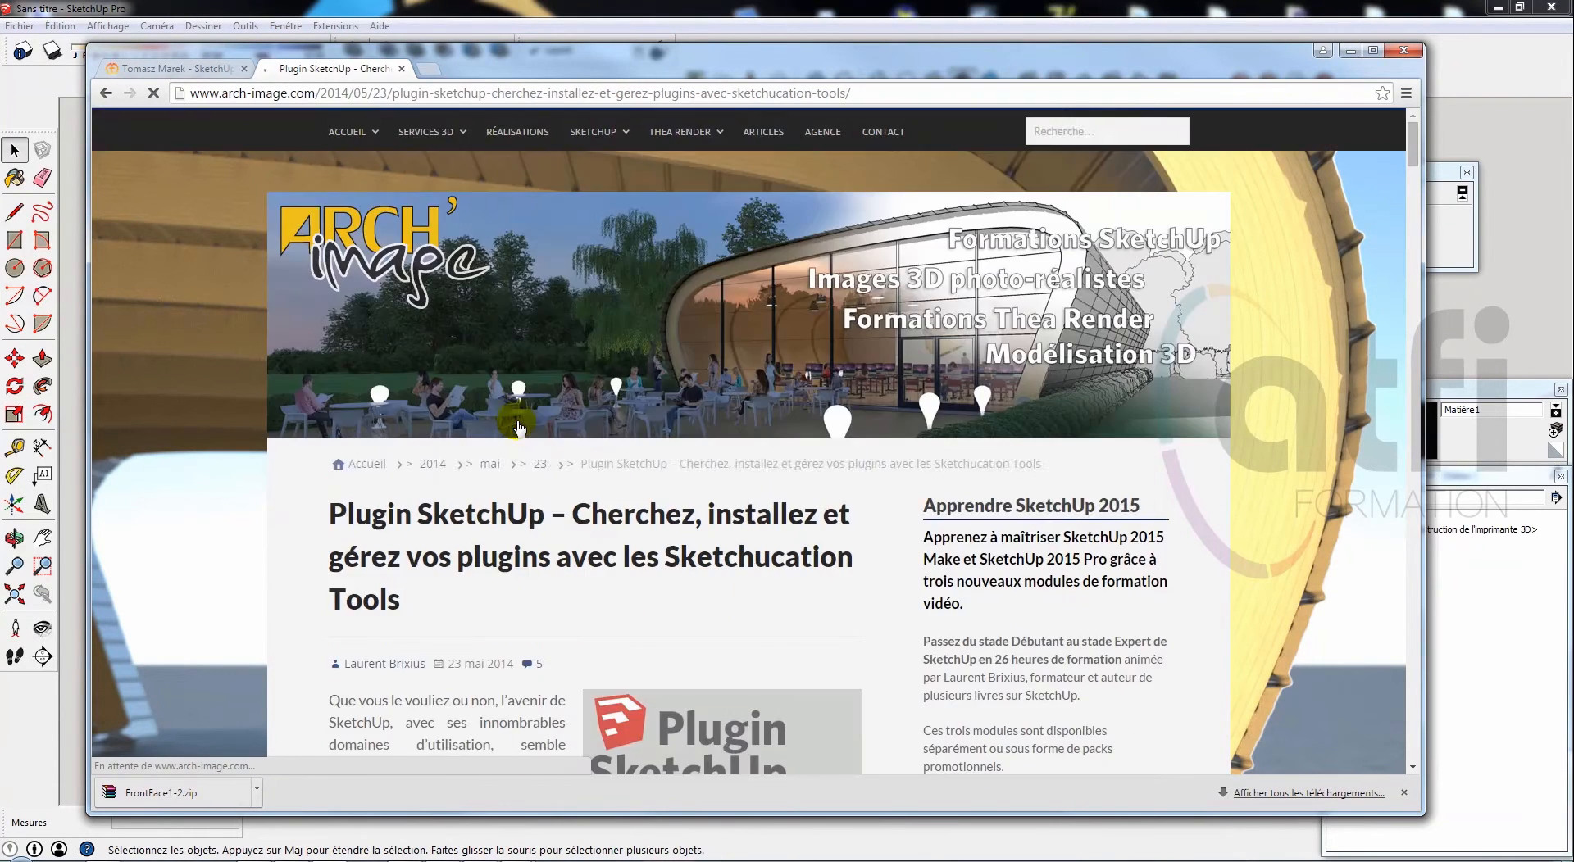
Follow the article's link to the plugin download page and download SketchUcationTools.rbz
{"action": "scroll", "coordinate": [590, 520], "scroll_direction": "down", "scroll_amount": 12}
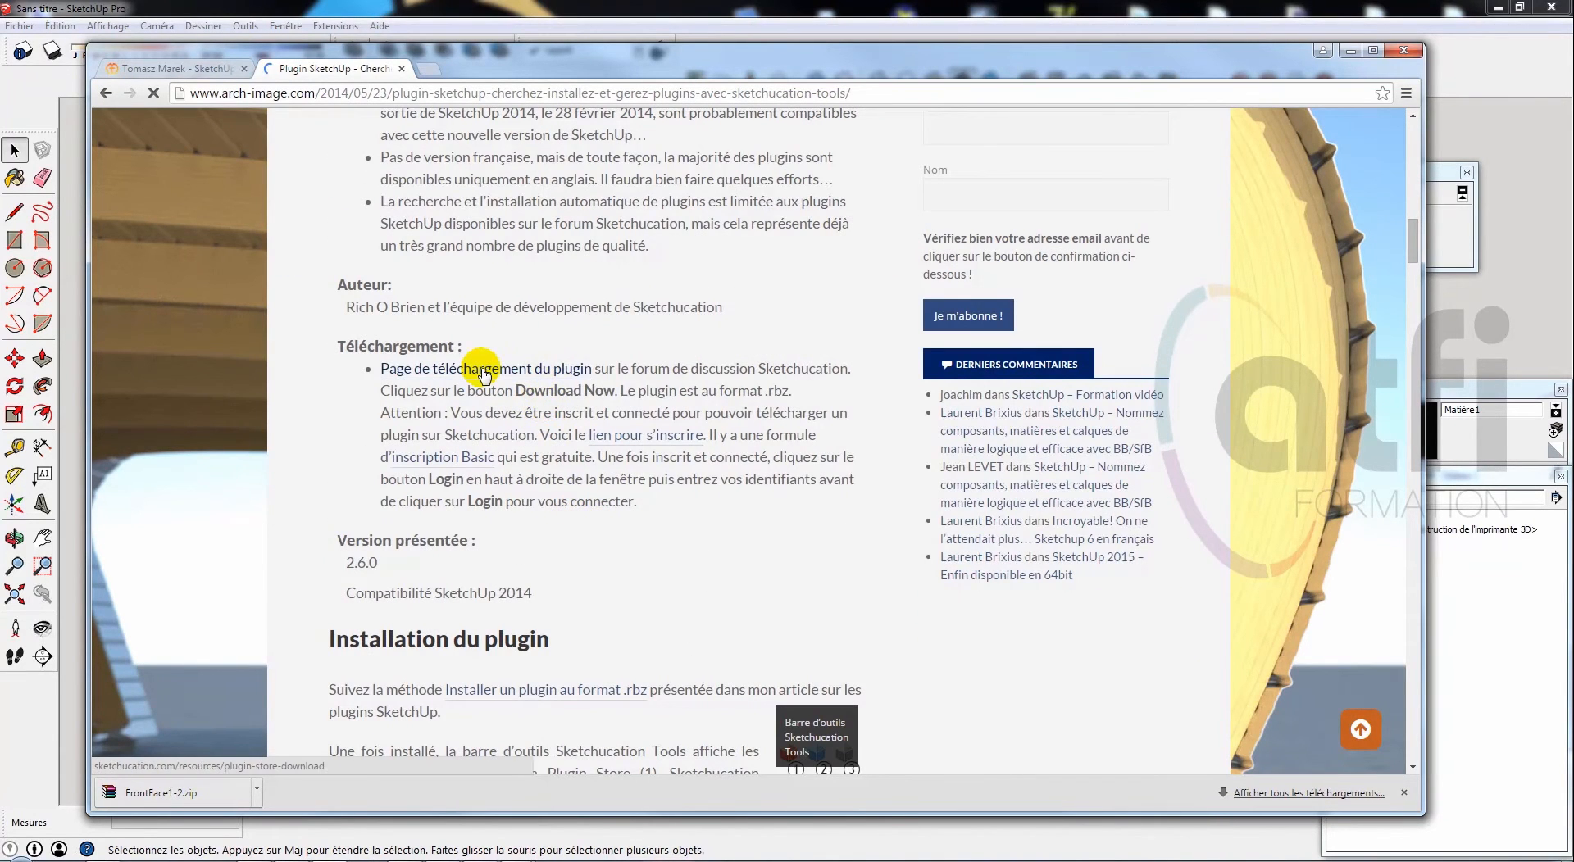
{"action": "left_click", "coordinate": [483, 371]}
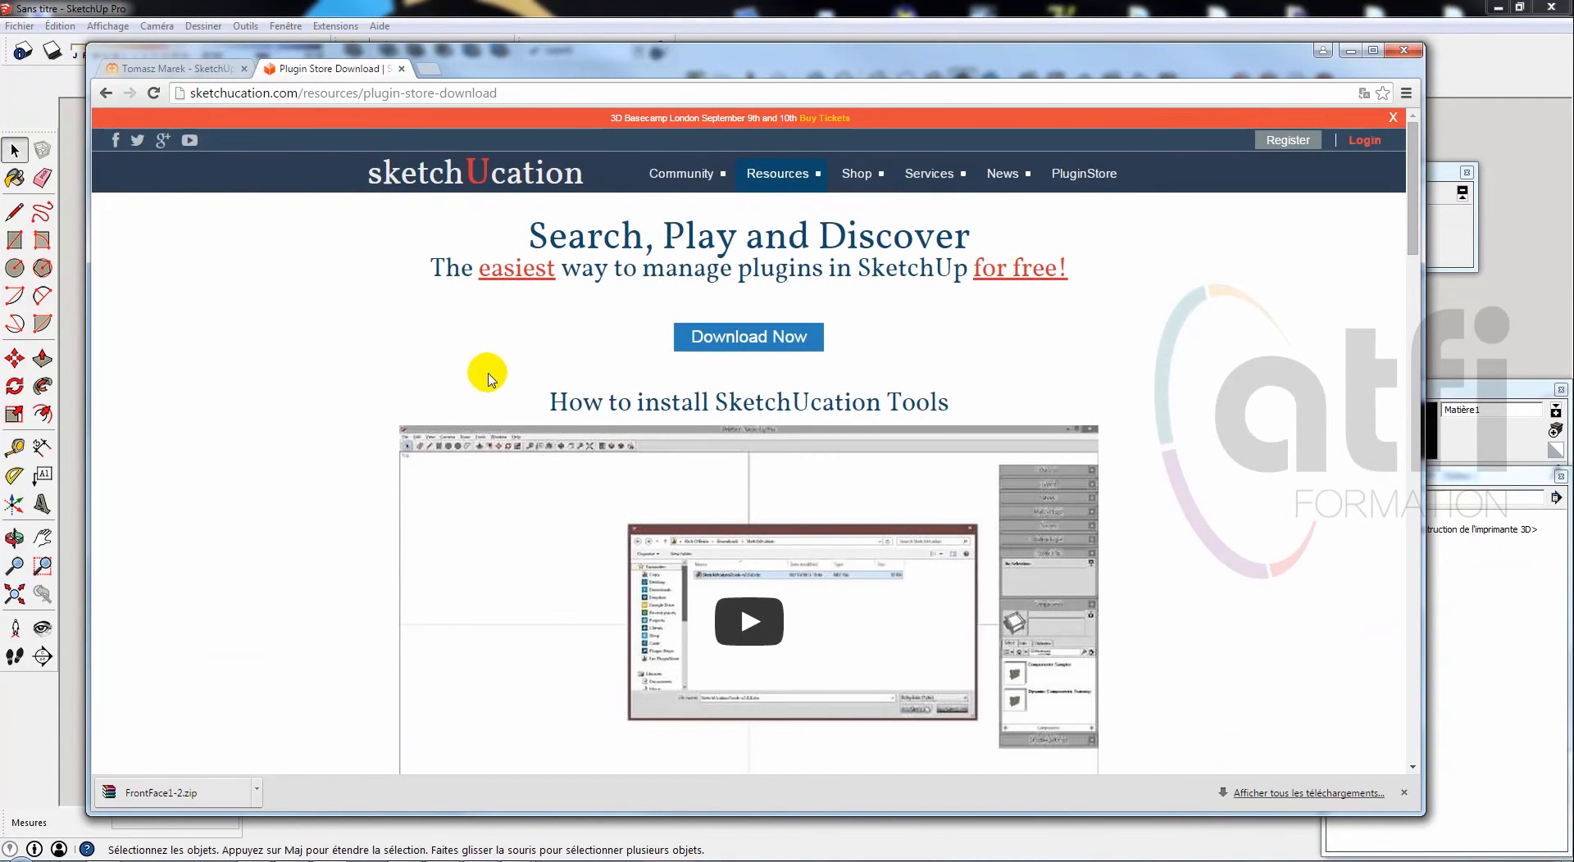
{"action": "left_click", "coordinate": [764, 342]}
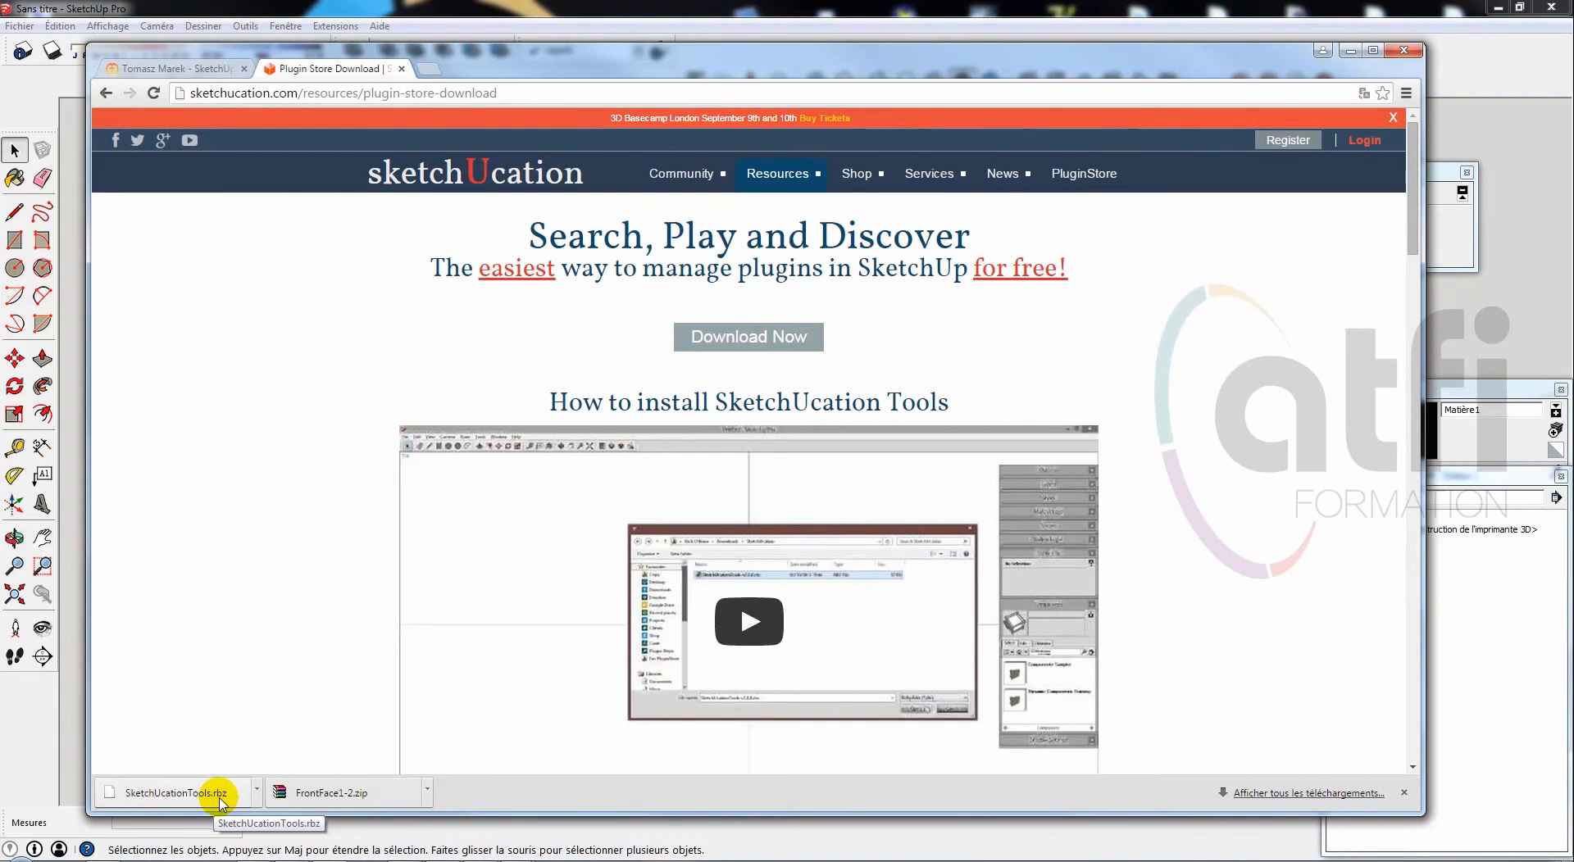
Show the downloaded SketchUcationTools.rbz in its folder and copy the file
{"action": "left_click", "coordinate": [258, 792]}
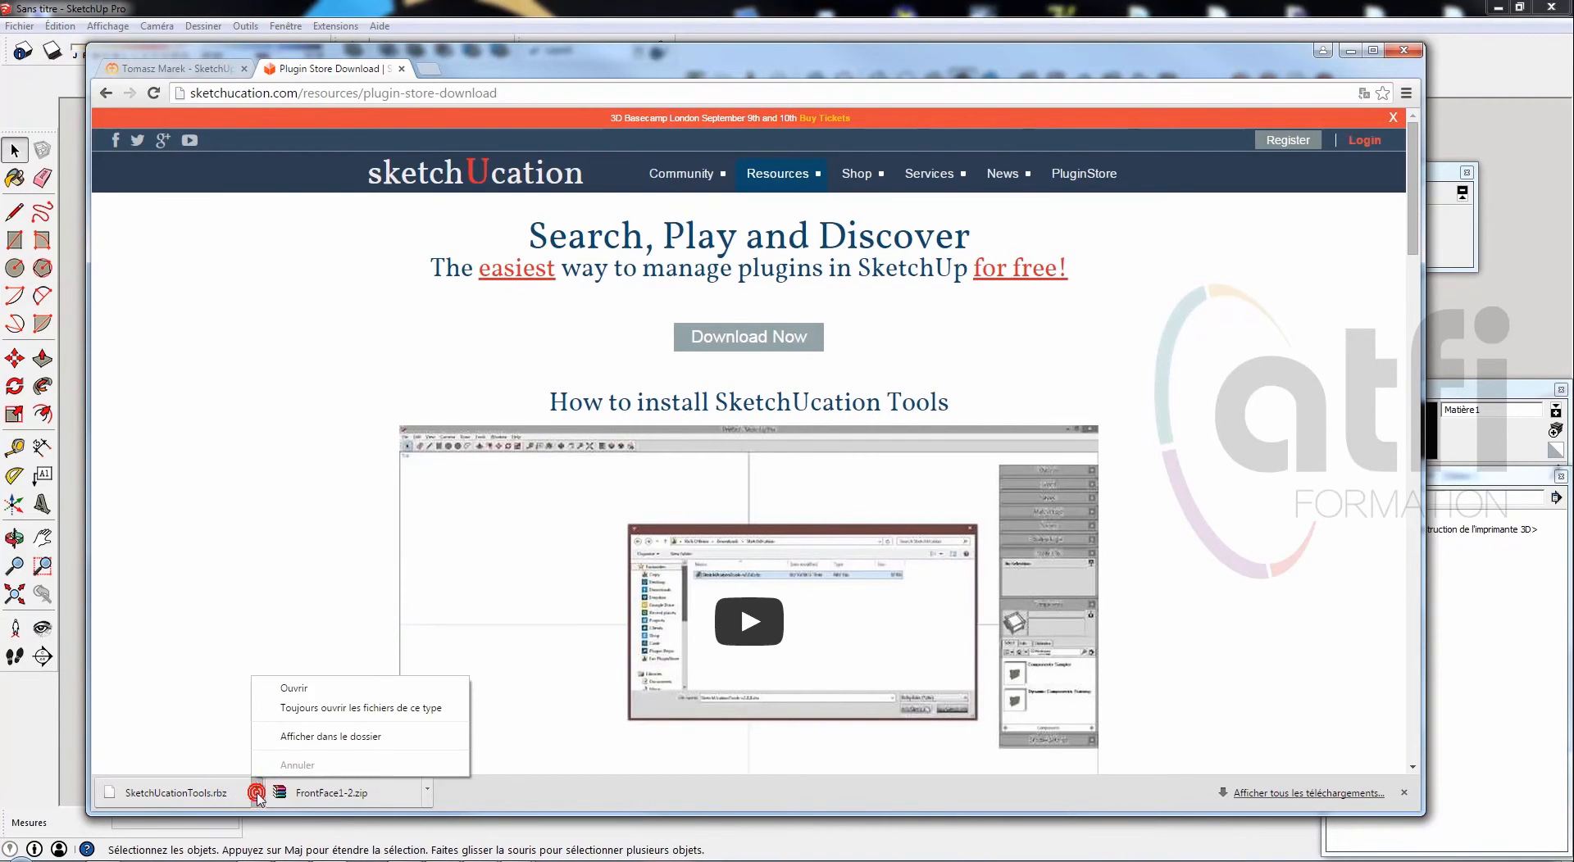
{"action": "left_click", "coordinate": [326, 736]}
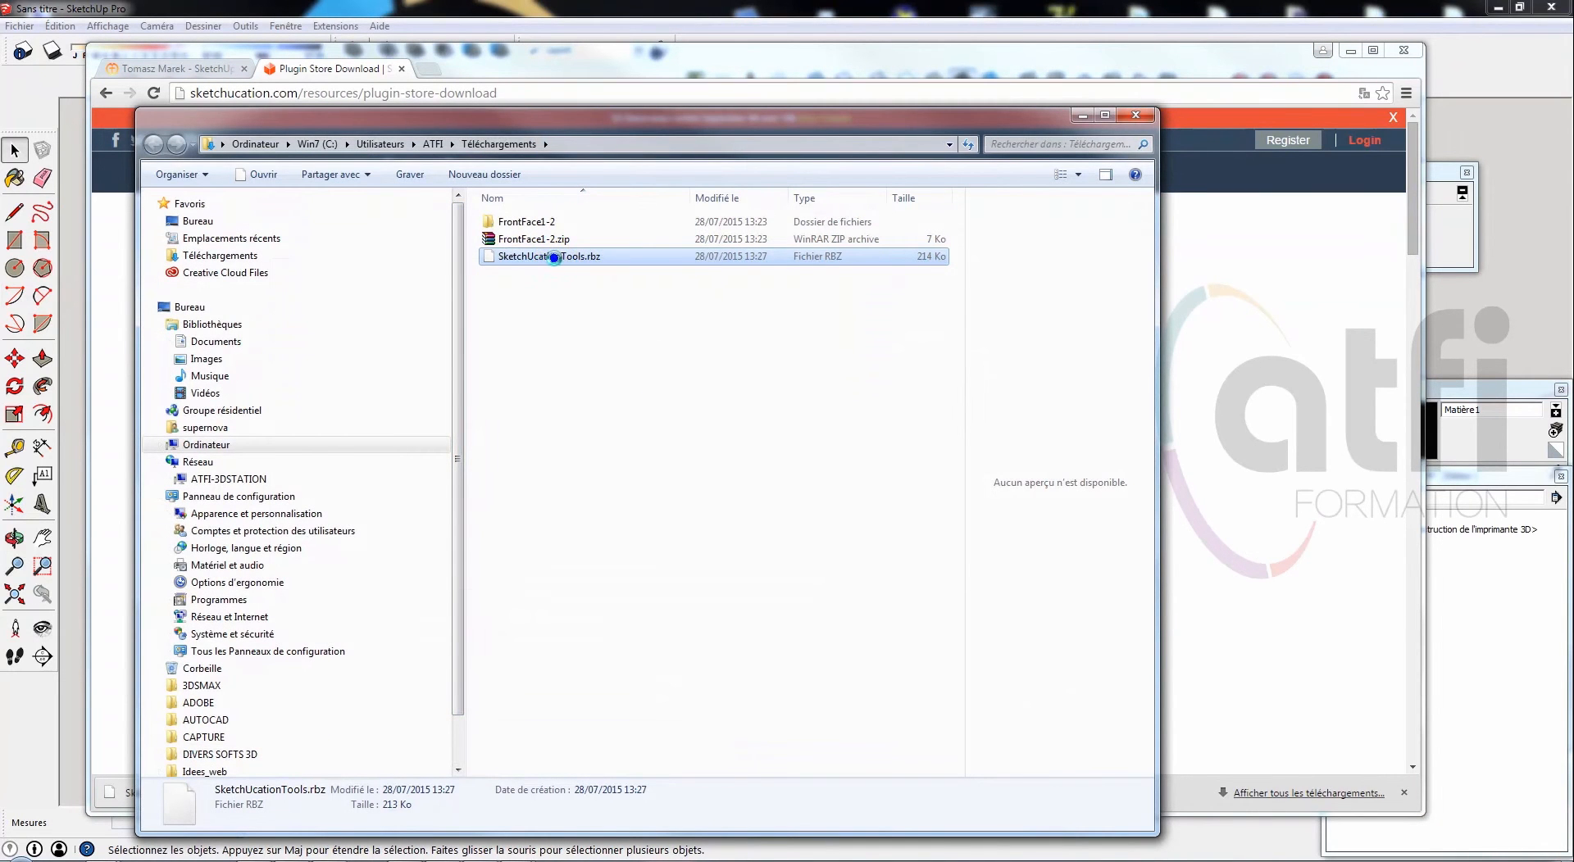
{"action": "right_click", "coordinate": [550, 259]}
{"action": "left_click", "coordinate": [345, 495]}
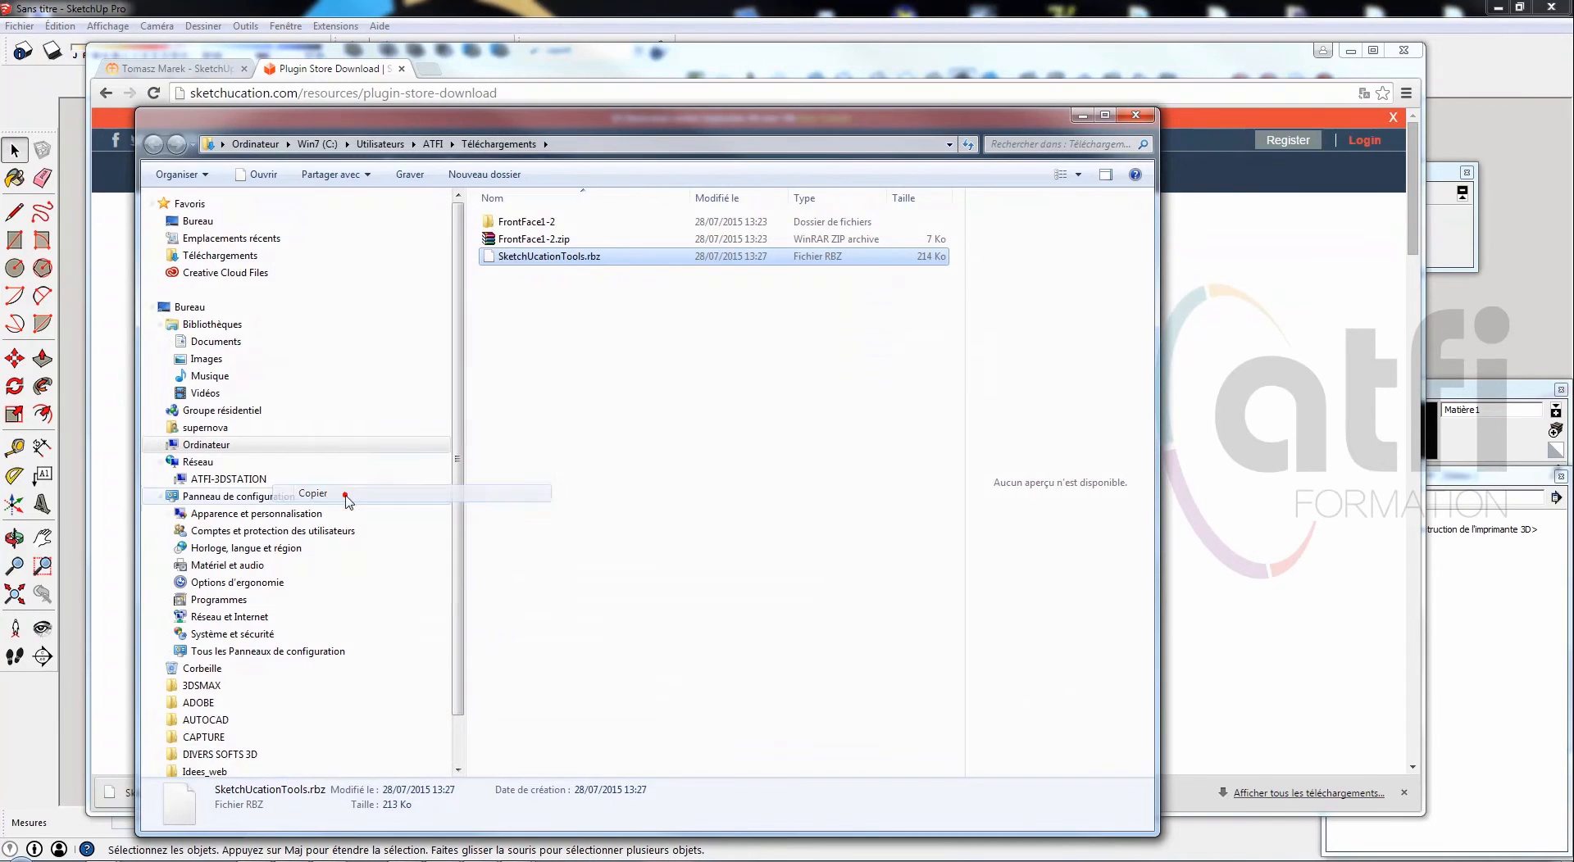
Paste SketchUcationTools.rbz into the SketchUp 2015 Plugins folder, reached through its desktop shortcut, and close the folder window
{"action": "left_click", "coordinate": [213, 221]}
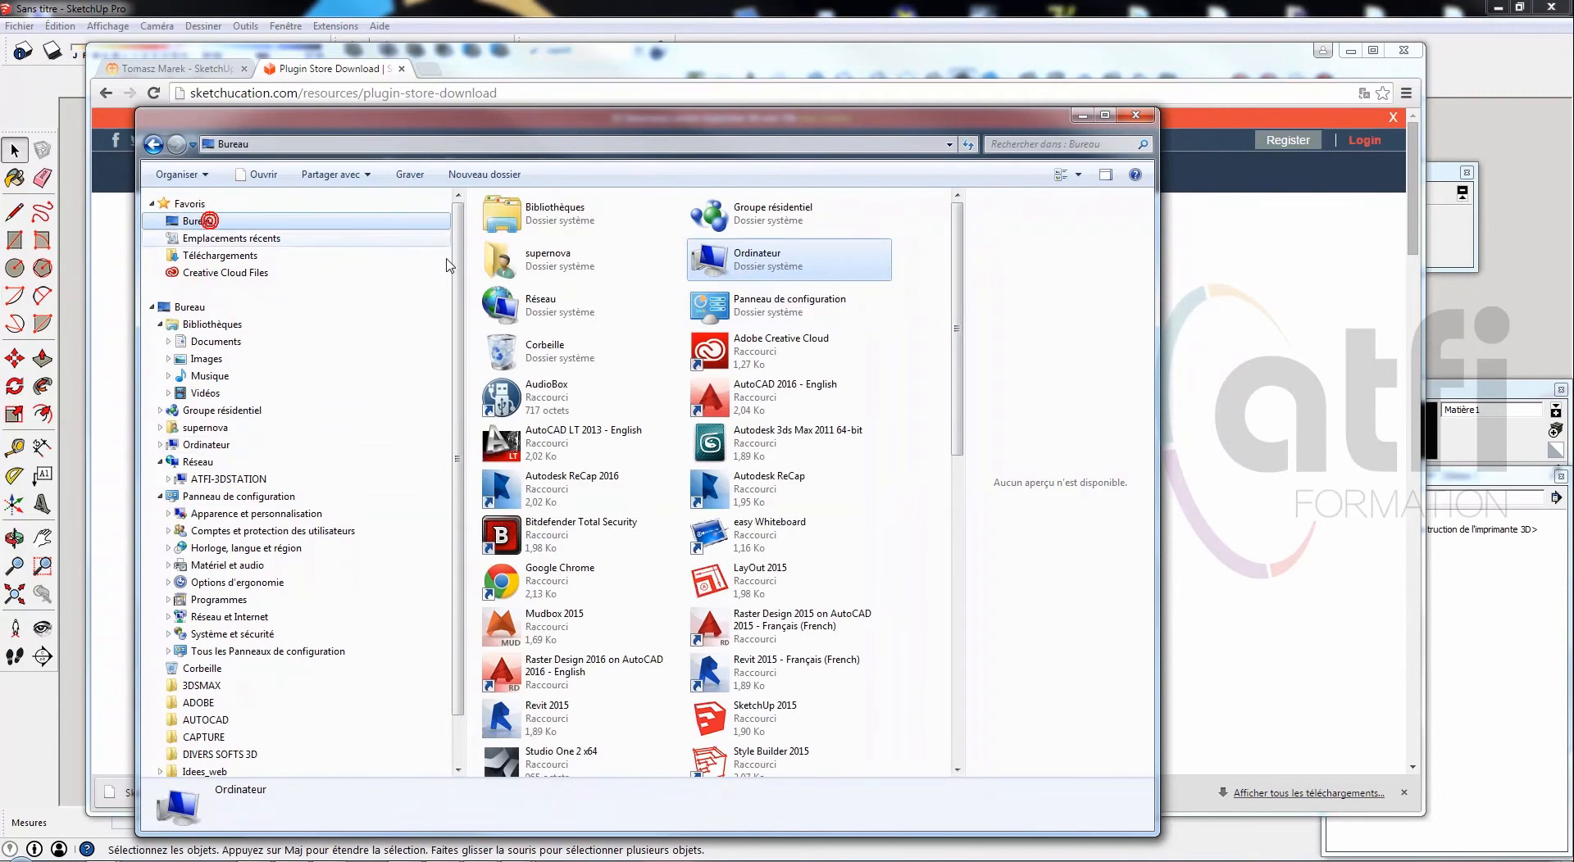
{"action": "left_click_drag", "start_coordinate": [960, 297], "coordinate": [963, 619]}
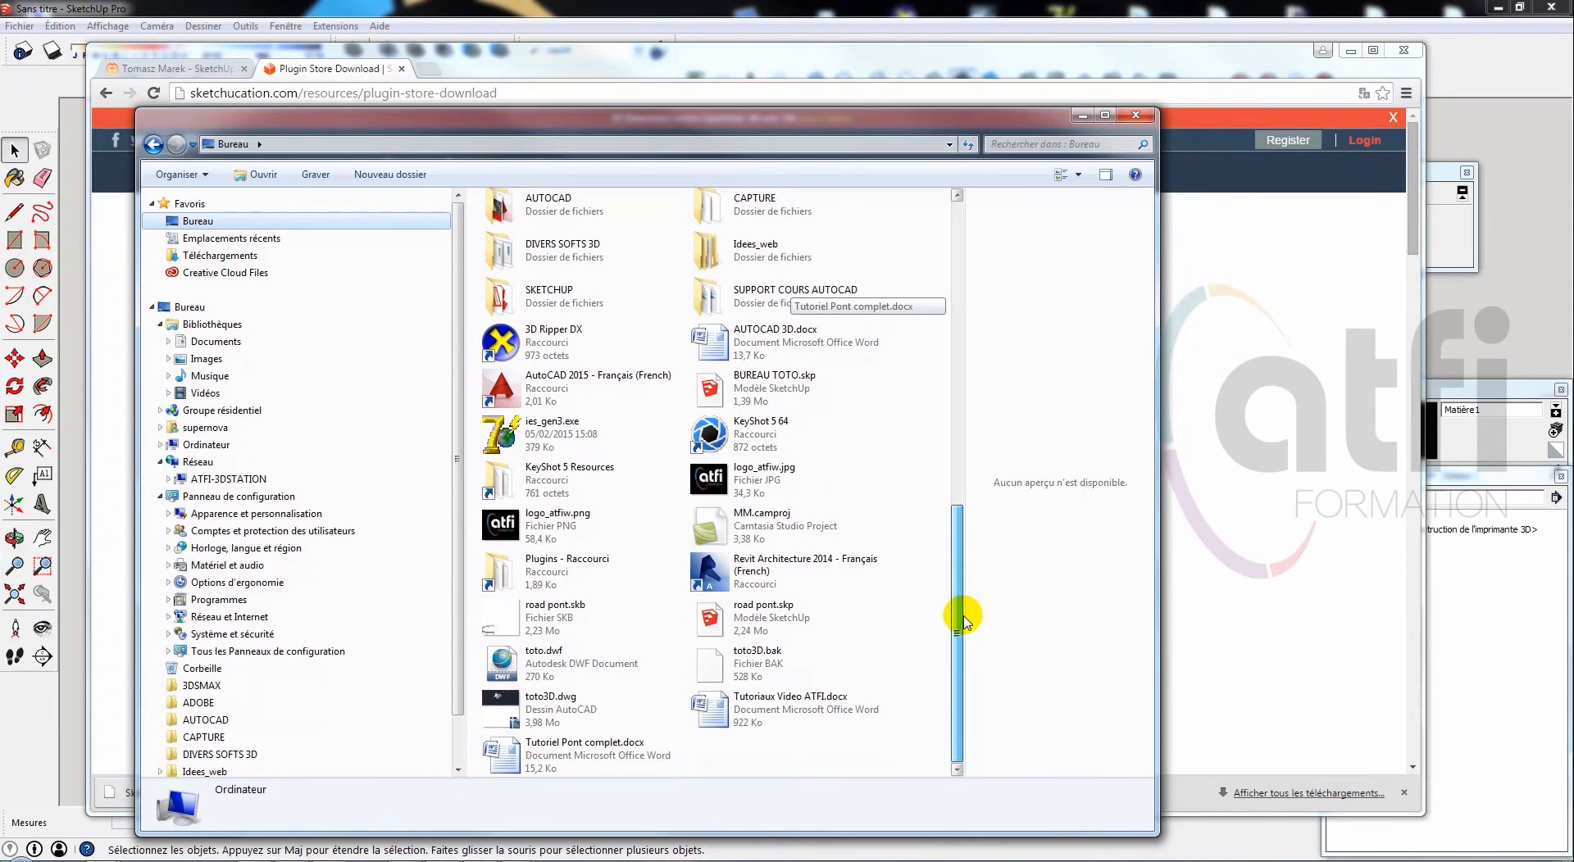
{"action": "double_click", "coordinate": [559, 565]}
{"action": "right_click", "coordinate": [555, 558]}
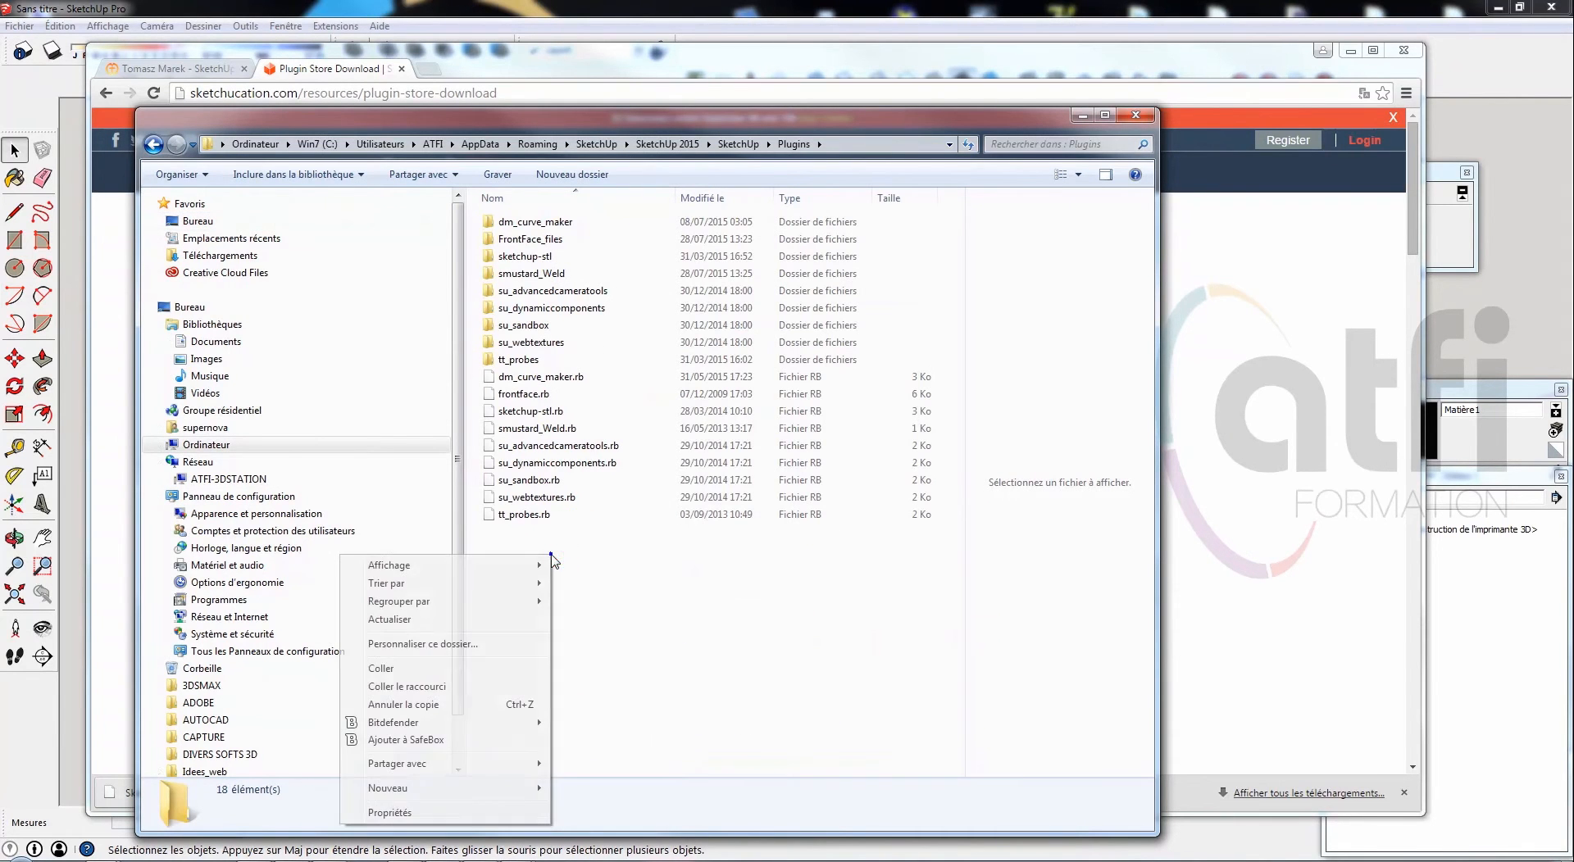
{"action": "left_click", "coordinate": [541, 681]}
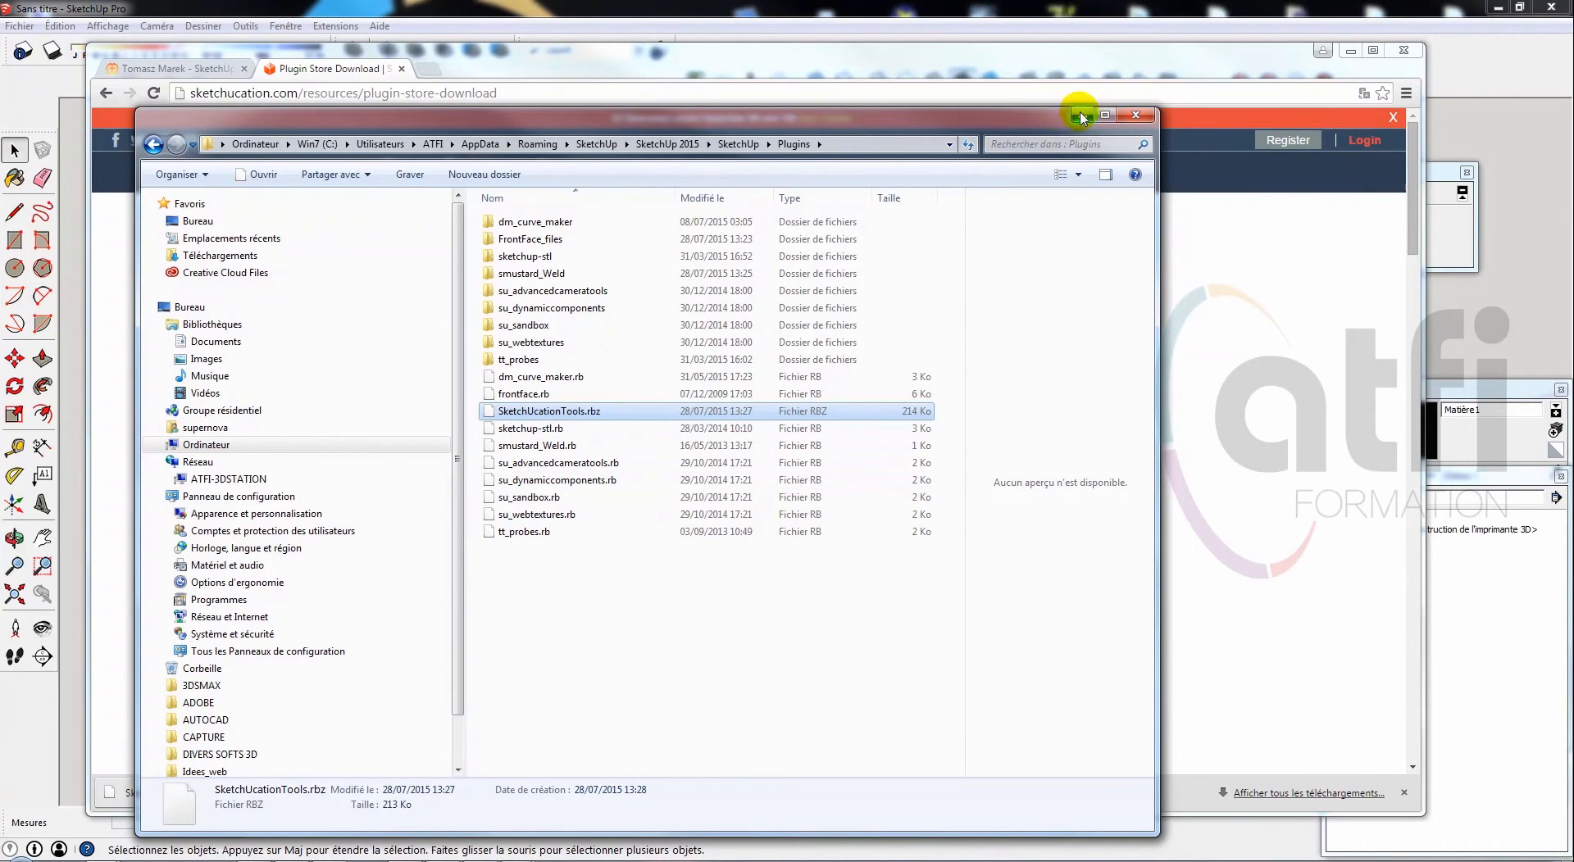
{"action": "left_click", "coordinate": [1135, 115]}
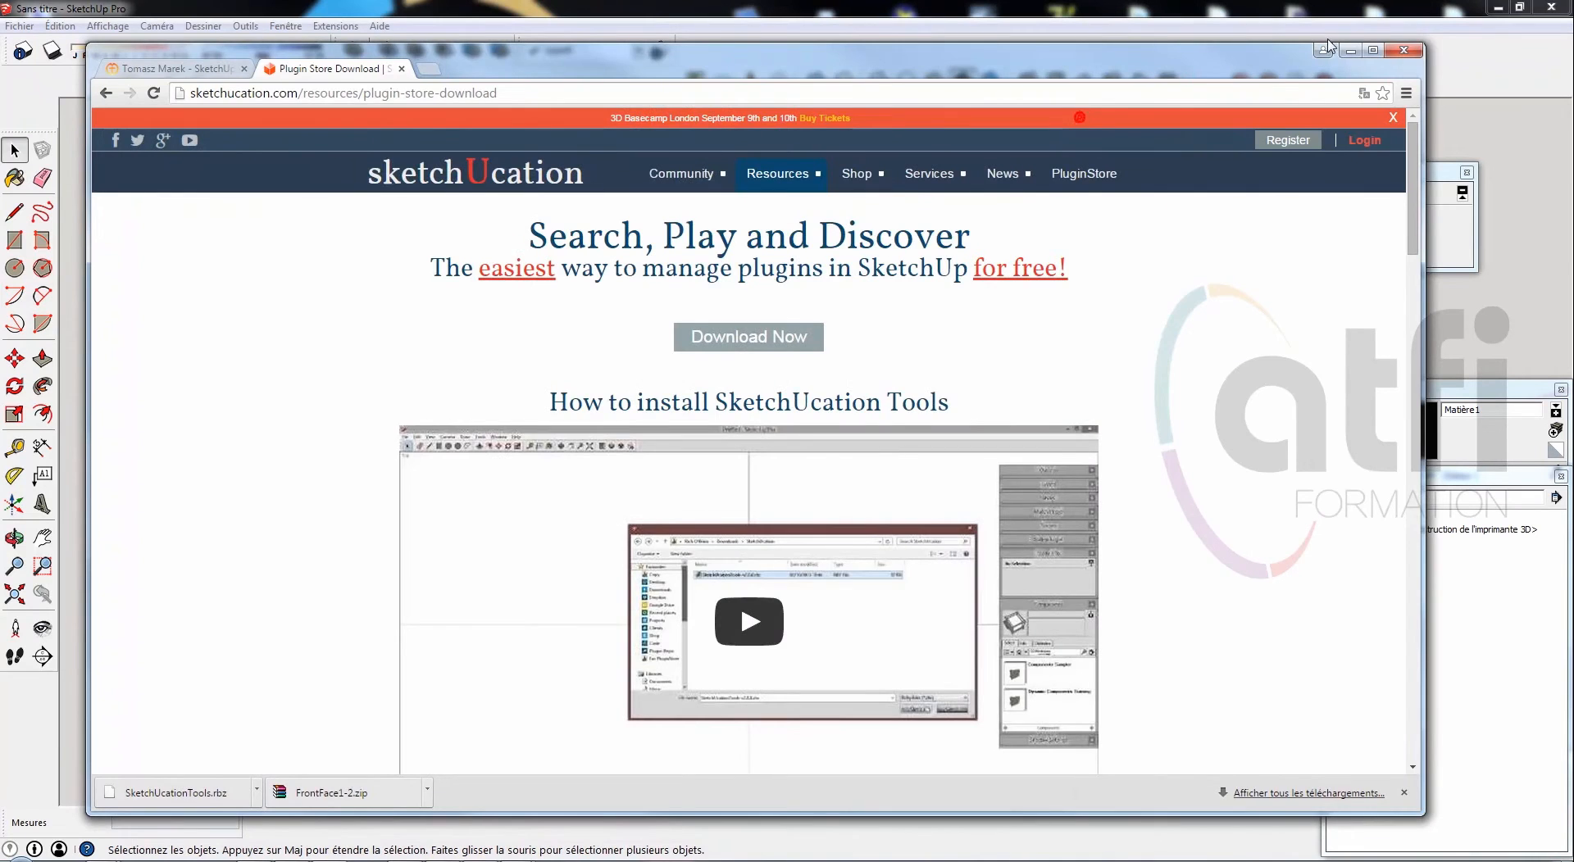
Switch back to SketchUp, open the Extensions section of the system preferences and review the listed extensions
{"action": "left_click", "coordinate": [1350, 50]}
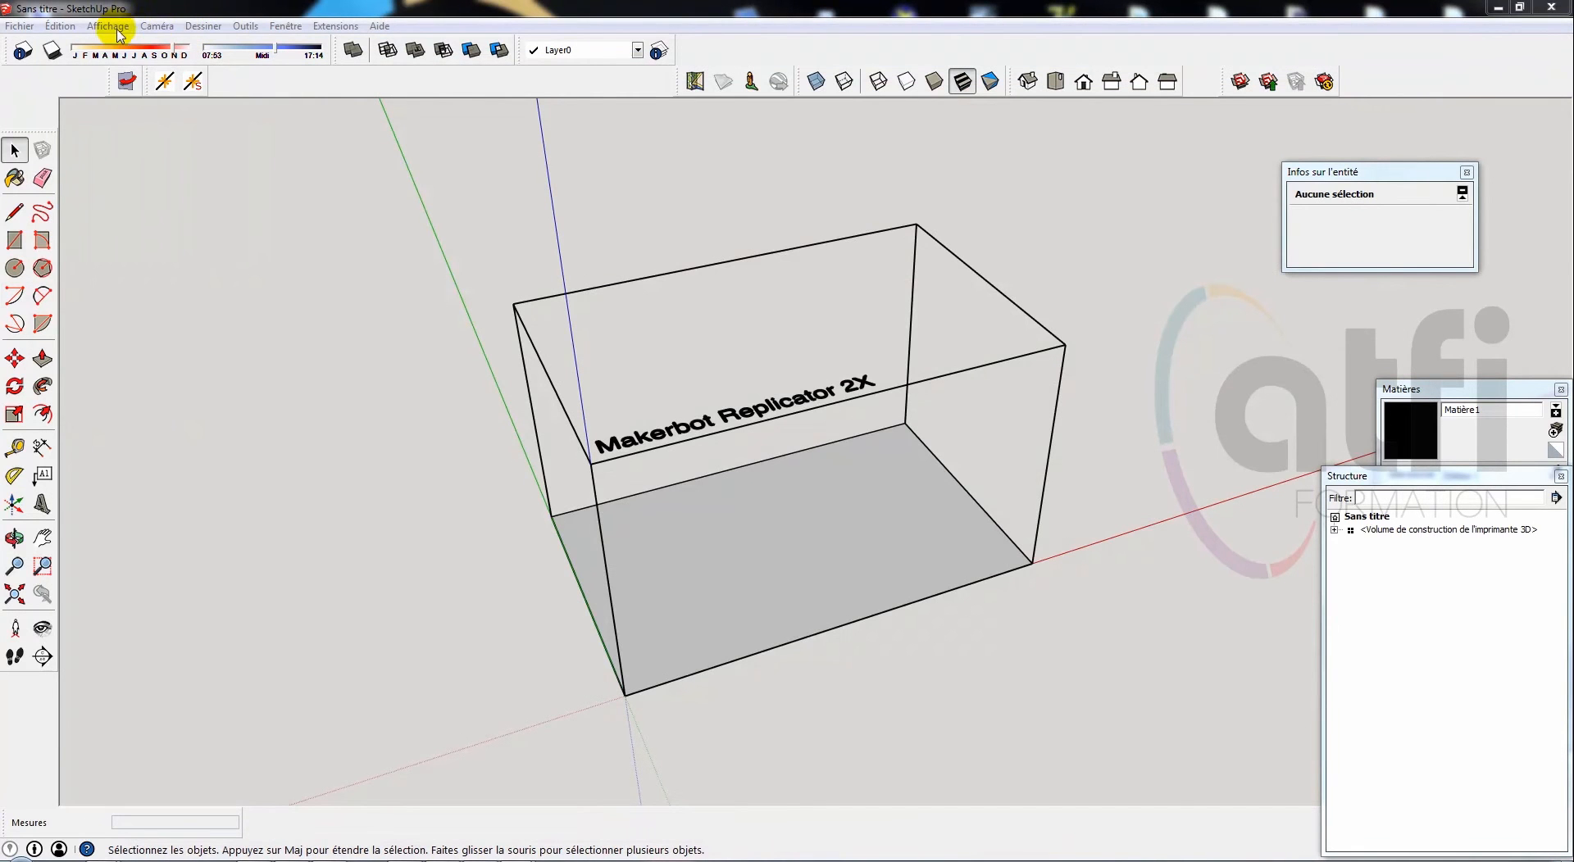
{"action": "left_click", "coordinate": [245, 27]}
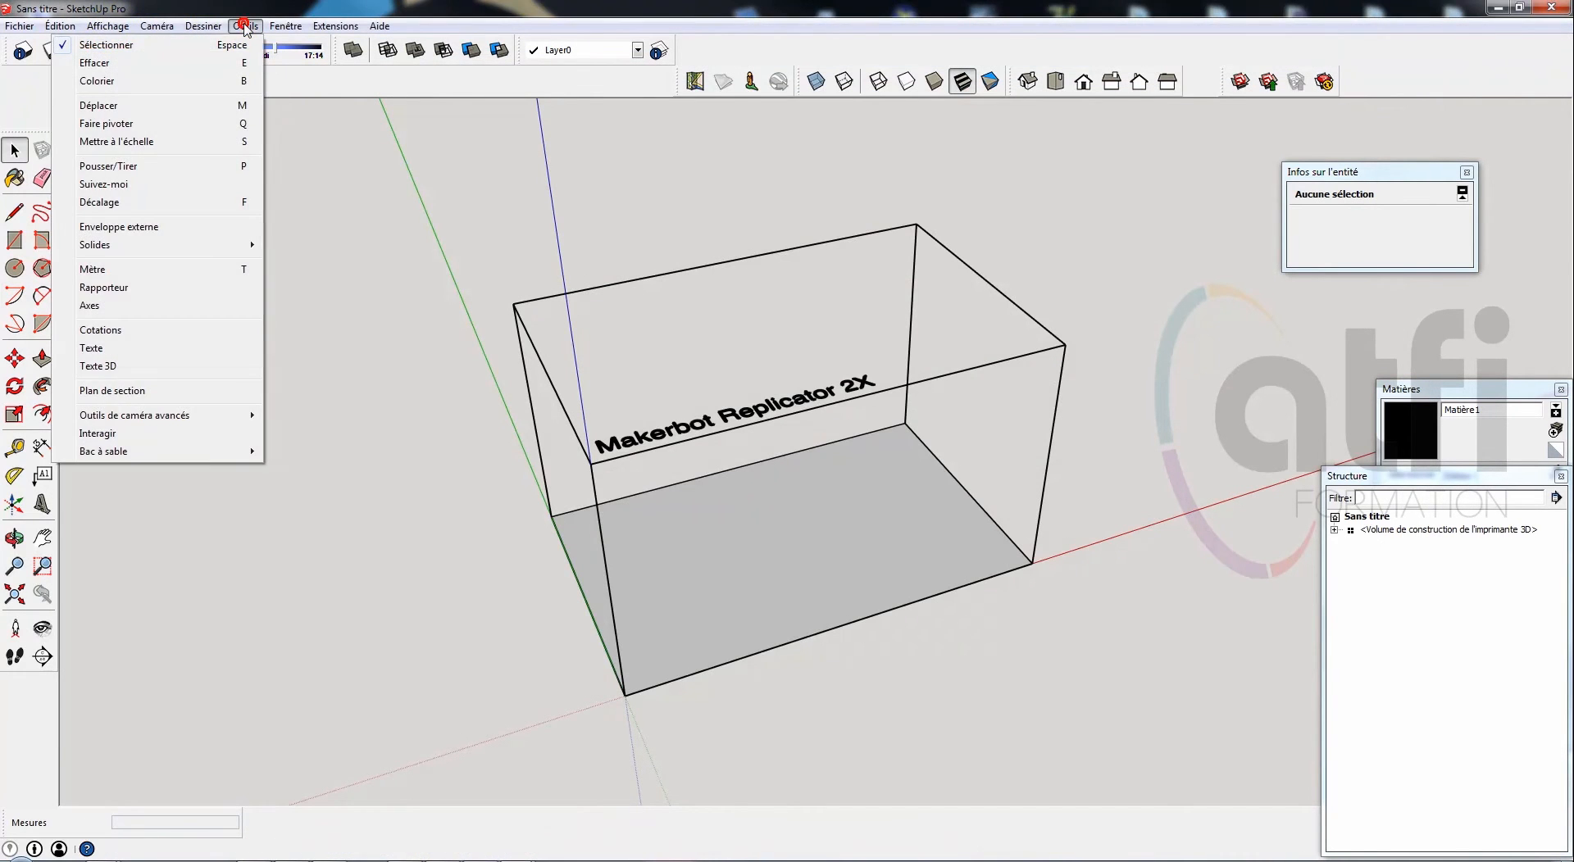
{"action": "mouse_move", "coordinate": [286, 25]}
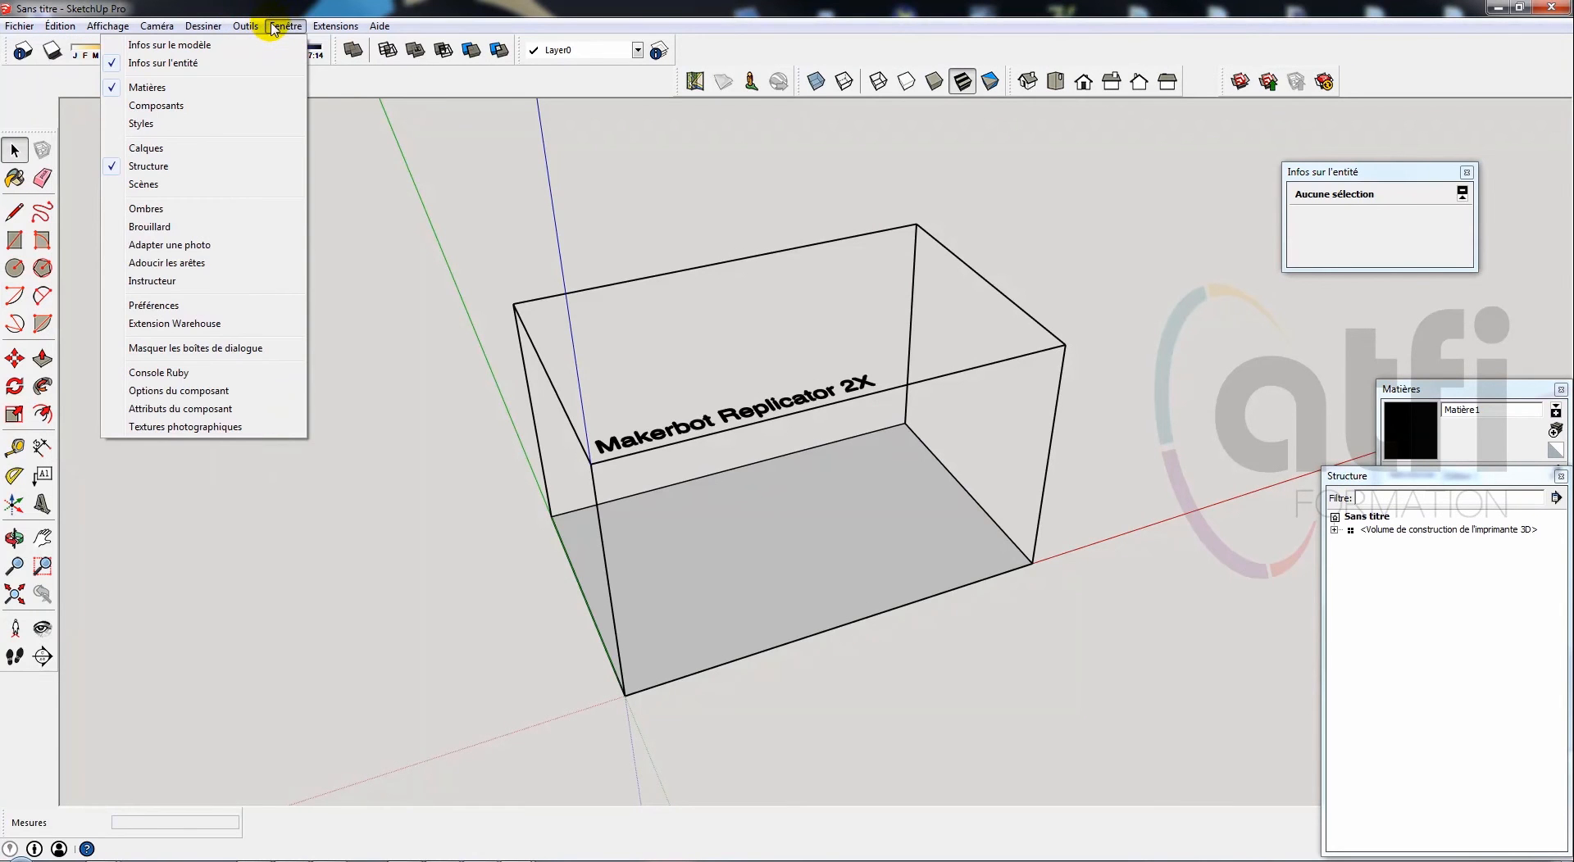
{"action": "left_click", "coordinate": [164, 308]}
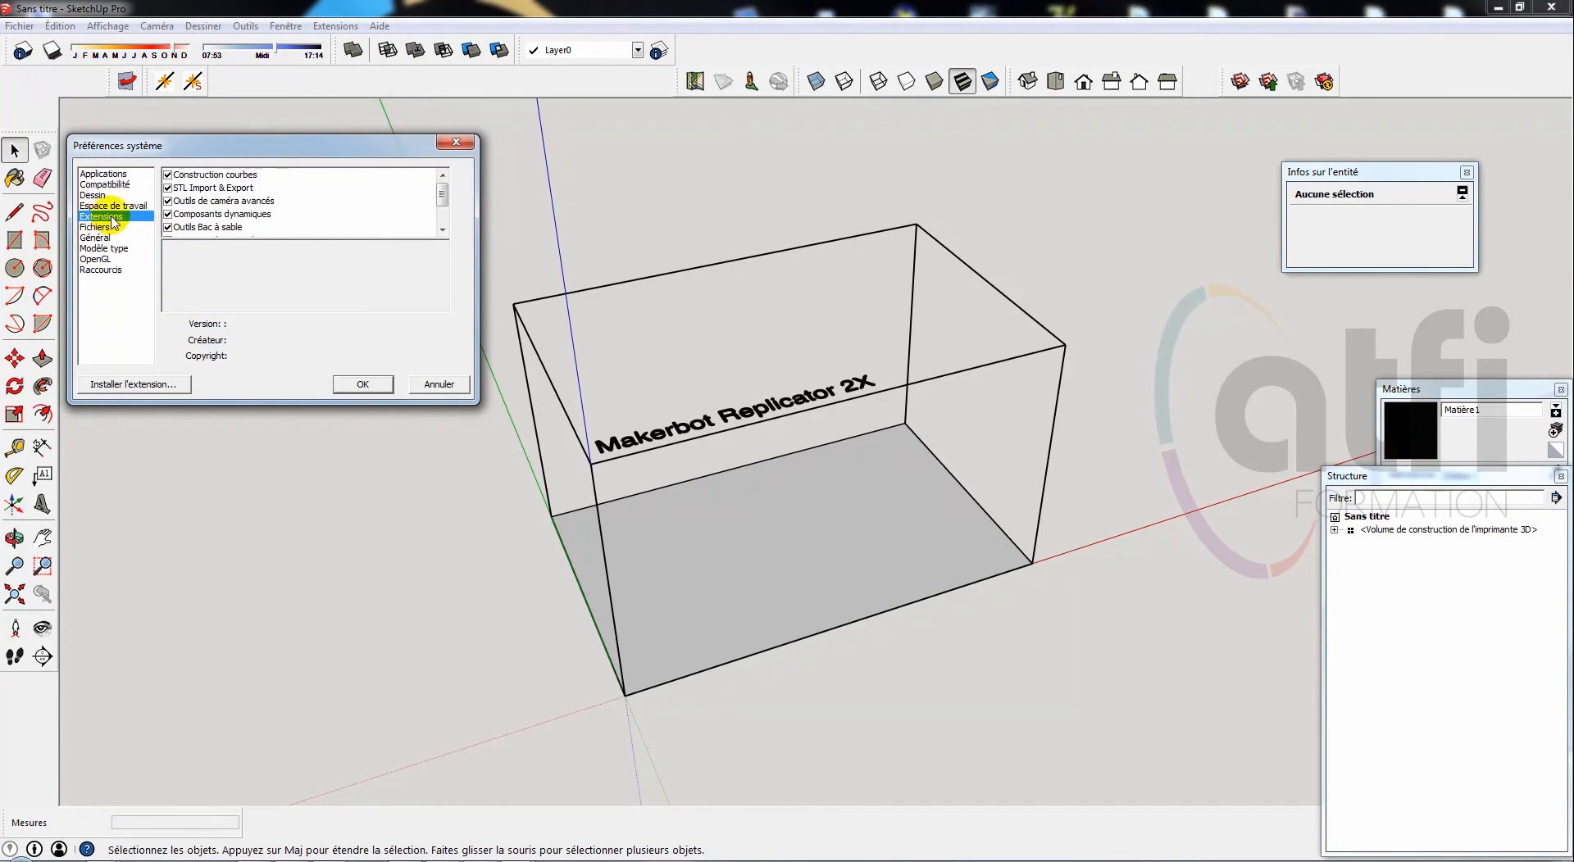
{"action": "left_click_drag", "start_coordinate": [441, 191], "coordinate": [447, 219]}
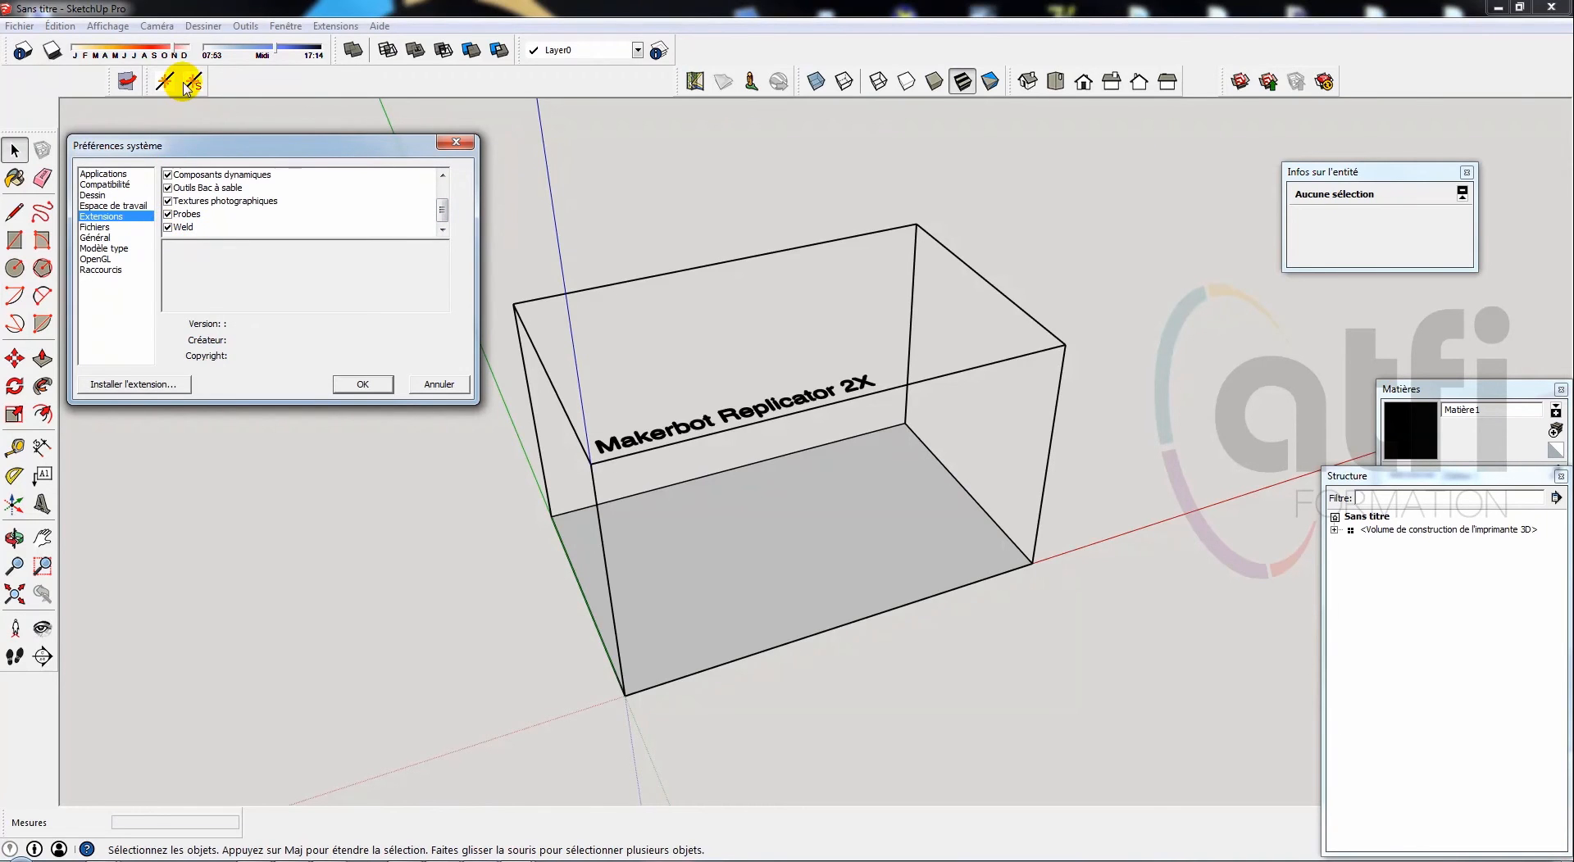
{"action": "left_click", "coordinate": [442, 176]}
{"action": "left_click", "coordinate": [442, 175]}
{"action": "left_click", "coordinate": [441, 175]}
{"action": "left_click", "coordinate": [442, 175]}
Install the extension from SketchUcationTools.rbz in the Plugins folder and accept the preferences
{"action": "left_click", "coordinate": [115, 385]}
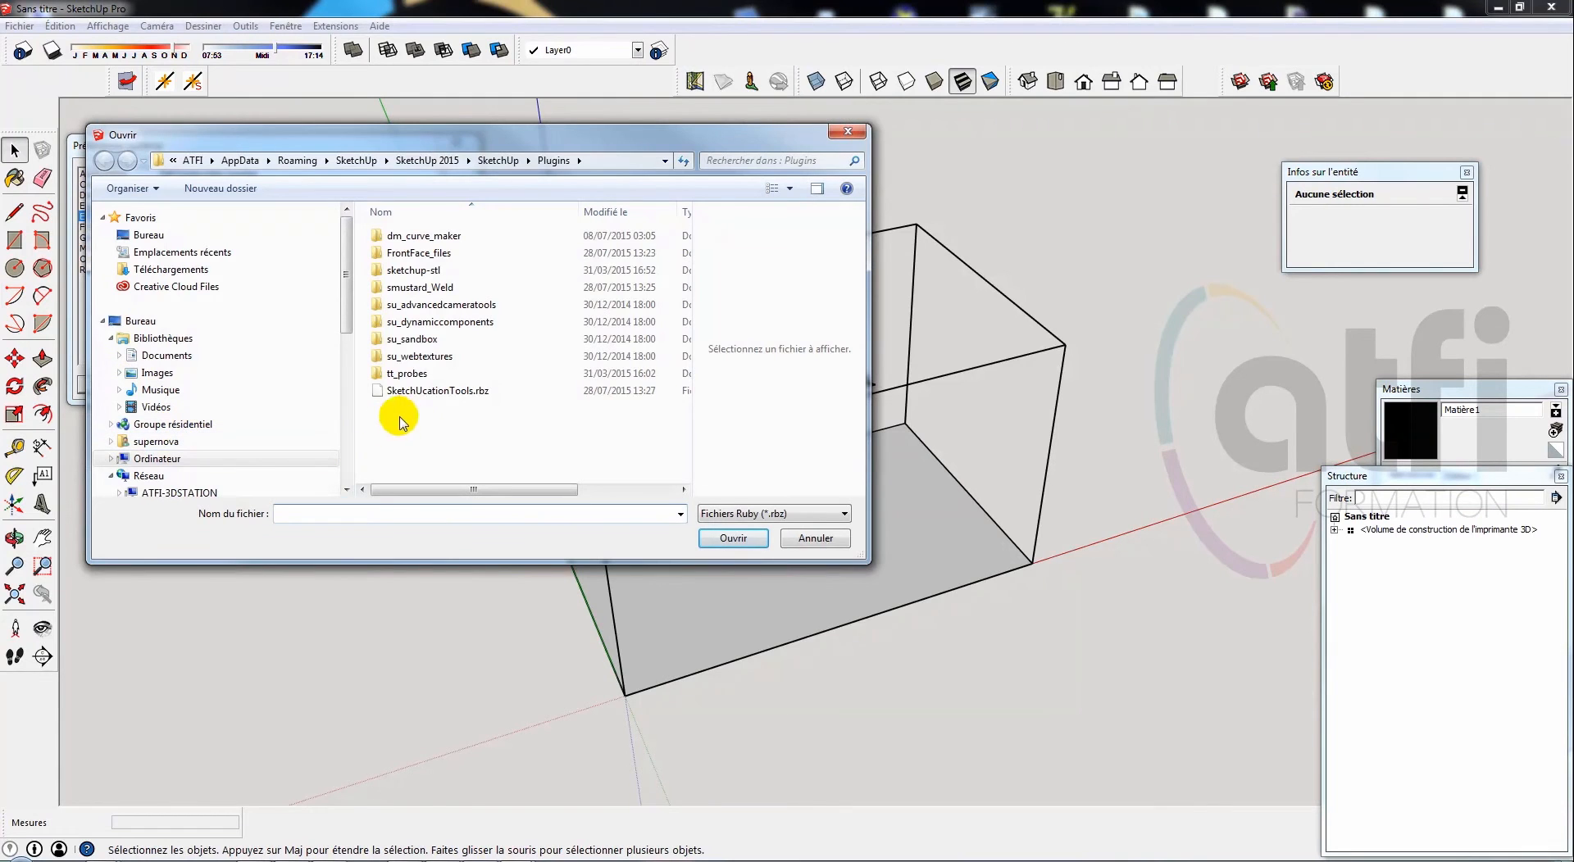
{"action": "left_click", "coordinate": [422, 391]}
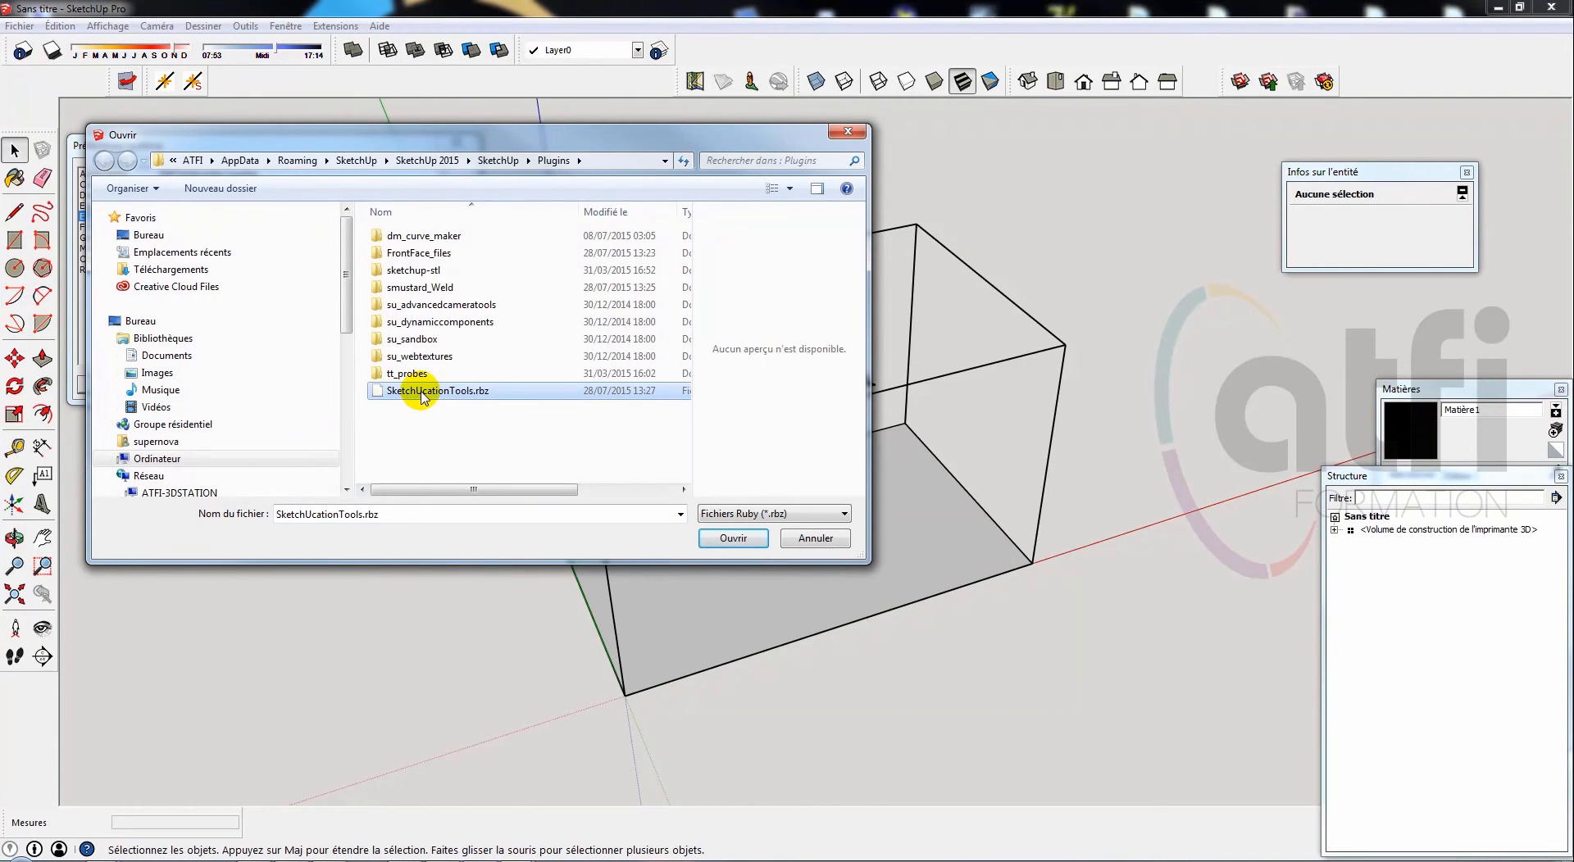
{"action": "left_click", "coordinate": [742, 540]}
{"action": "left_click", "coordinate": [342, 330]}
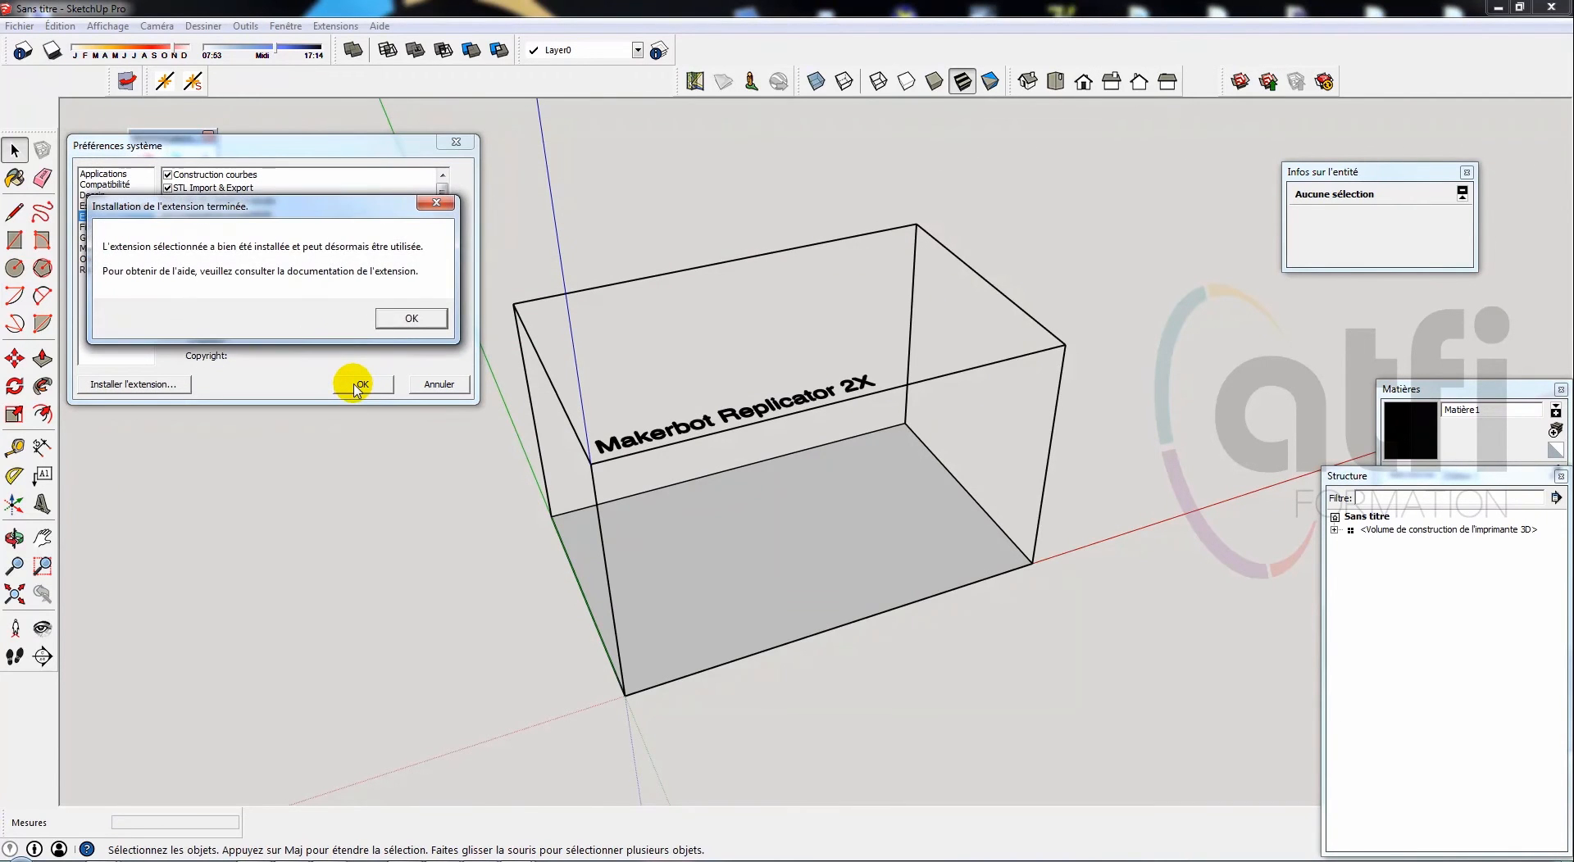
{"action": "left_click", "coordinate": [410, 320]}
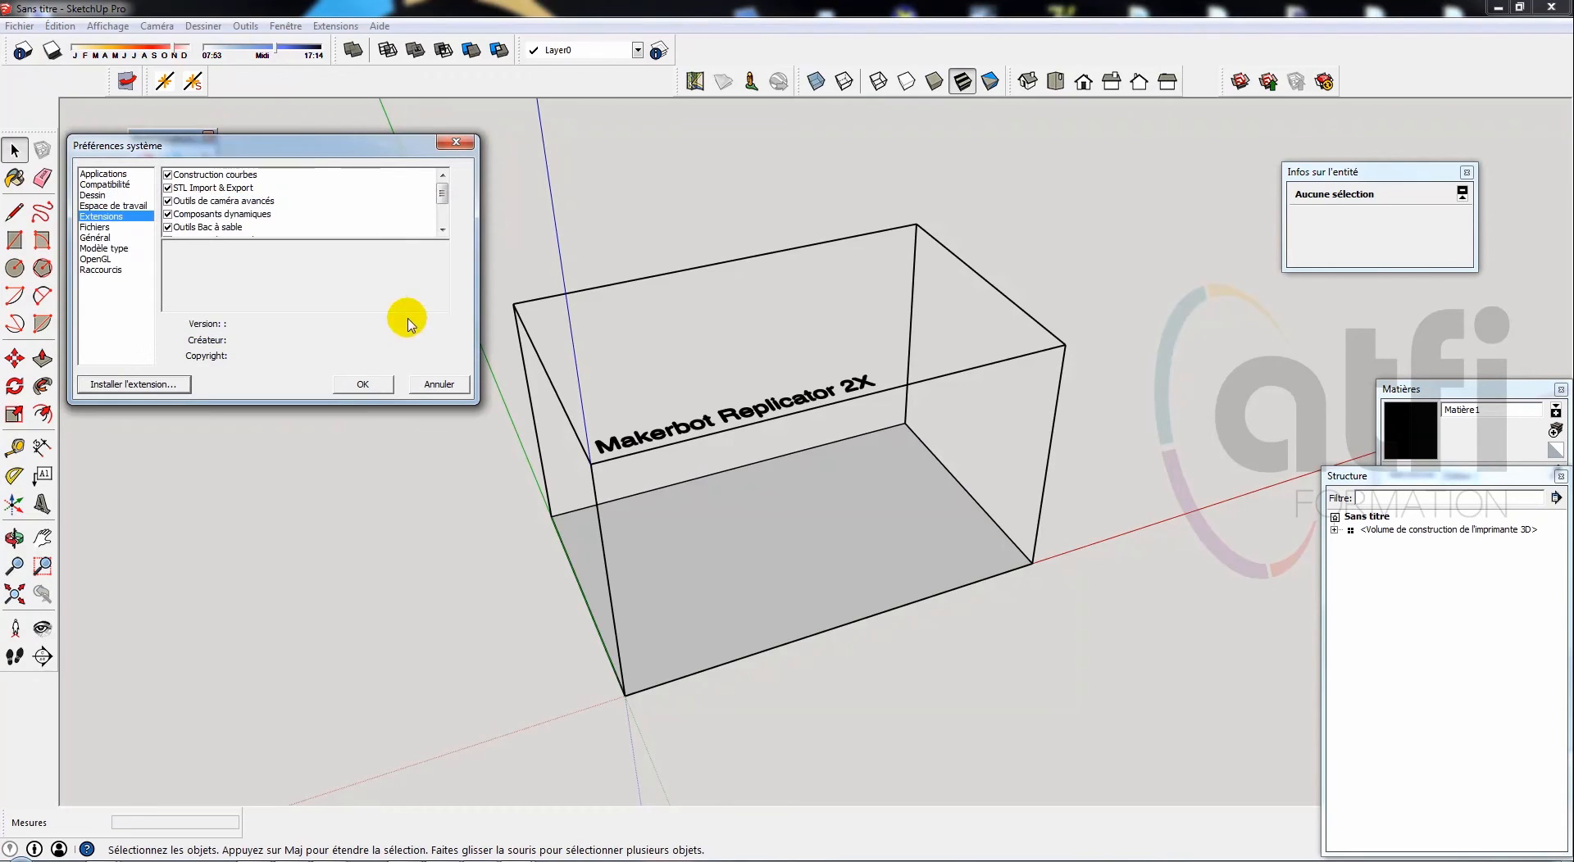
{"action": "left_click", "coordinate": [382, 389]}
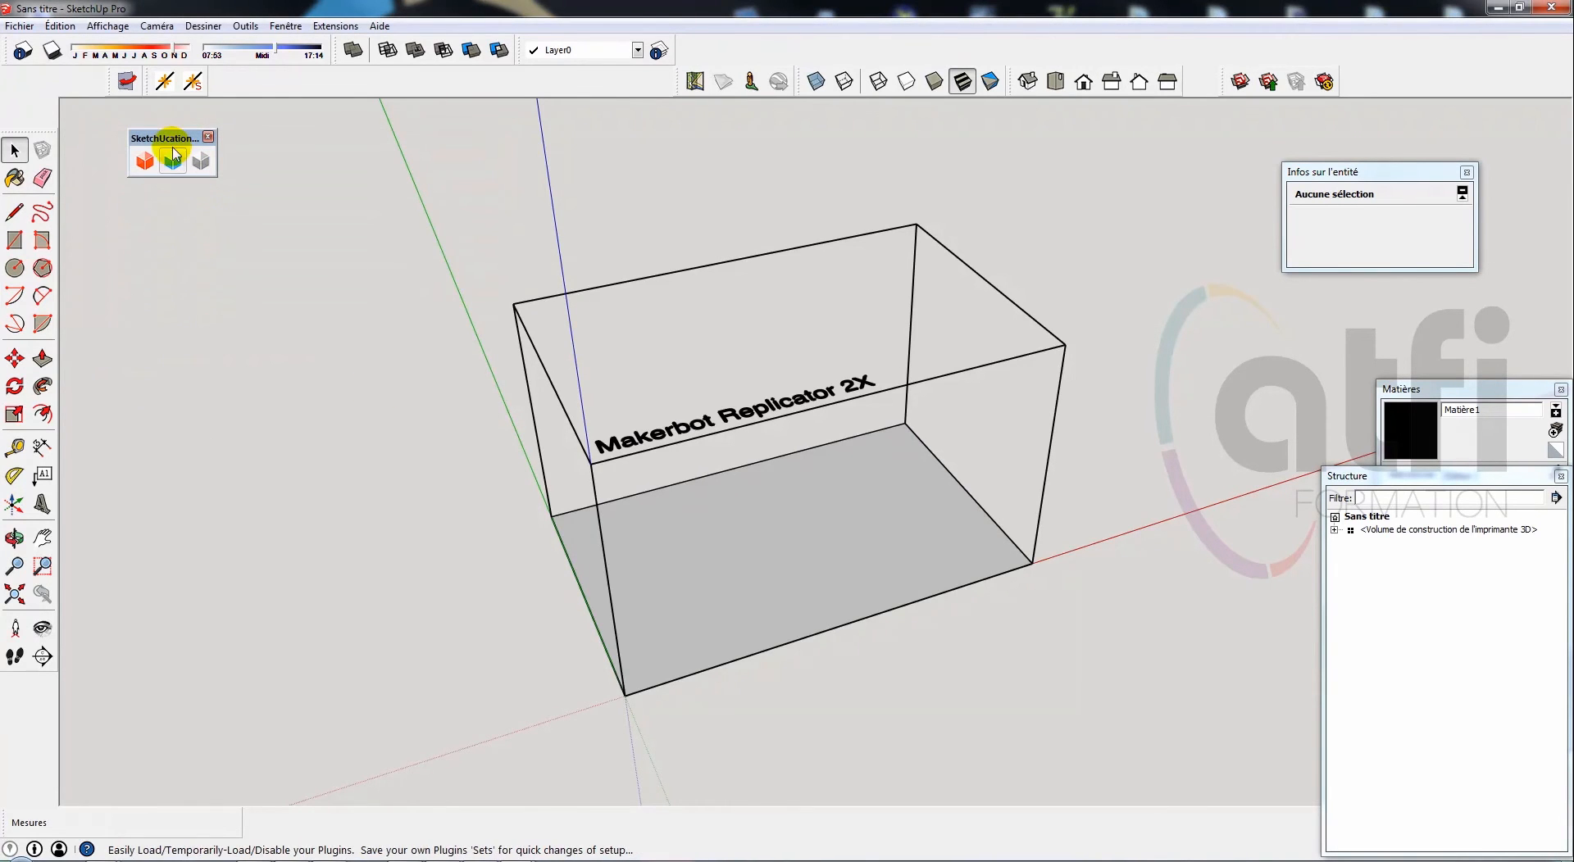
Dock the floating SketchUcation toolbar in the same row as the FrontFace and Smustard toolbars, and restart SketchUp
{"action": "left_click_drag", "start_coordinate": [164, 137], "coordinate": [376, 80]}
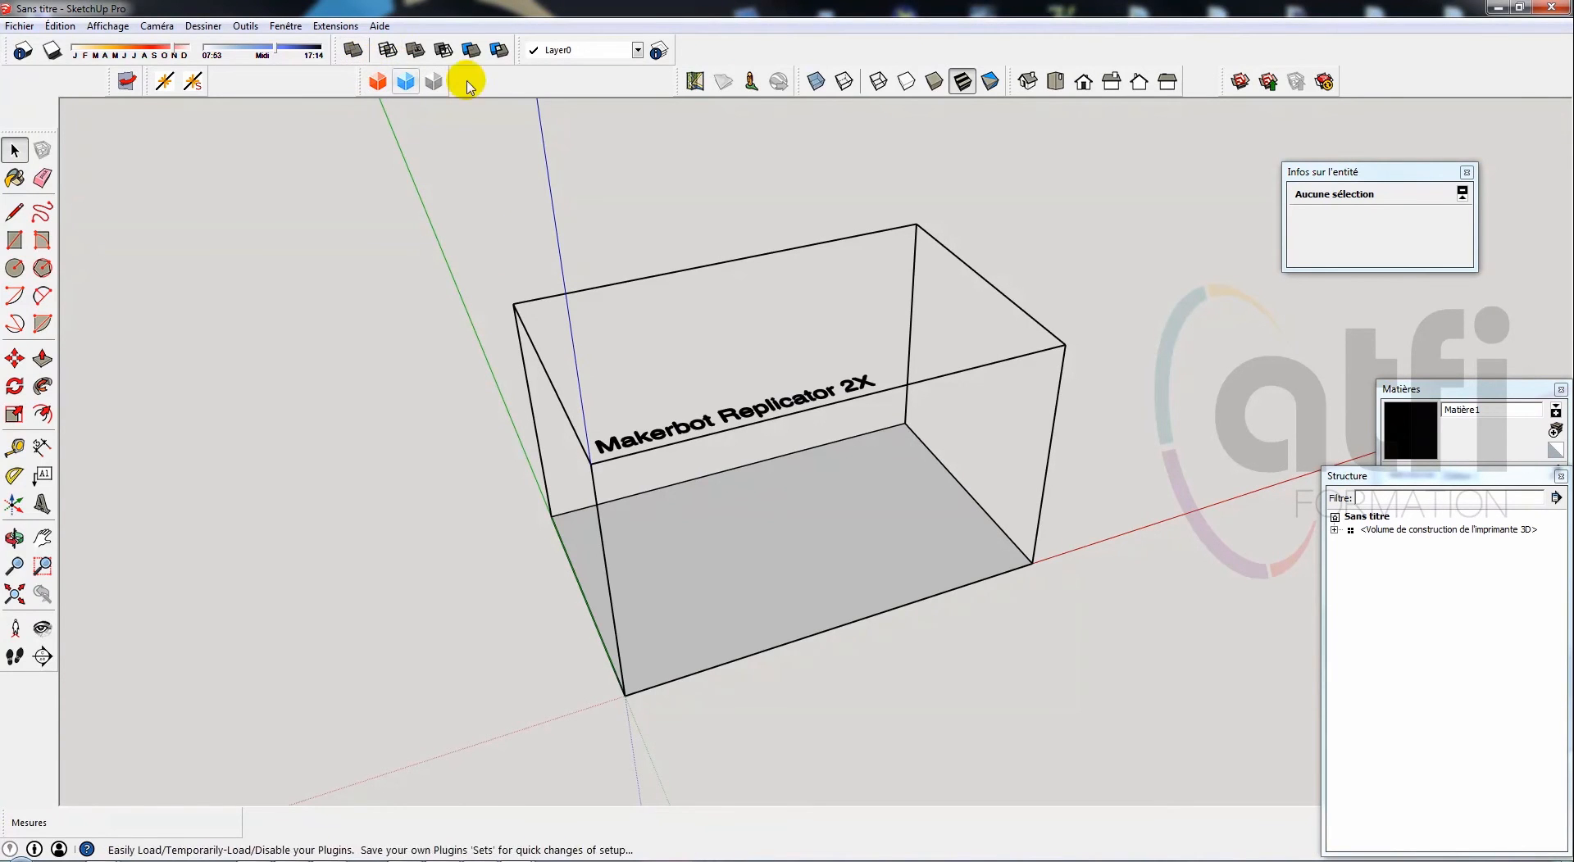
{"action": "left_click", "coordinate": [1550, 11]}
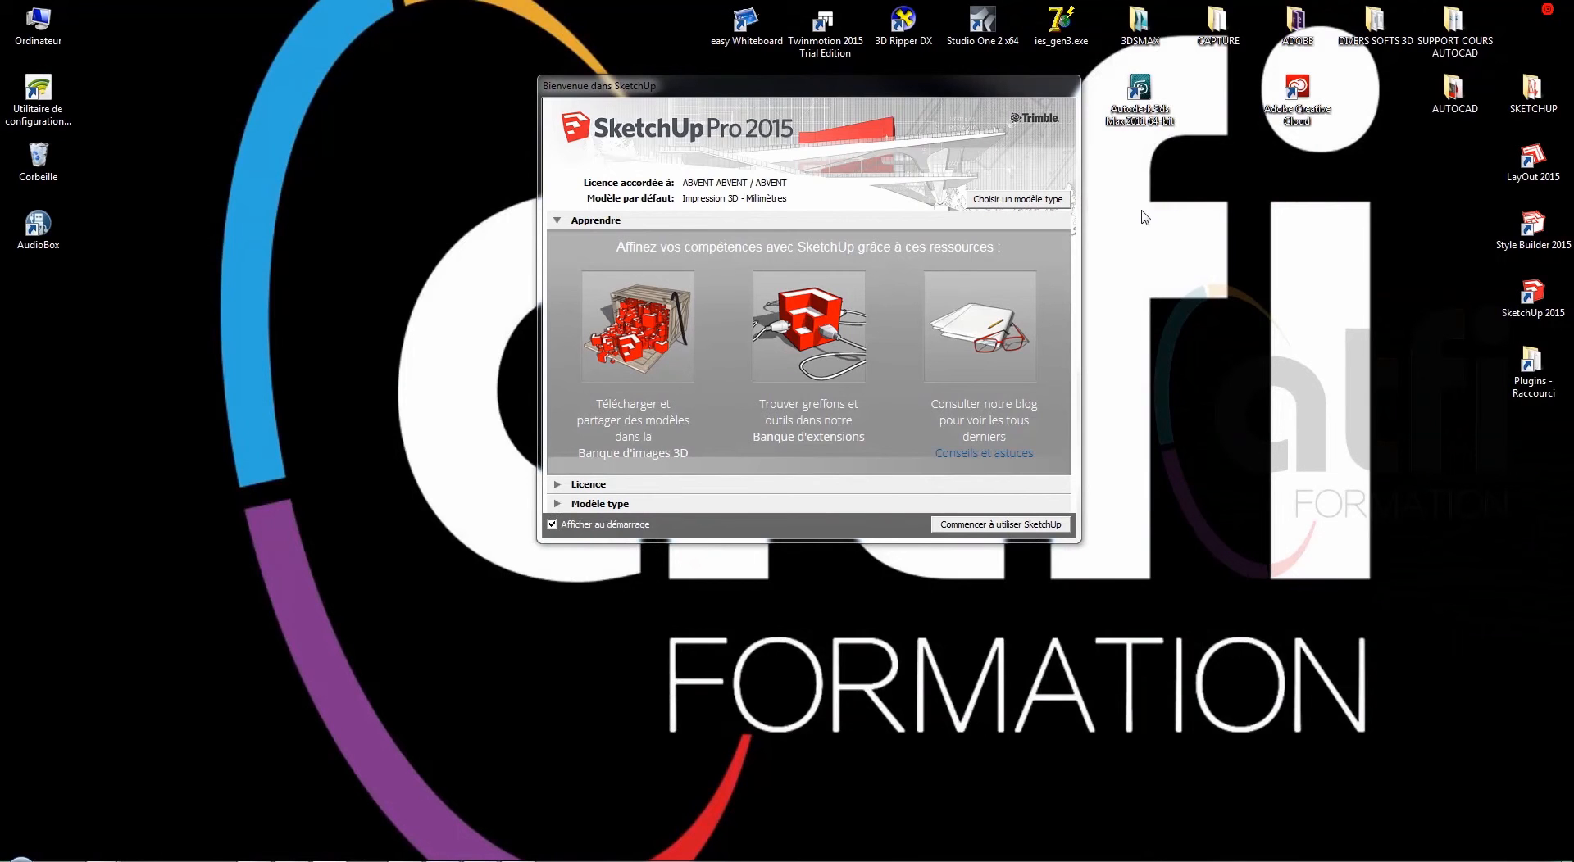
{"action": "left_click", "coordinate": [1000, 523]}
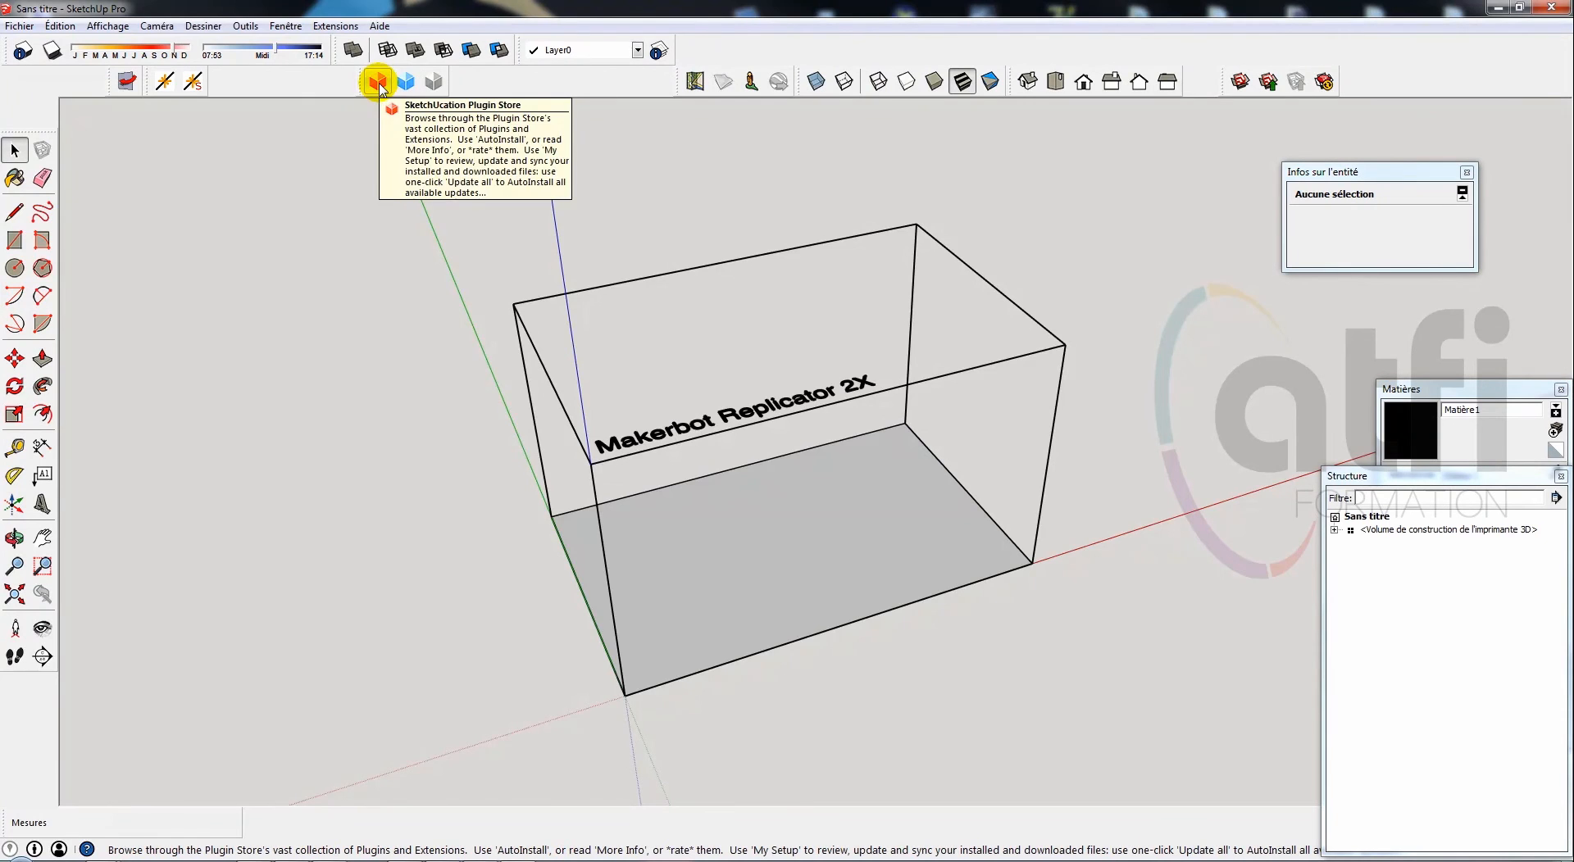
Open the SketchUcation Plugin Store and browse its list of recent plugins
{"action": "left_click", "coordinate": [377, 82]}
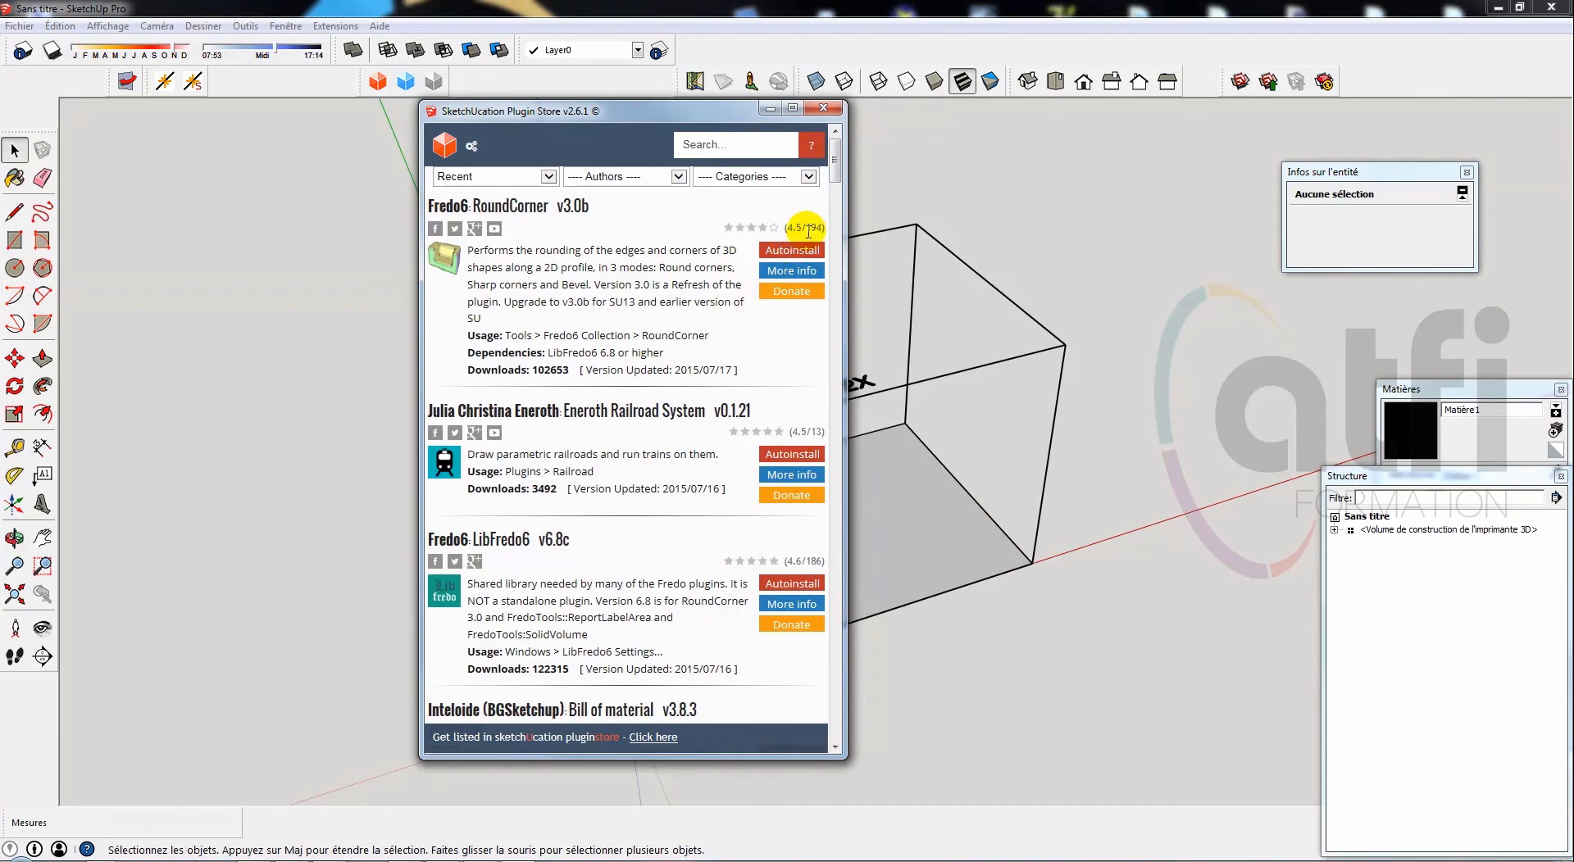
{"action": "mouse_move", "coordinate": [834, 161]}
{"action": "left_mouse_down"}
{"action": "mouse_move", "coordinate": [836, 187]}
{"action": "mouse_move", "coordinate": [835, 164]}
{"action": "left_mouse_up"}
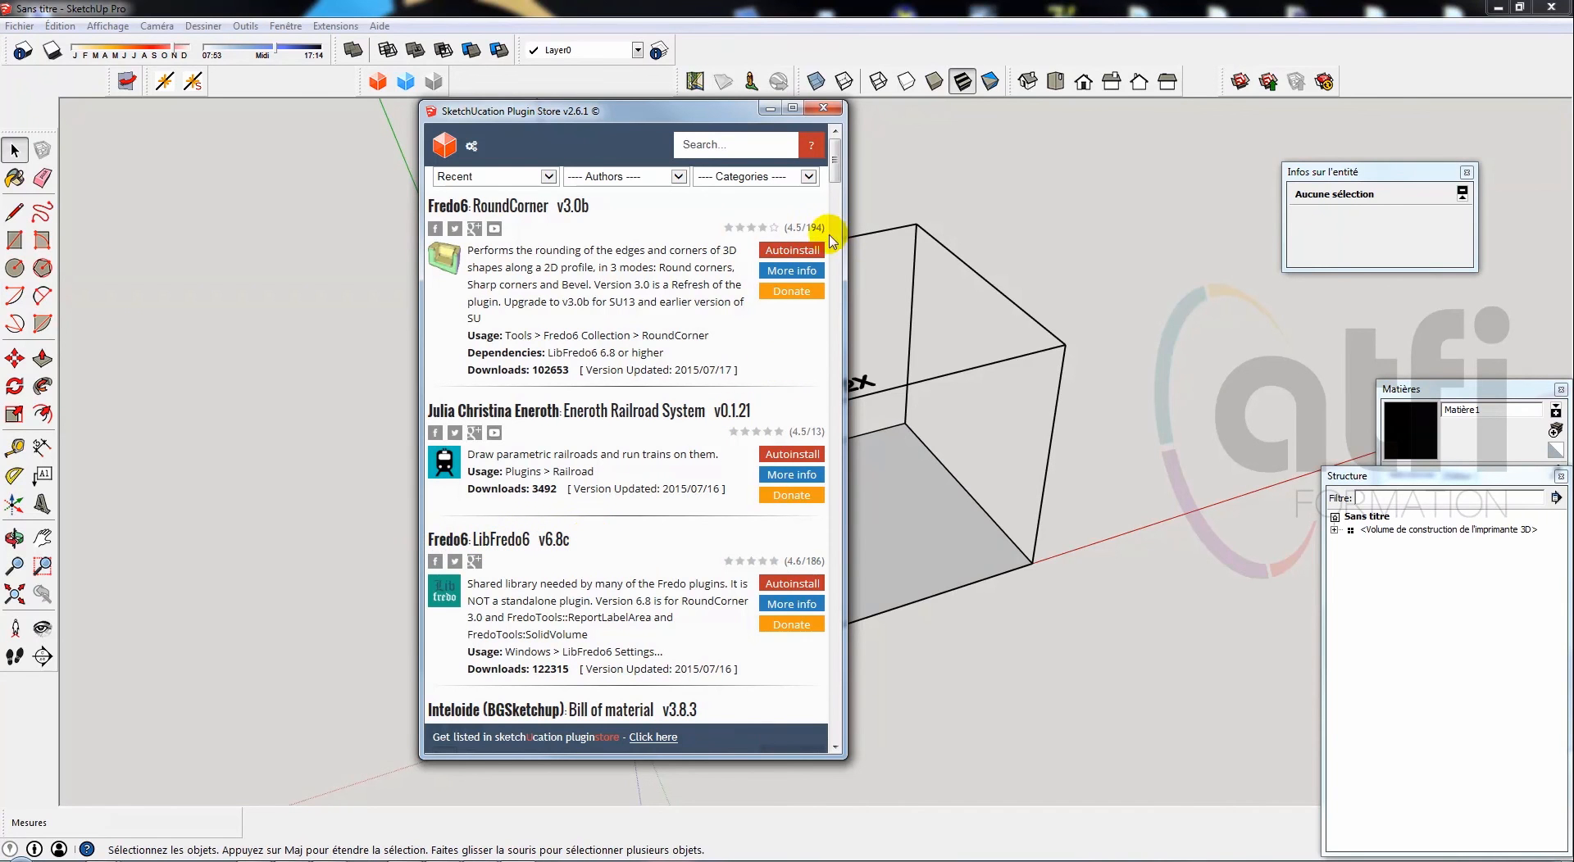
{"action": "left_click_drag", "start_coordinate": [835, 160], "coordinate": [844, 283]}
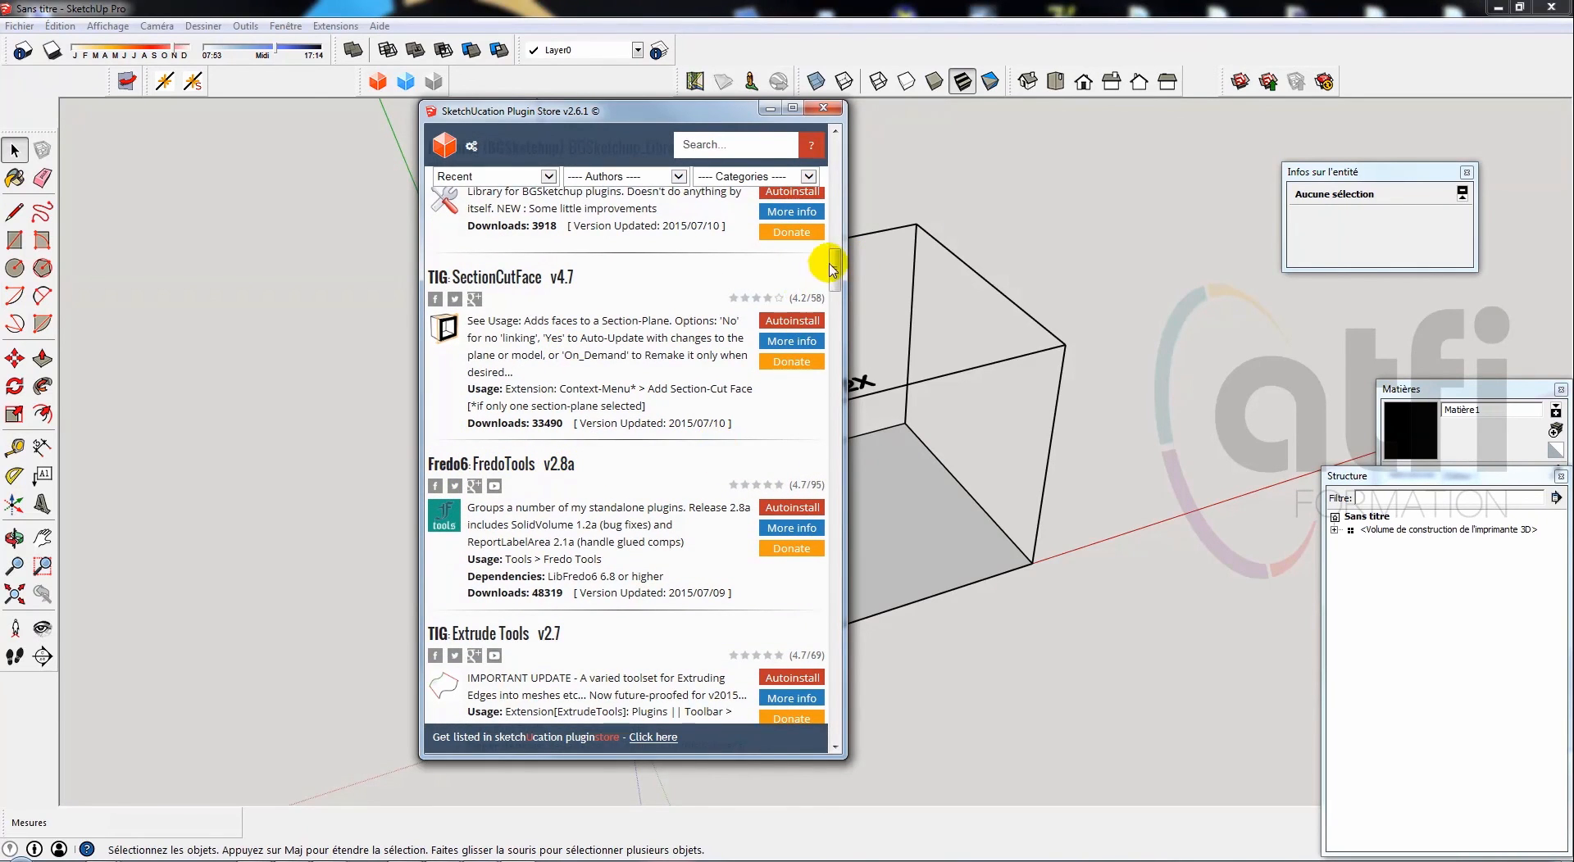
{"action": "left_click_drag", "start_coordinate": [836, 274], "coordinate": [837, 158]}
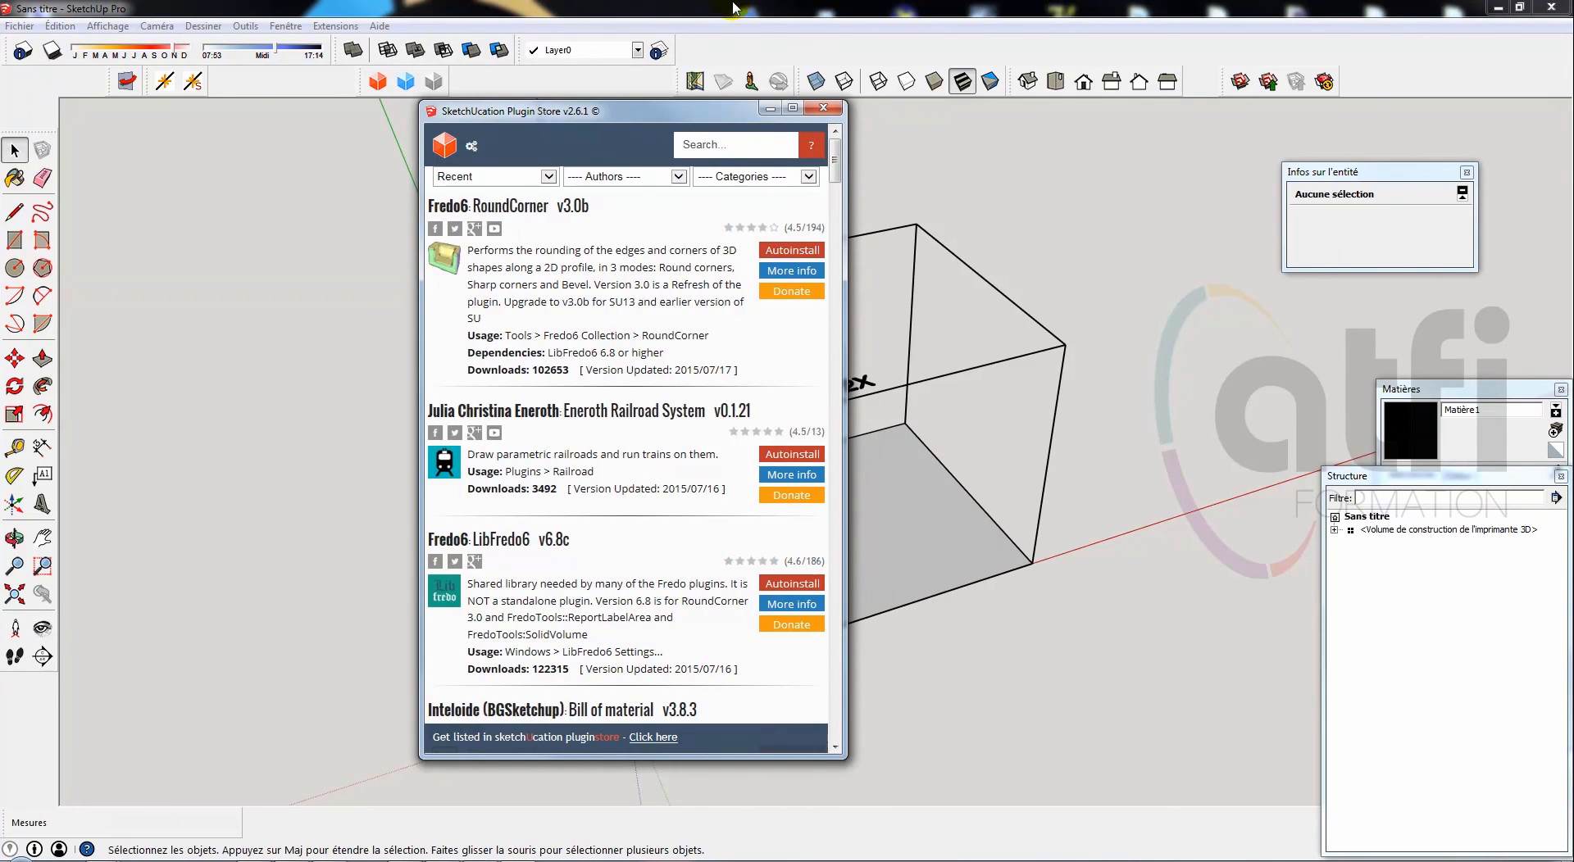
Search the Plugin Store for "shape bender" and bring the Shape Bender plugin into view in the results
{"action": "left_click", "coordinate": [733, 142]}
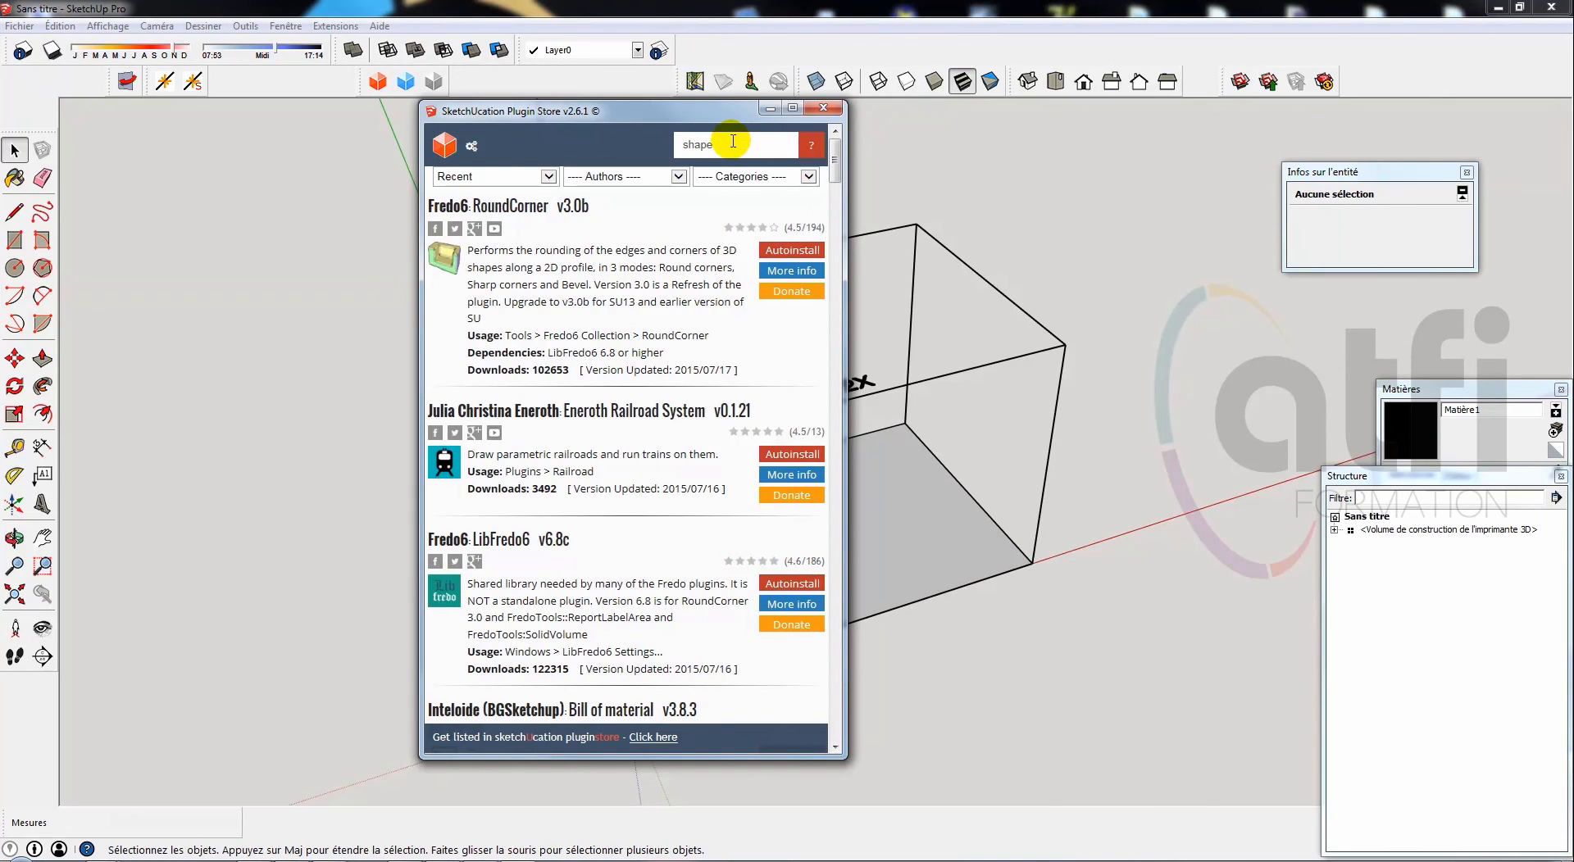
{"action": "type", "text": "bender"}
{"action": "left_click", "coordinate": [736, 146]}
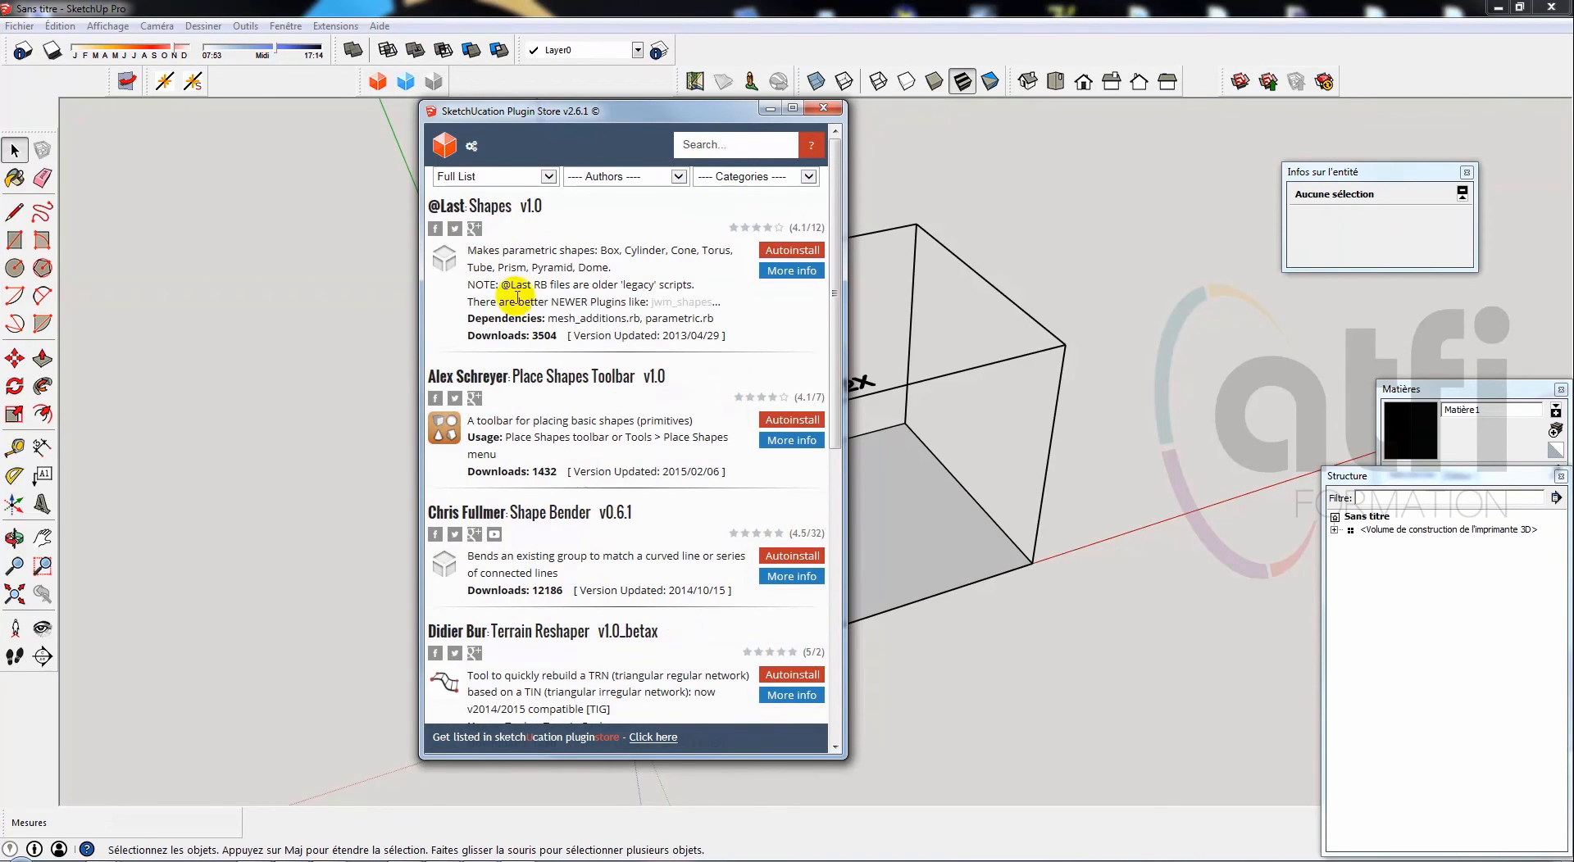
{"action": "scroll", "coordinate": [829, 230], "scroll_direction": "down", "scroll_amount": 3}
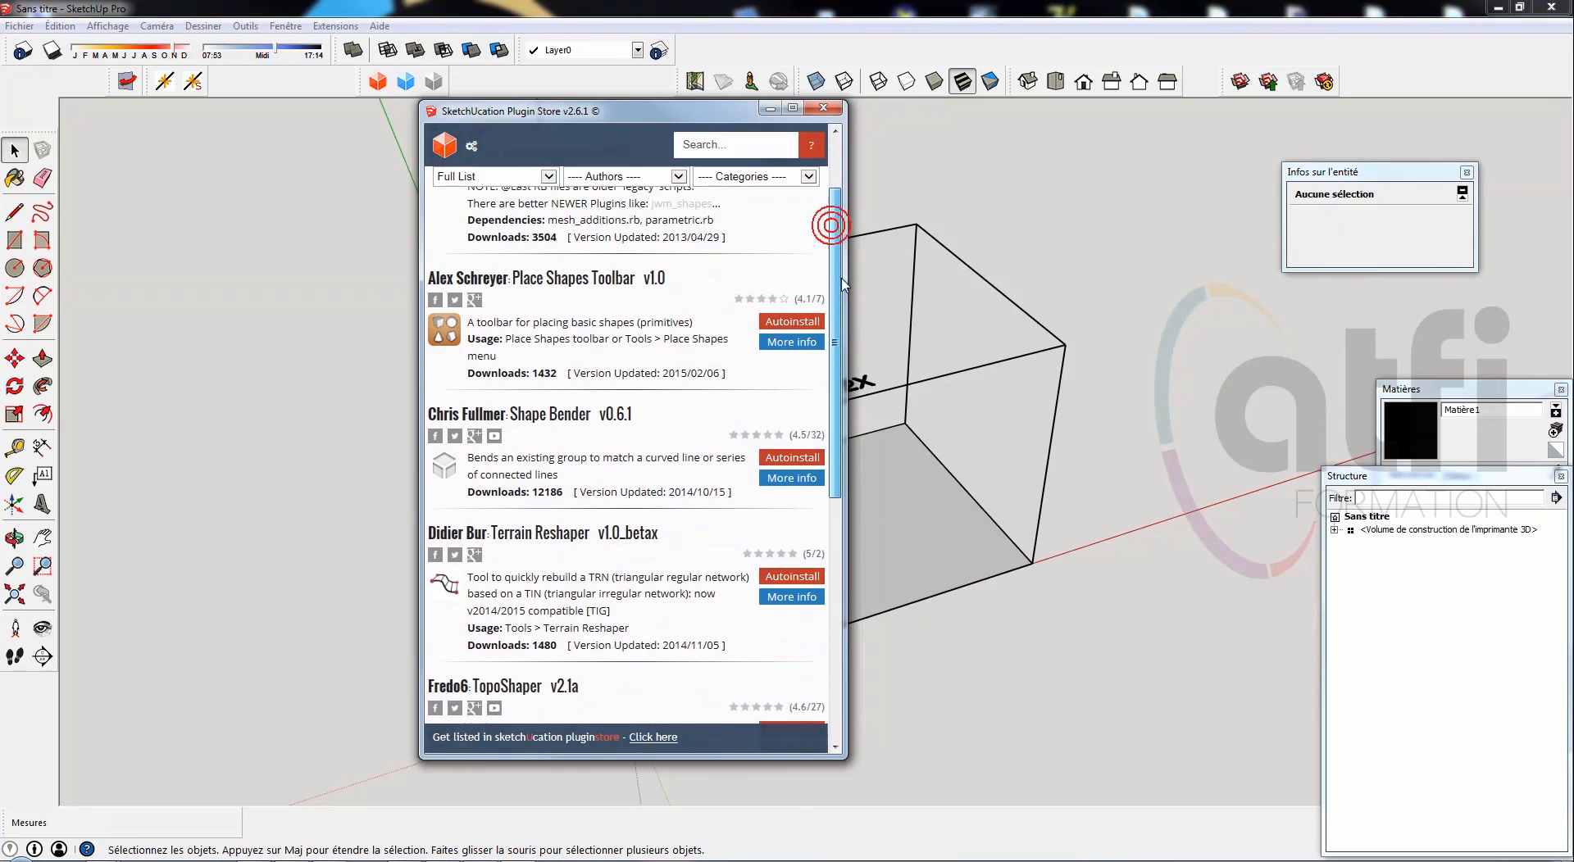